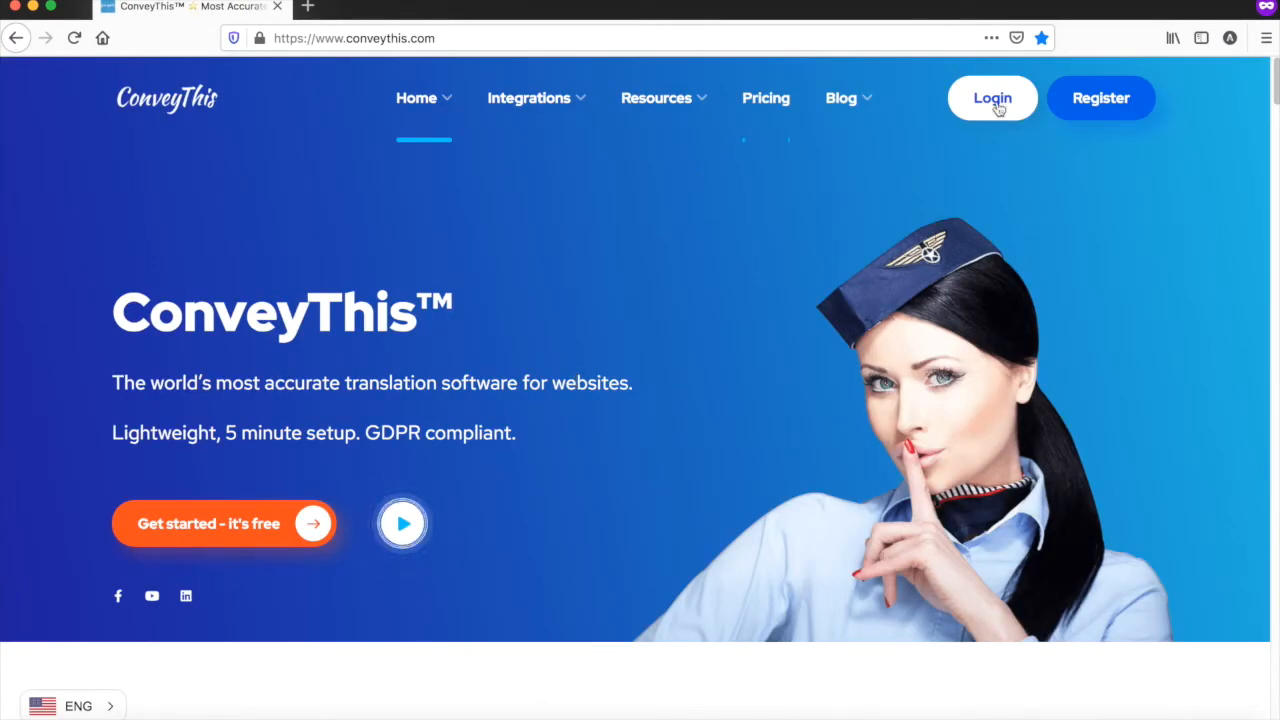
click(1075, 98)
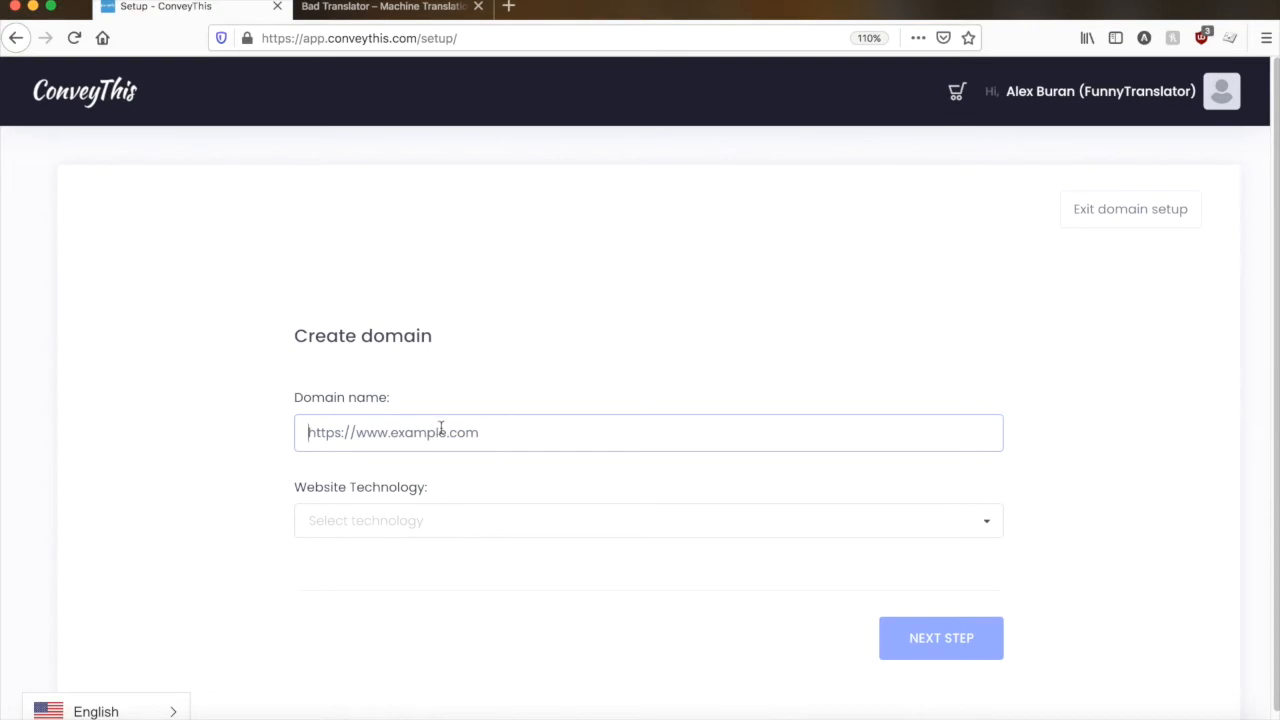
text(https://www.funnytranslator.com/)
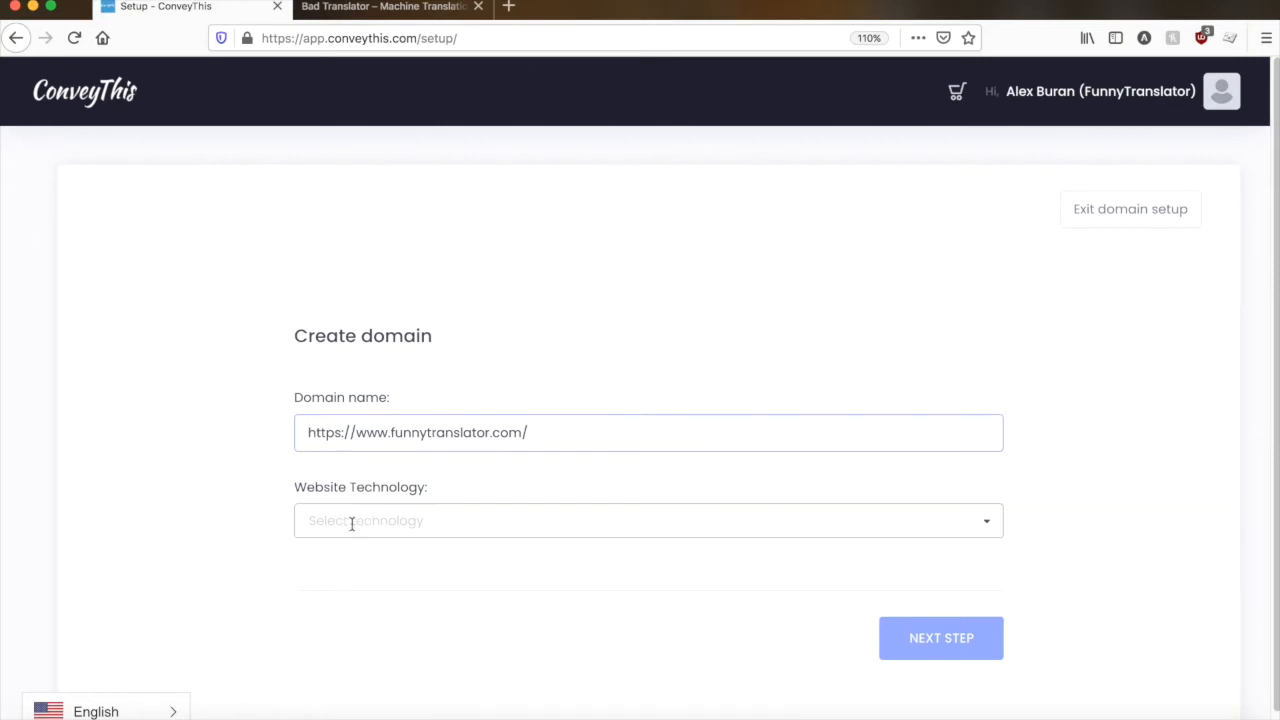
click(351, 526)
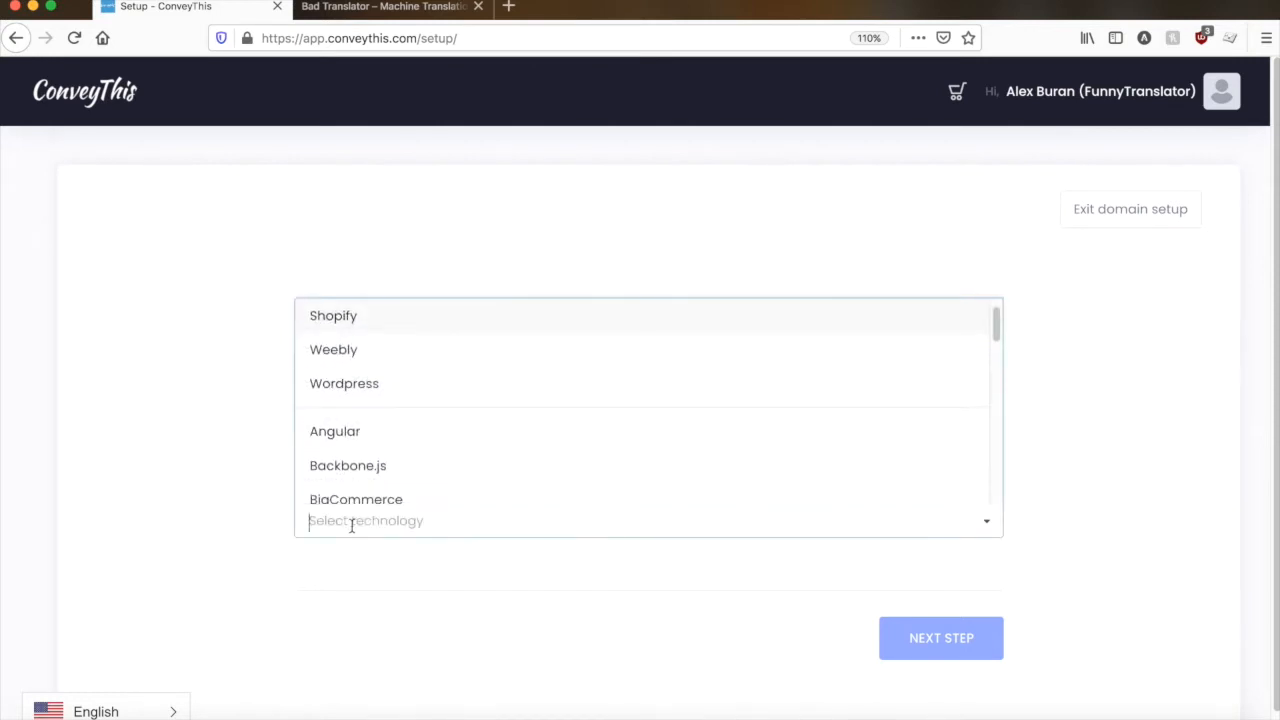
click(351, 384)
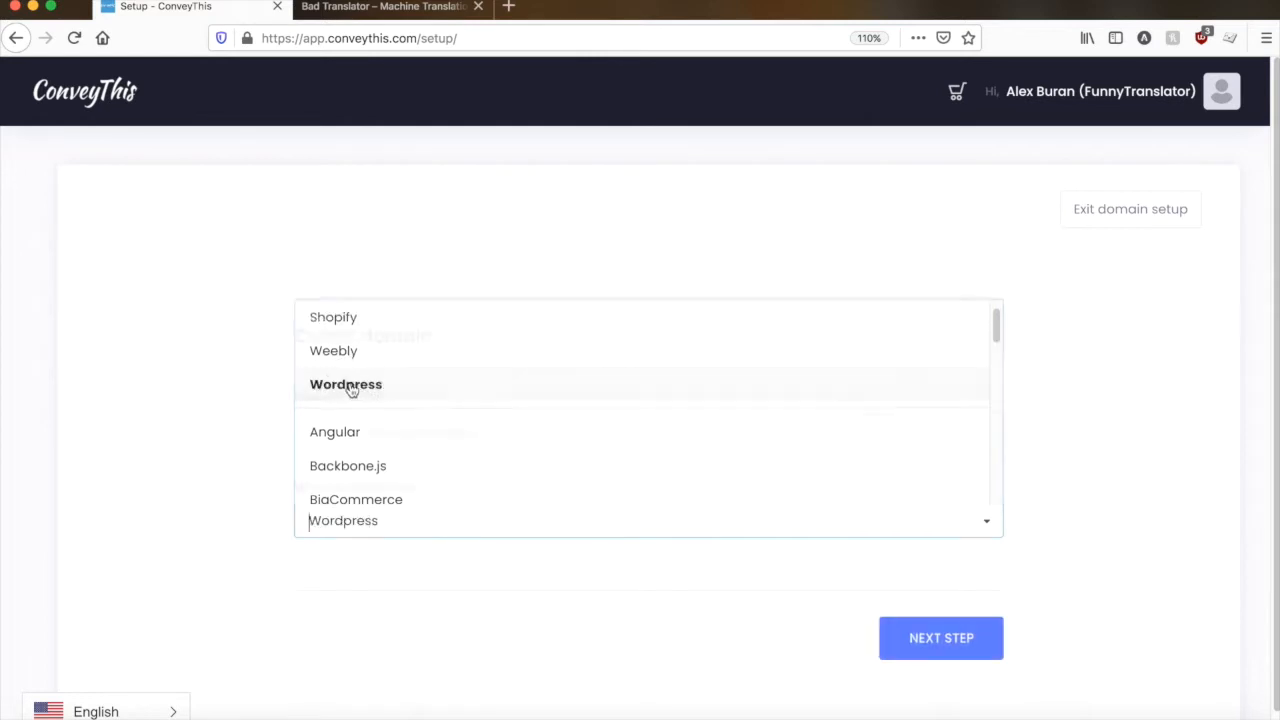
click(938, 638)
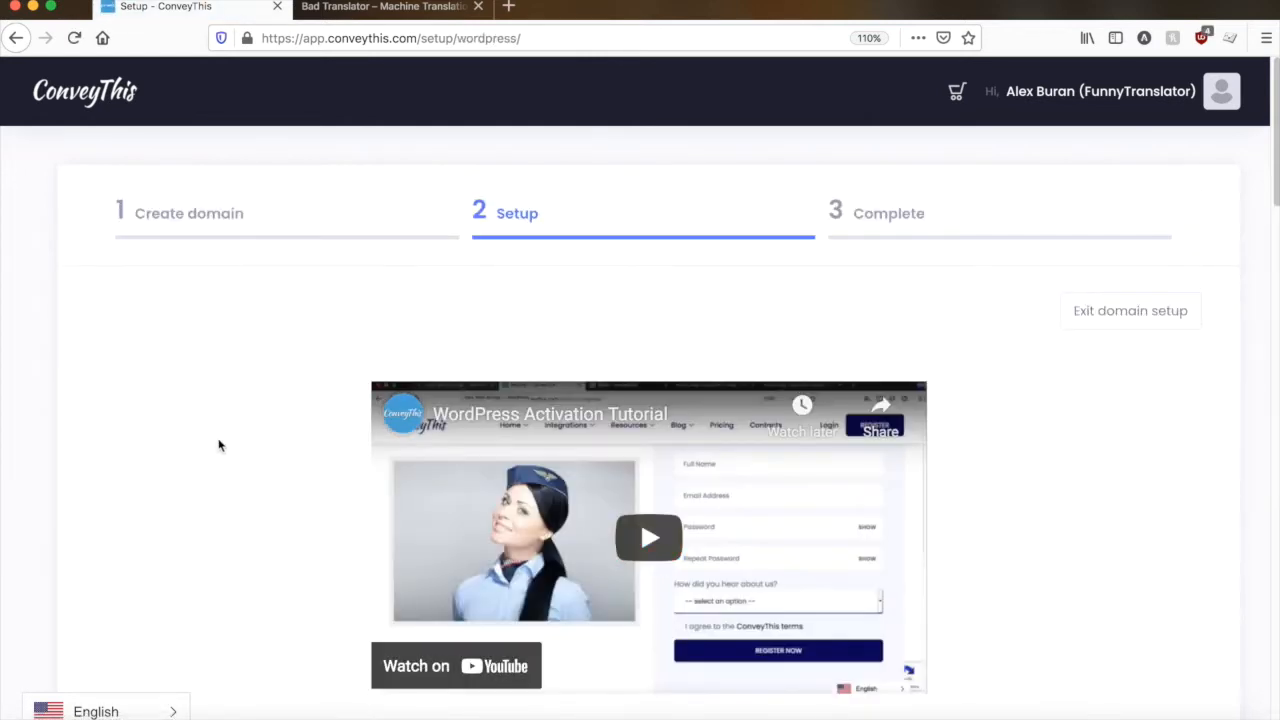
- Read through the instructions for installing, activating and configuring ConveyThis on a WordPress website
scroll(272, 418, down, 5)
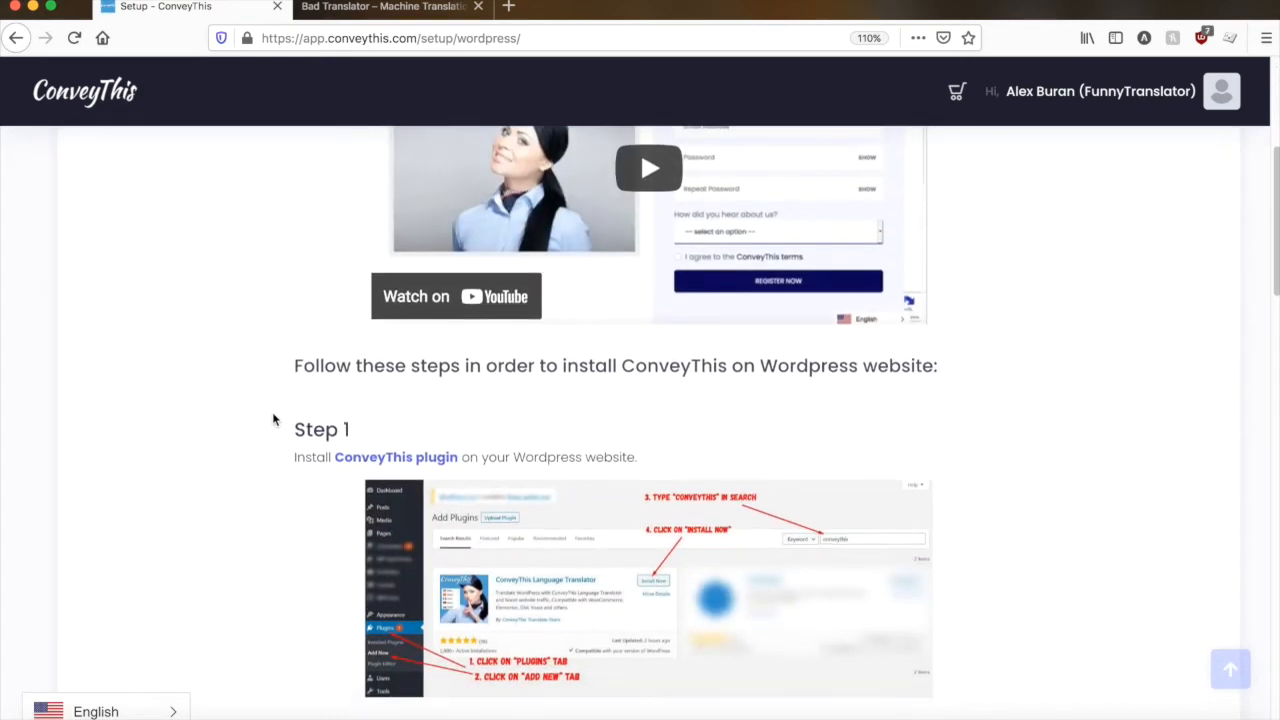
scroll(272, 418, down, 2)
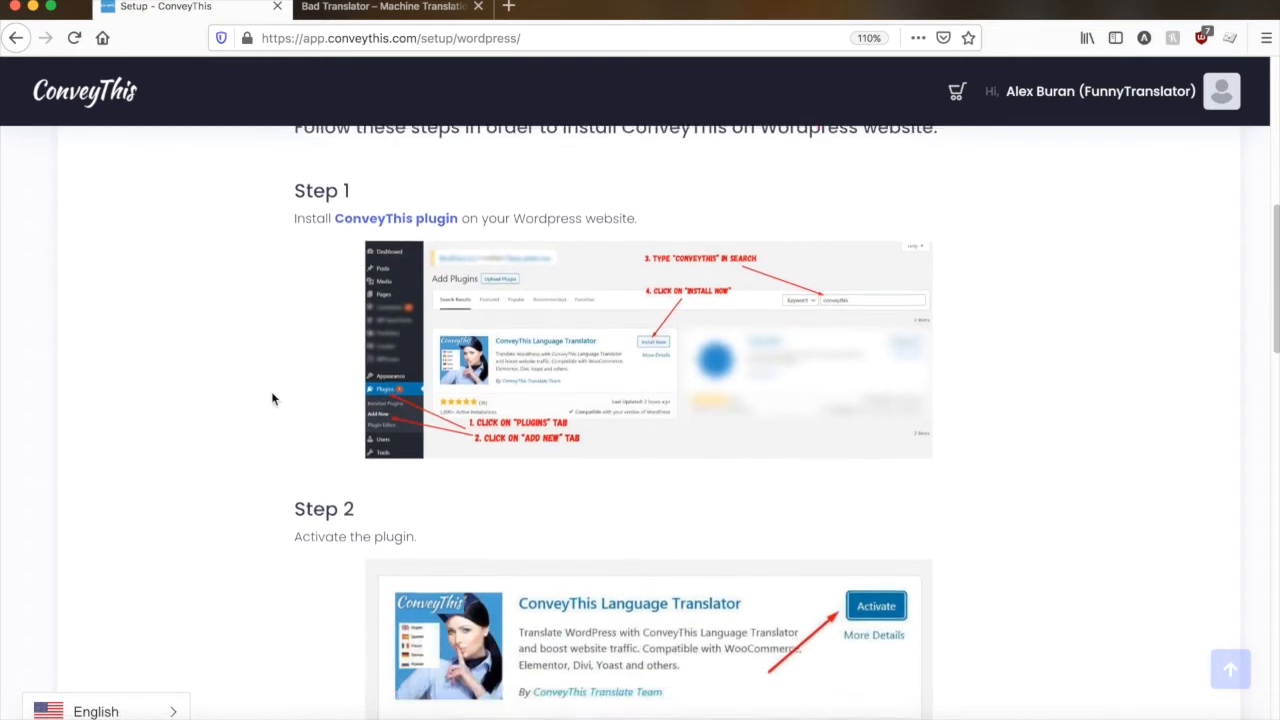
scroll(271, 398, down, 1)
scroll(271, 398, down, 3)
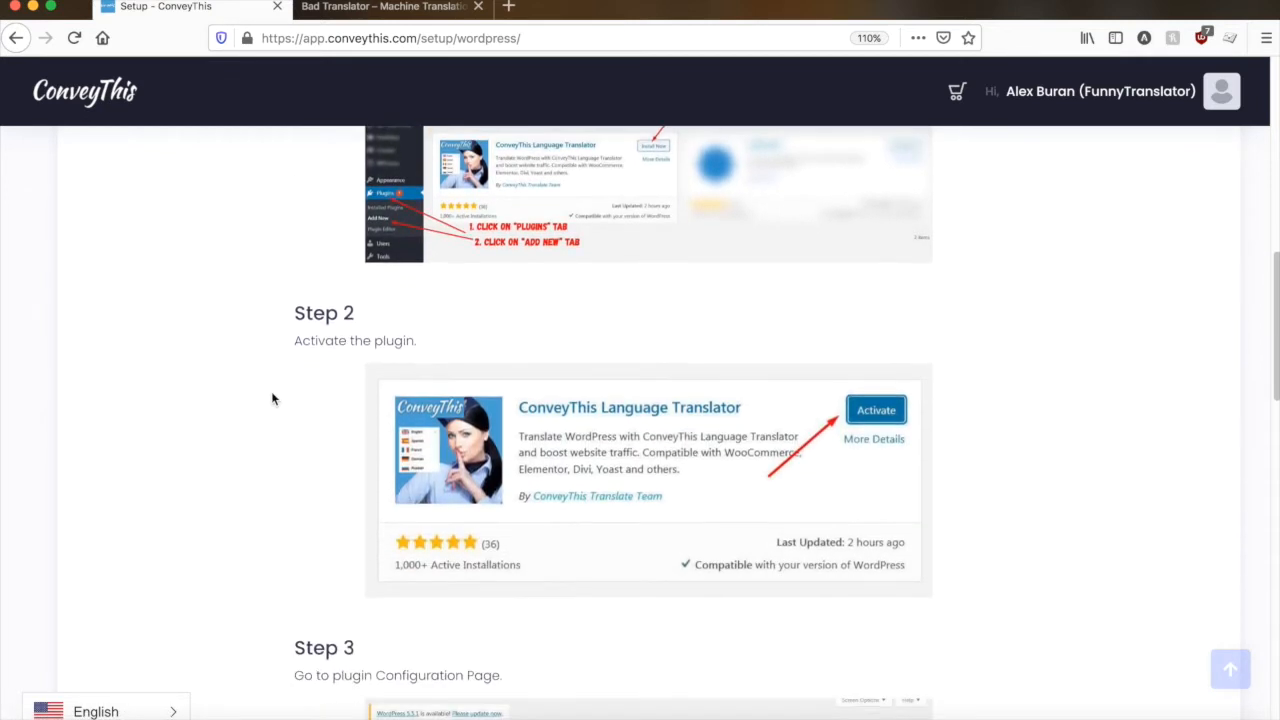
scroll(271, 398, down, 9)
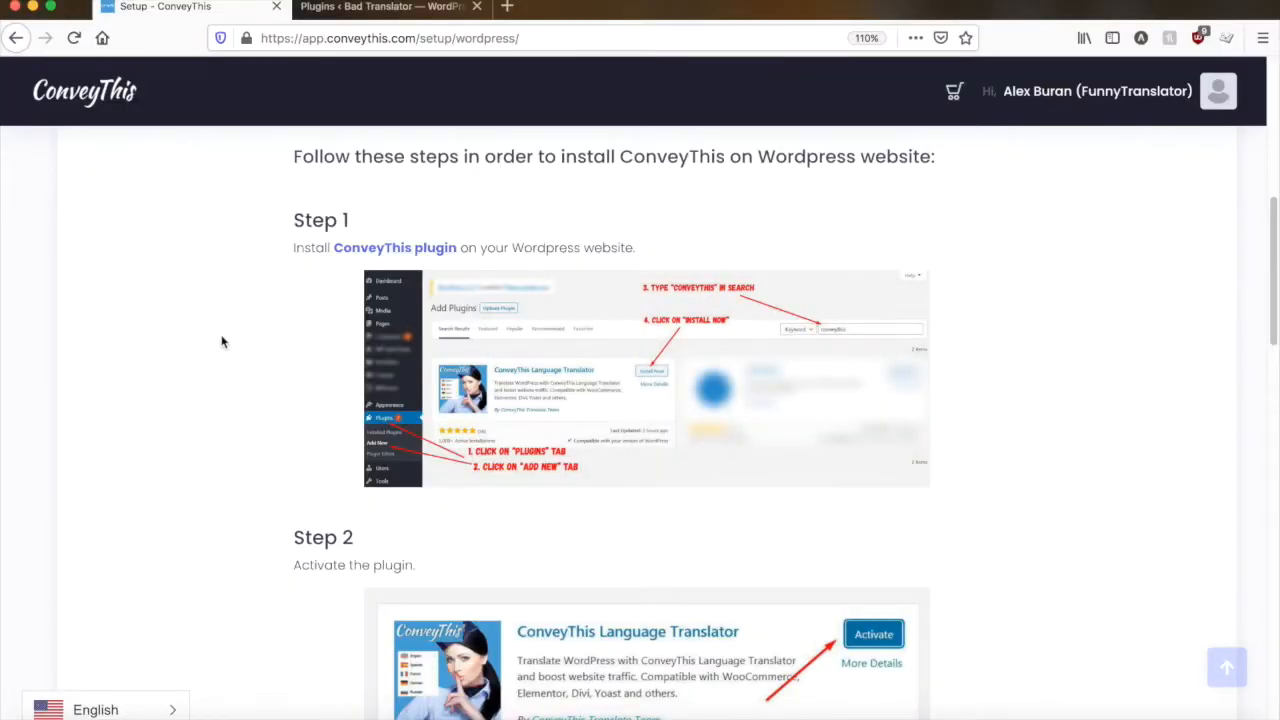
- Switch to the site's WordPress admin, find the ConveyThis translation plugin by searching for "conveythis", and install and activate it
click(394, 10)
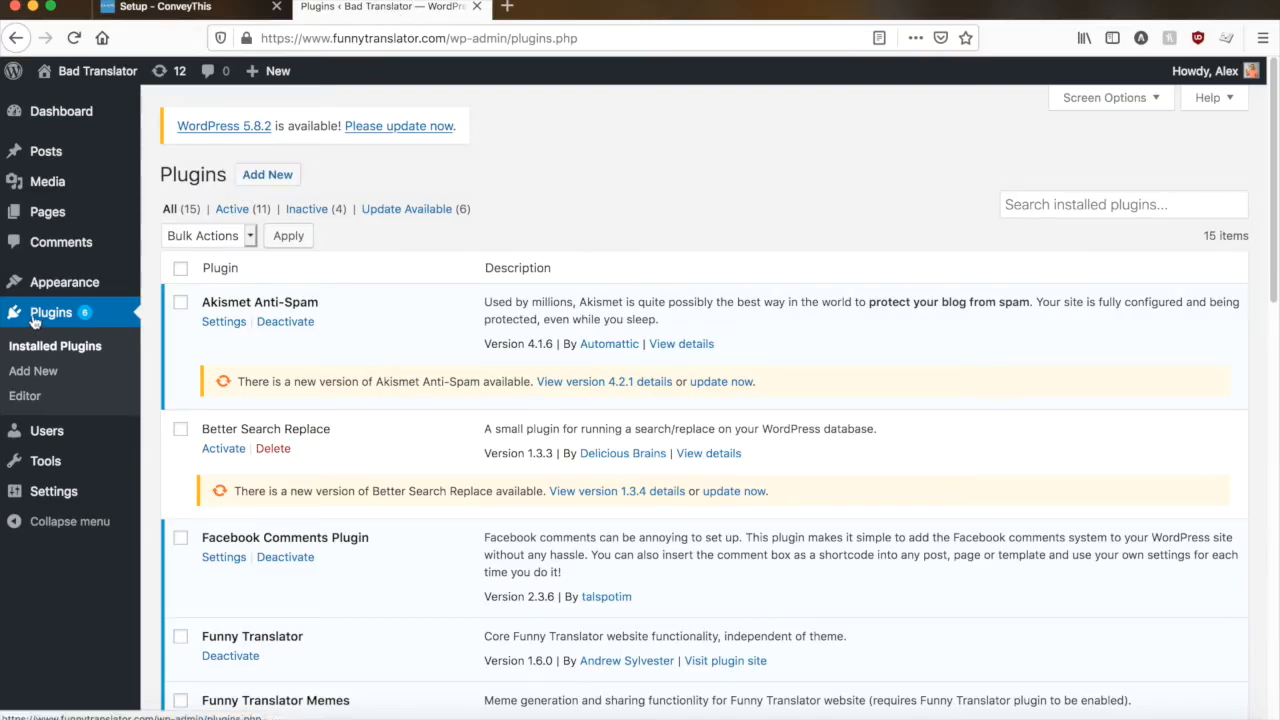
click(36, 372)
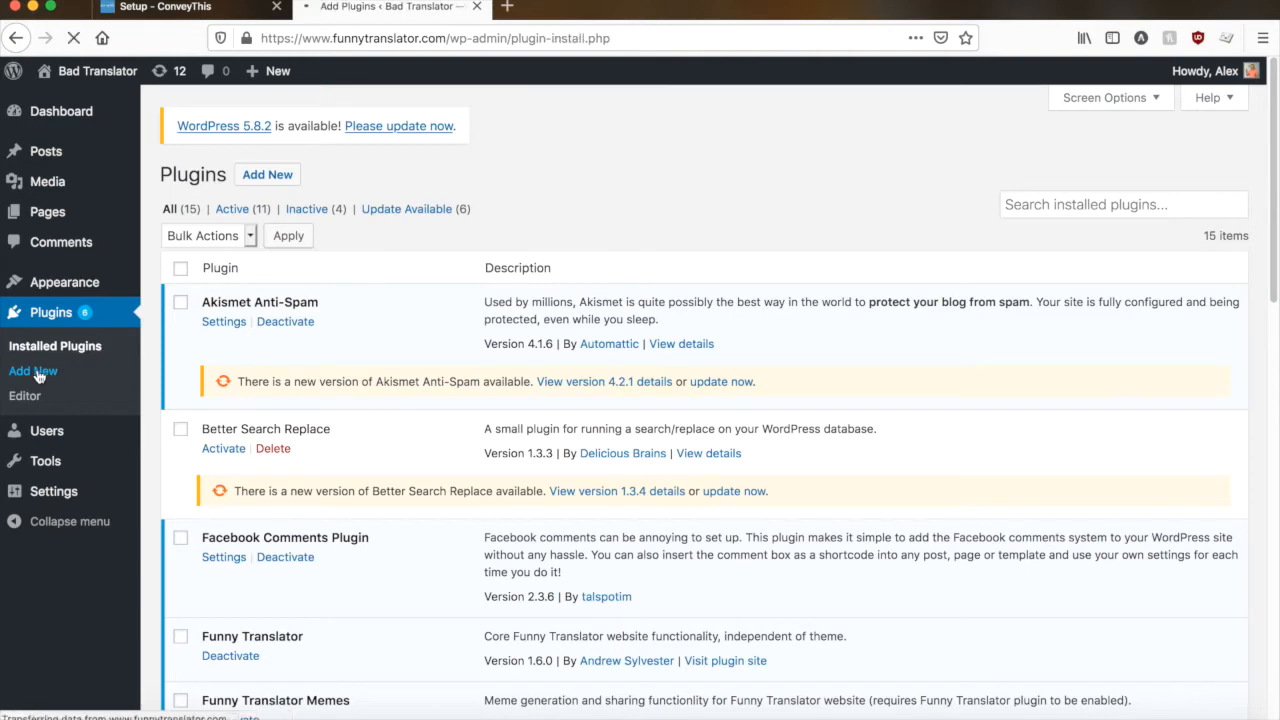
click(1018, 226)
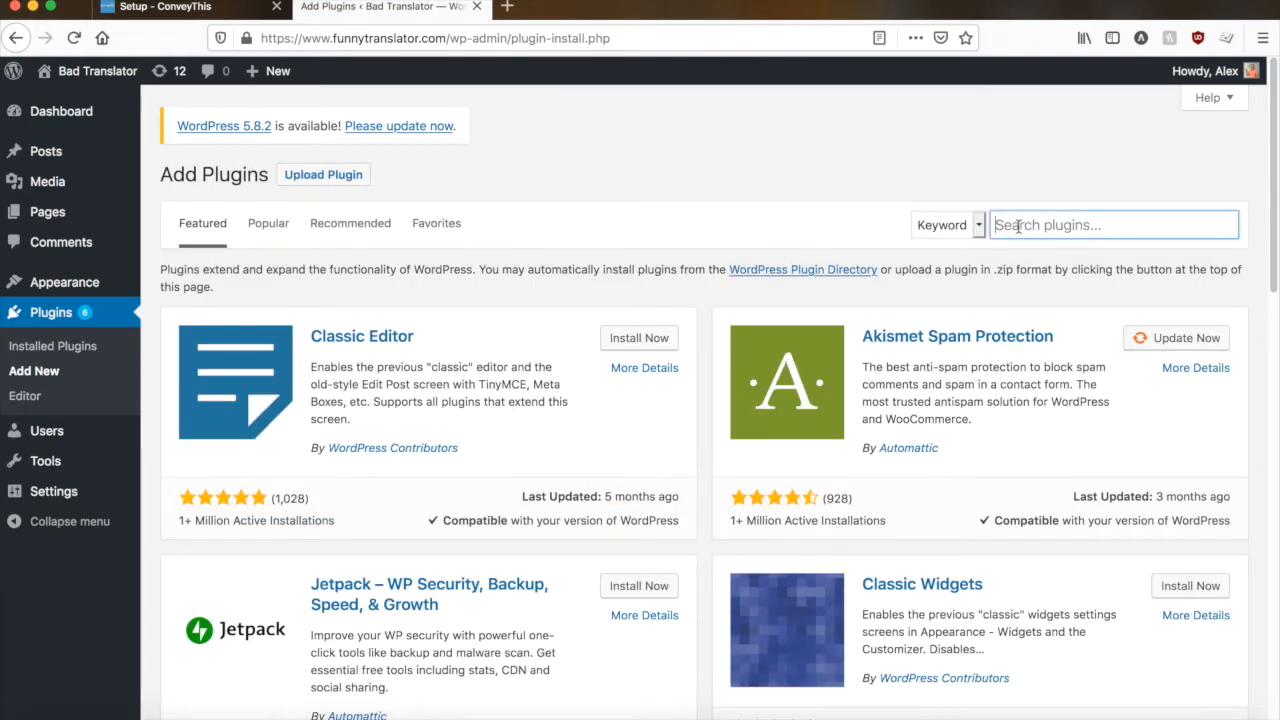
text(conveythis)
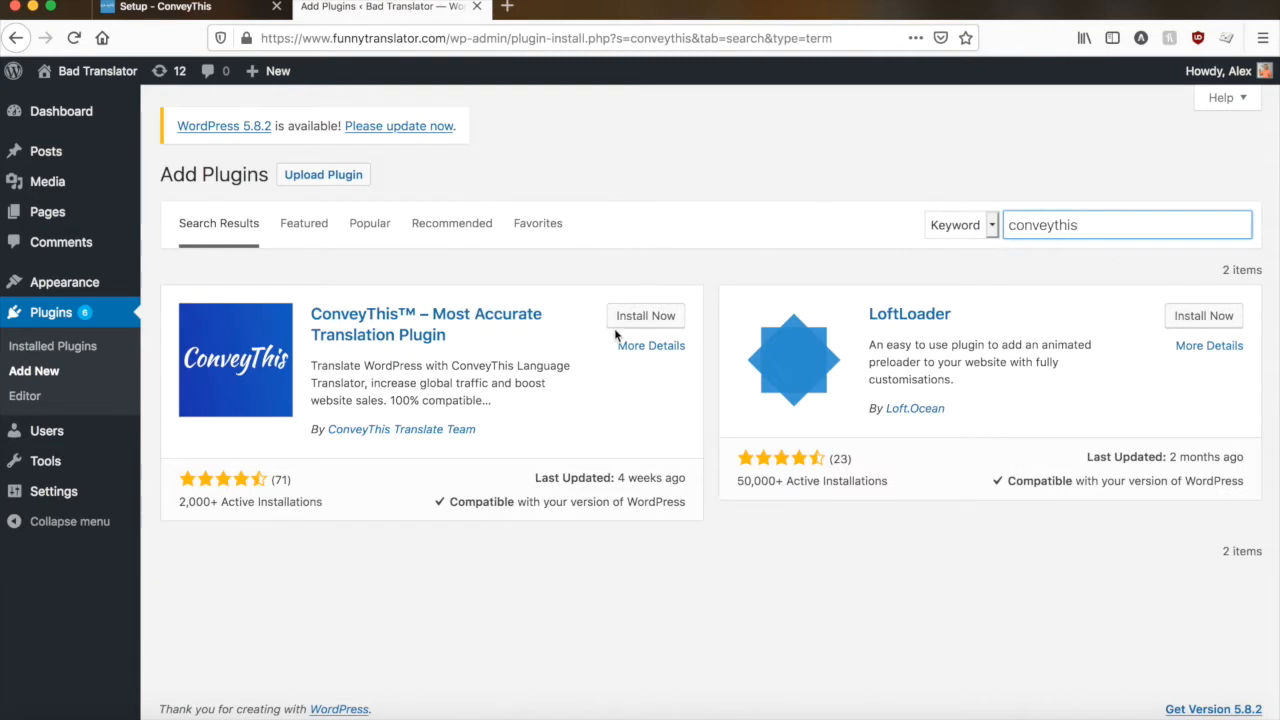
click(639, 323)
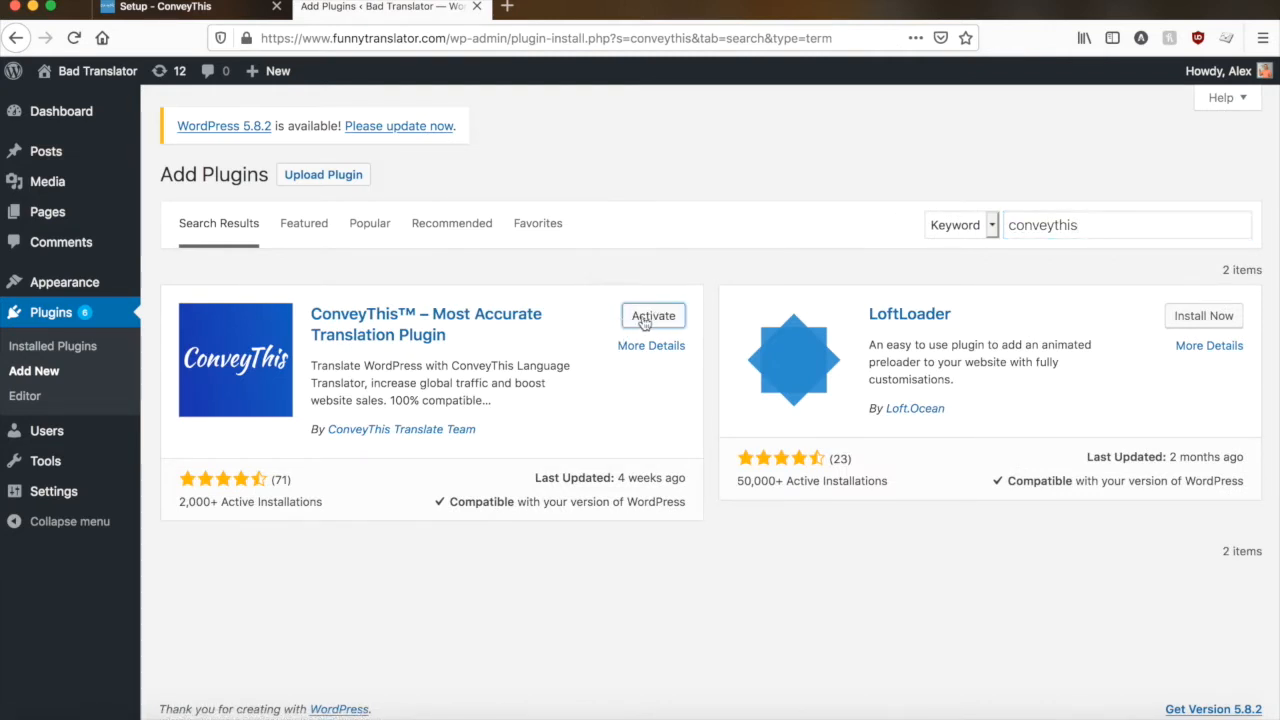
click(644, 318)
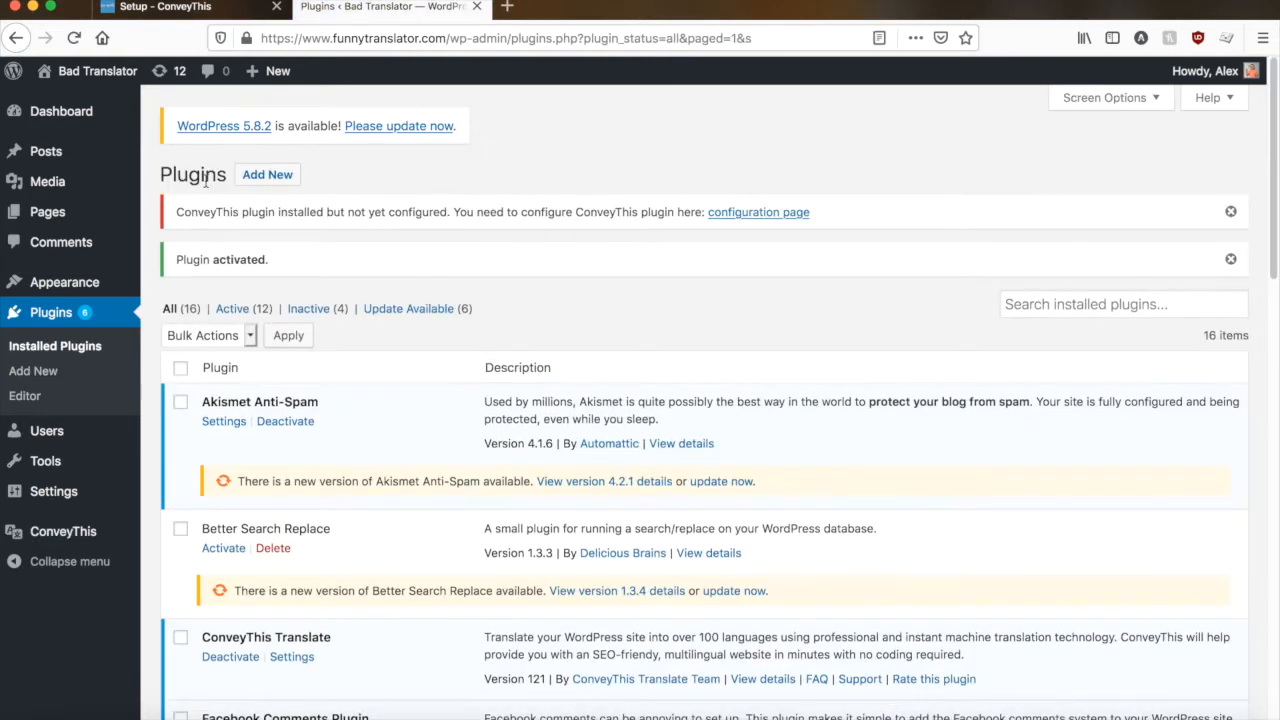
- Open the ConveyThis plugin's configuration page and paste in the API key copied from the ConveyThis setup instructions
click(780, 220)
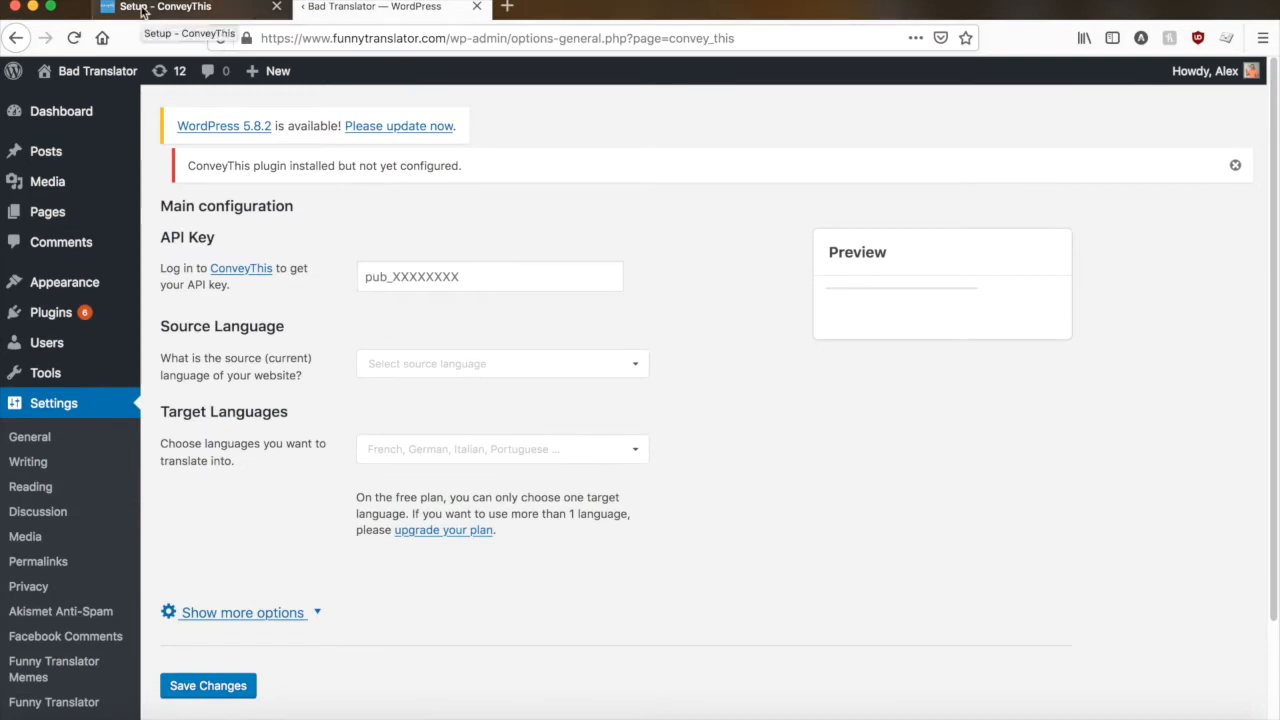
click(176, 8)
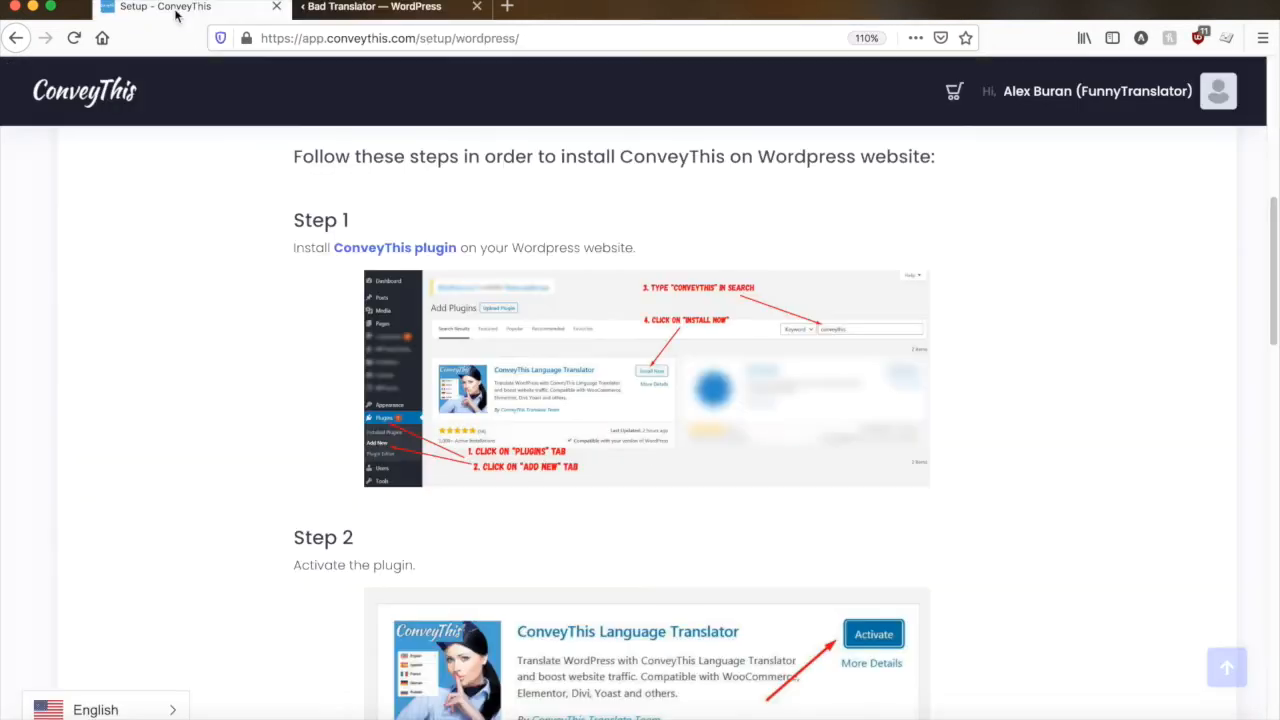
scroll(228, 322, down, 6)
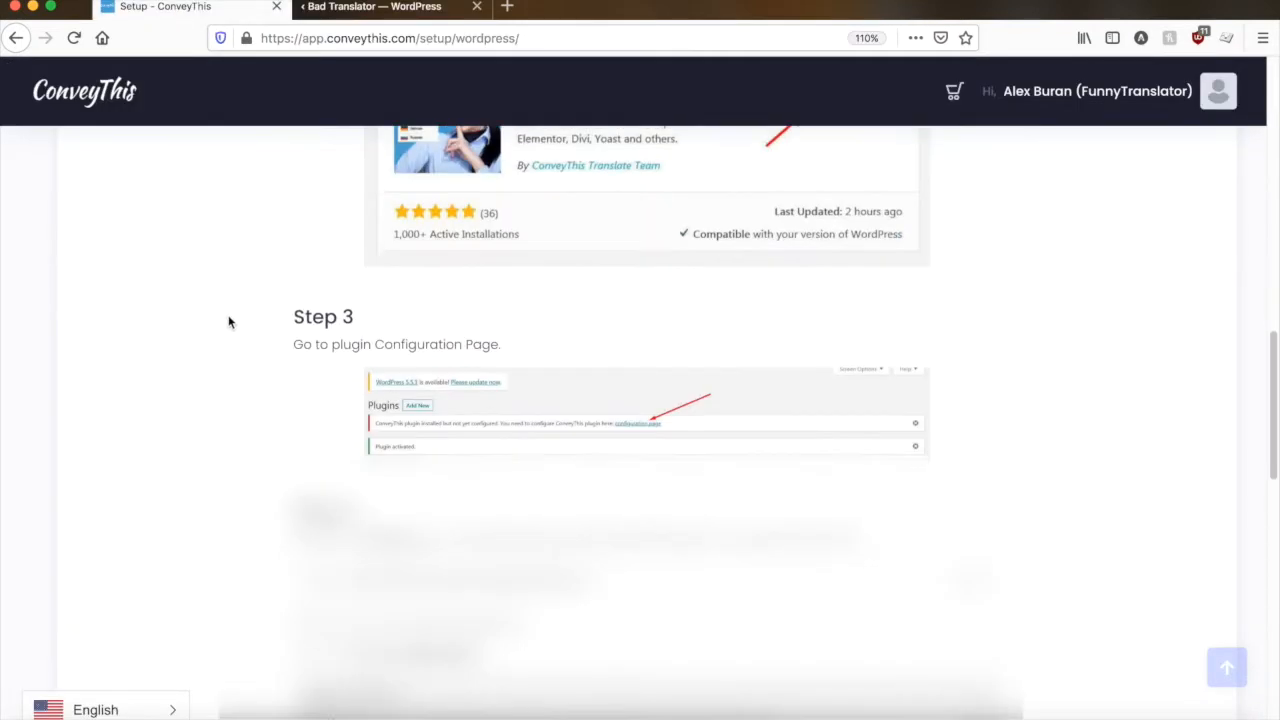
scroll(228, 322, down, 2)
click(975, 337)
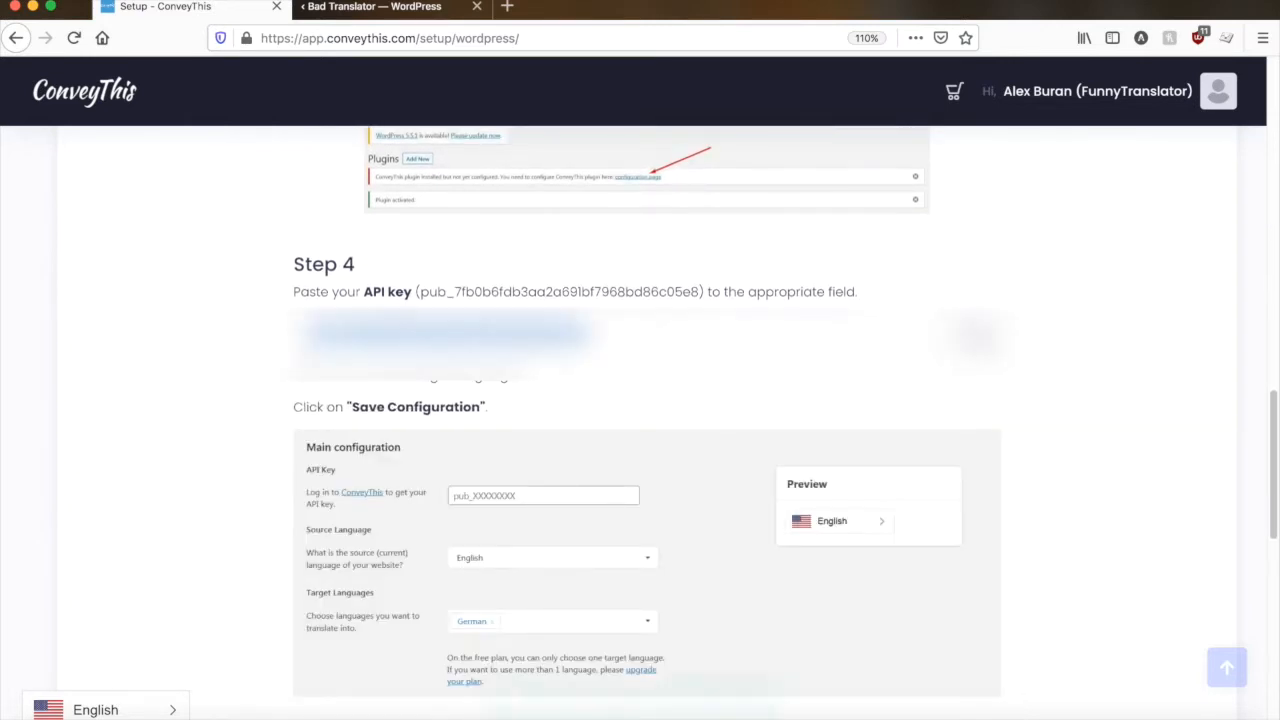
click(372, 18)
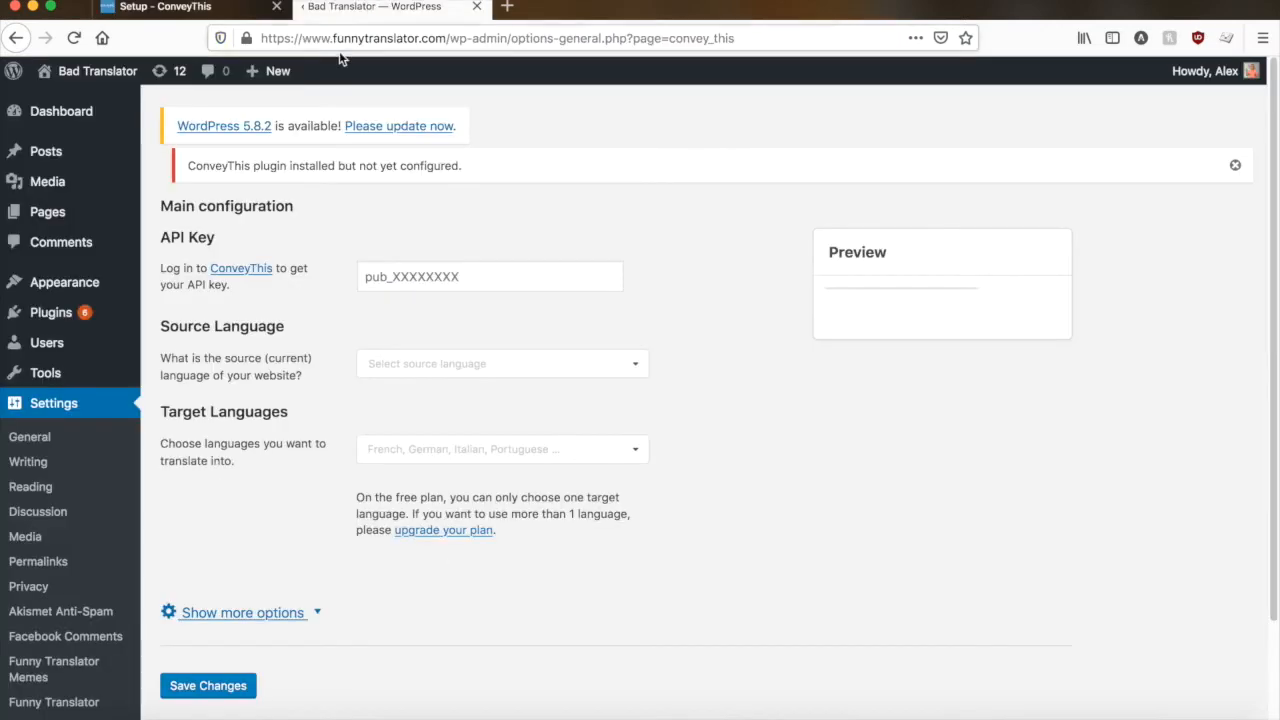
click(411, 276)
key(super+v)
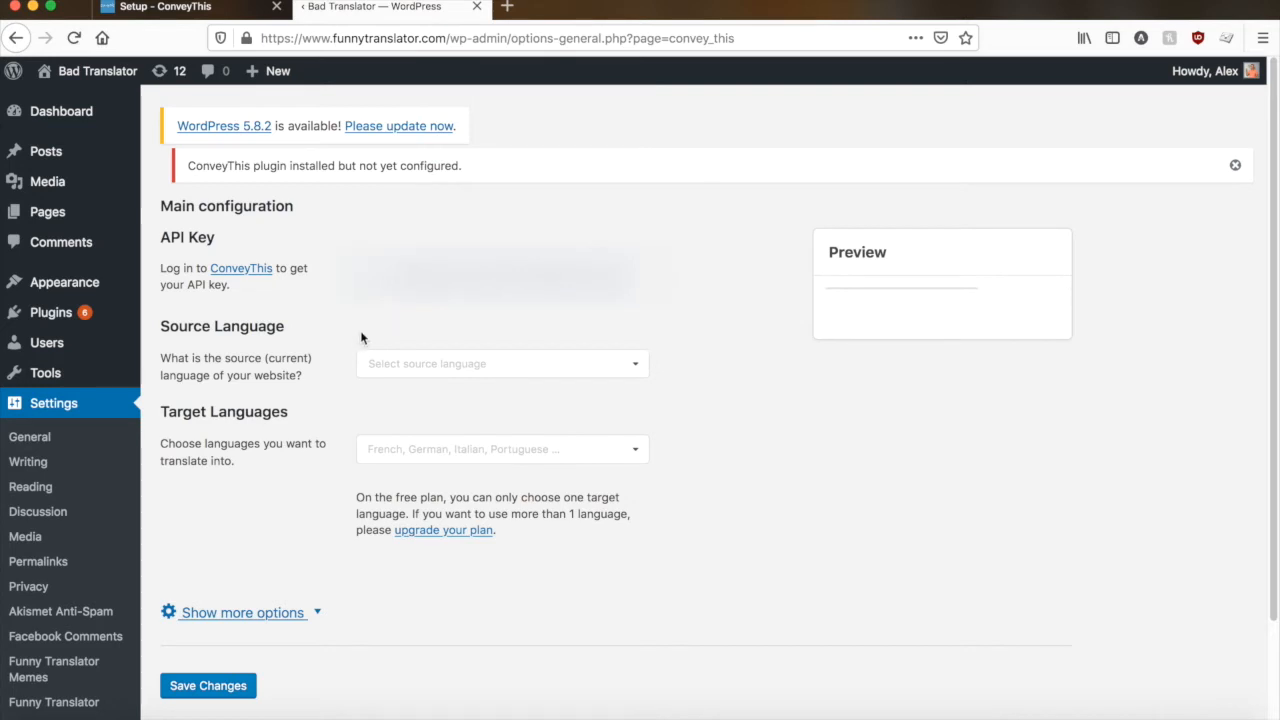
- Set the plugin's source language to English and add Russian as the target language
click(379, 364)
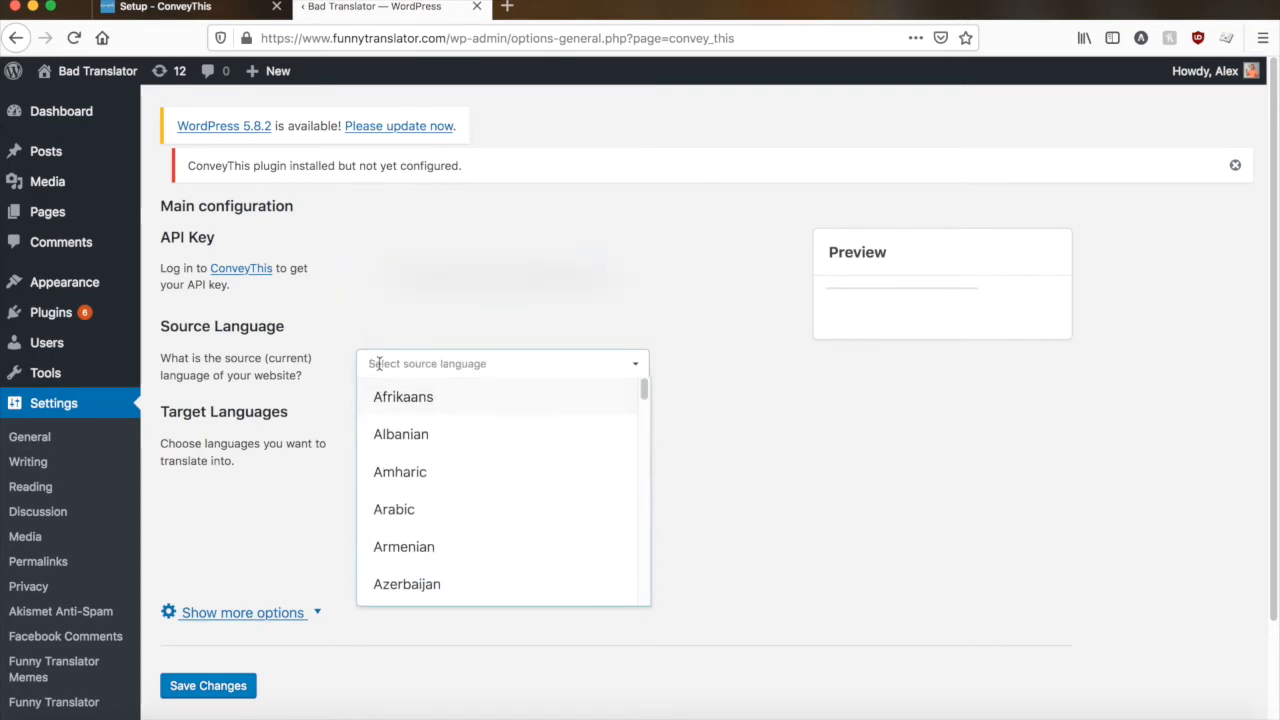
text(engl)
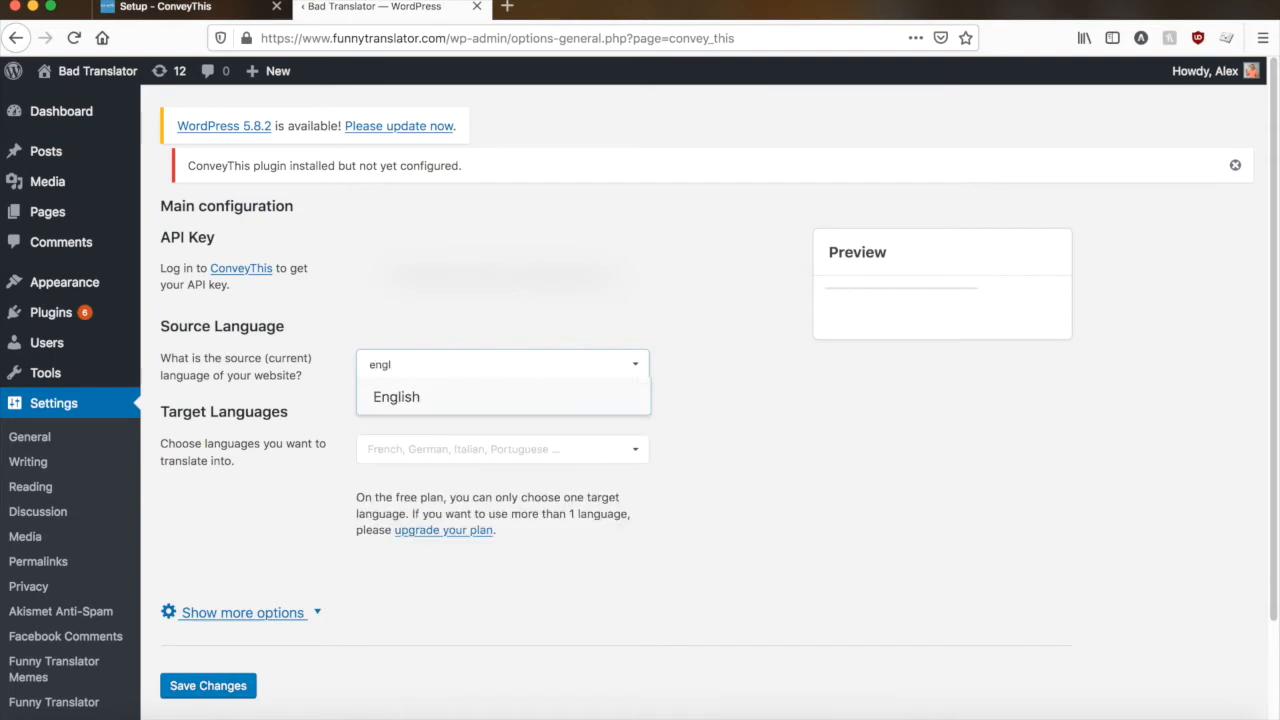
click(398, 397)
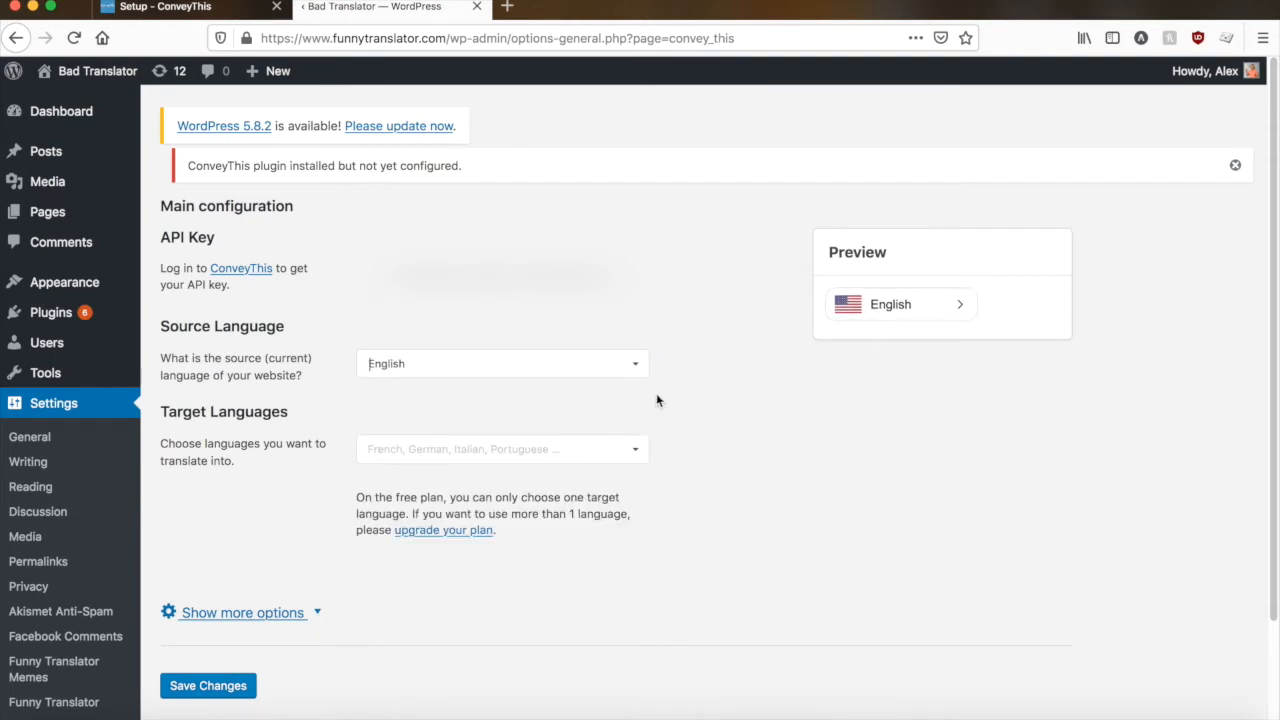
click(372, 449)
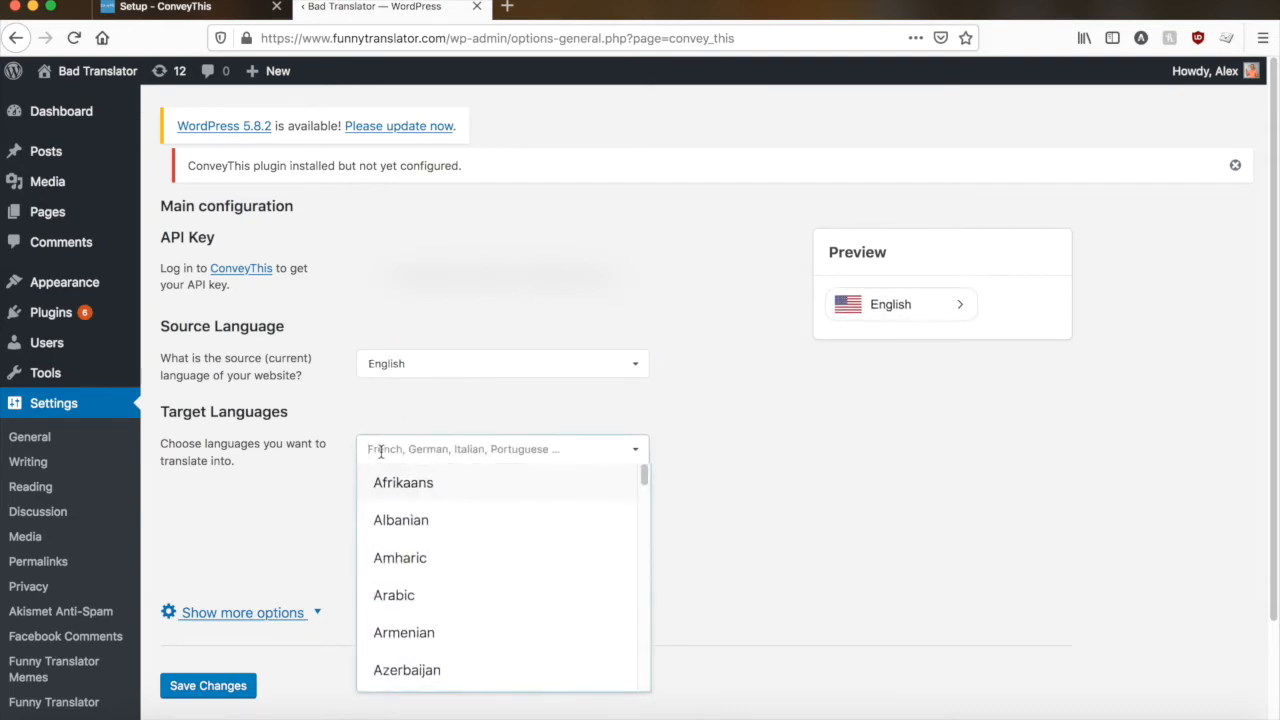
text(rus)
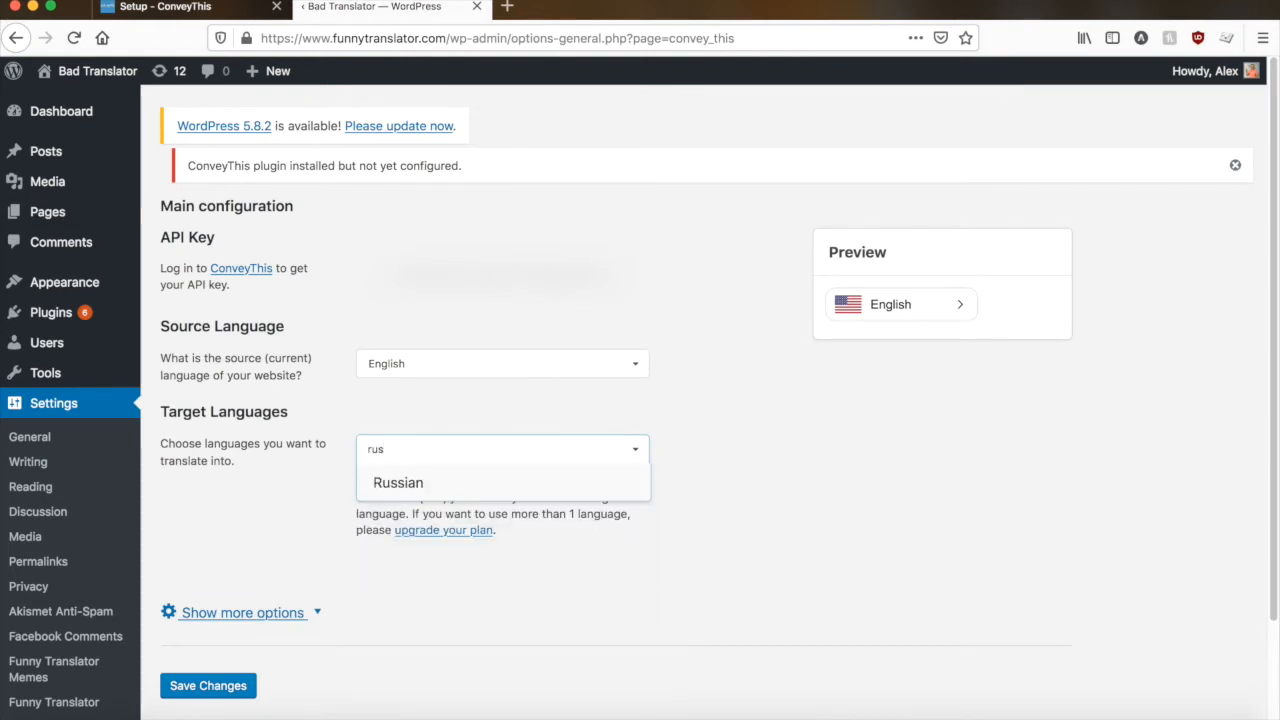
click(380, 482)
click(303, 500)
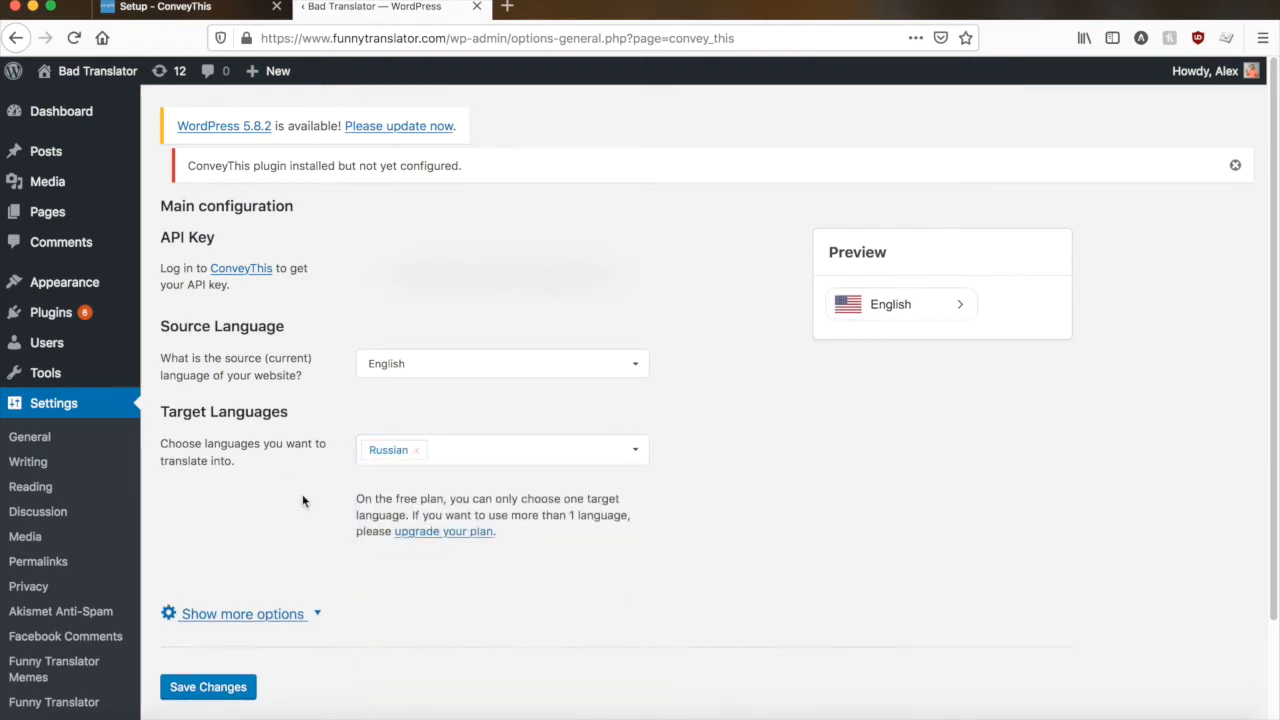
click(494, 442)
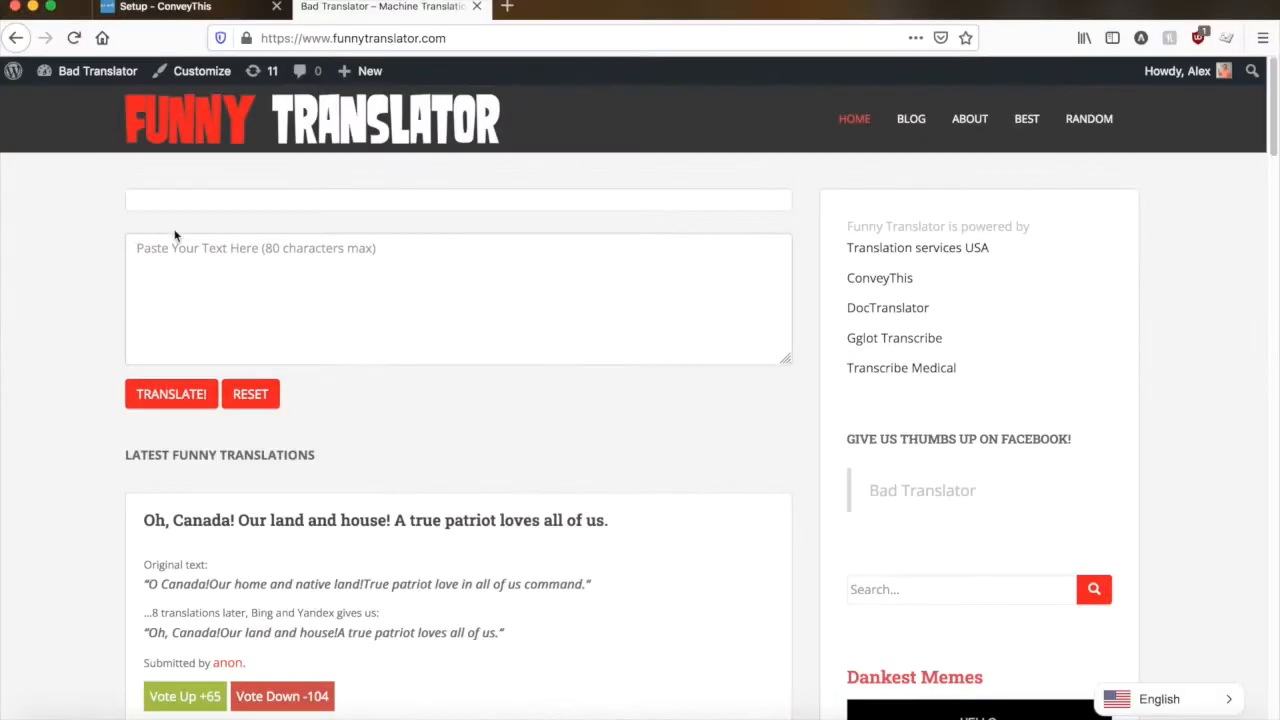
- Look over the English home page of the Funny Translator site and switch its language to Русский with the ConveyThis language selector
scroll(136, 236, down, 10)
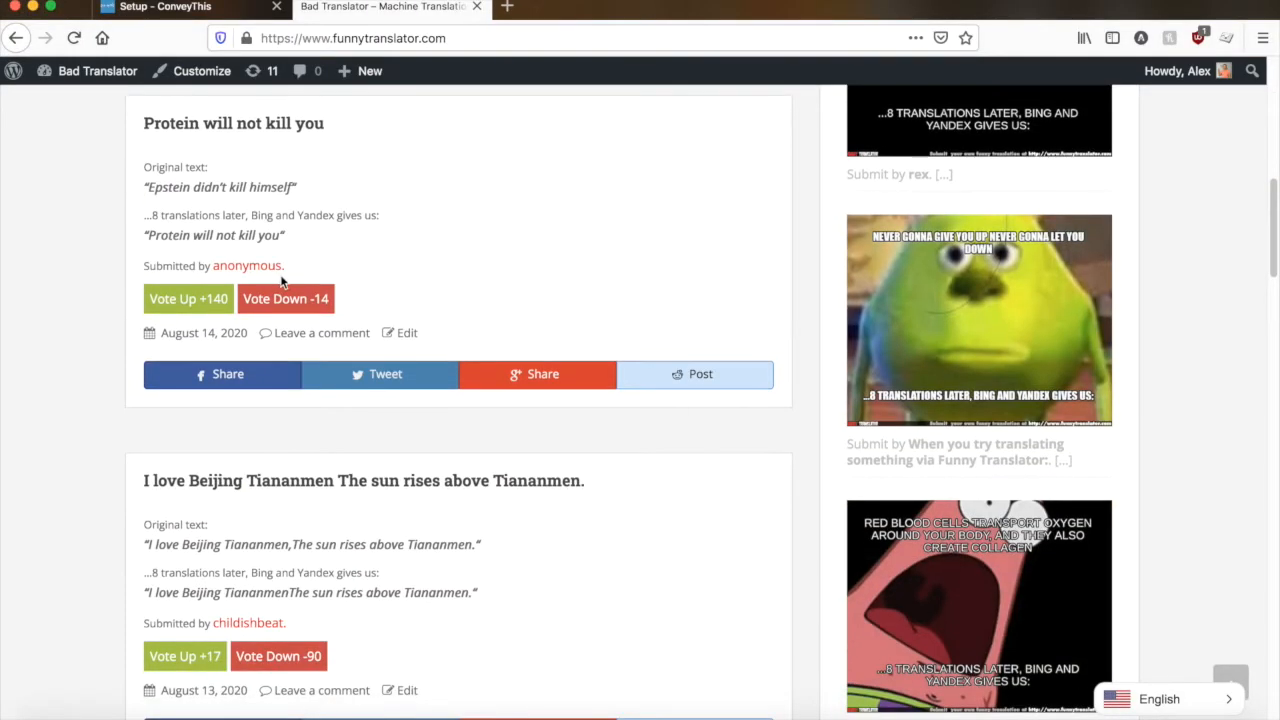
click(1163, 708)
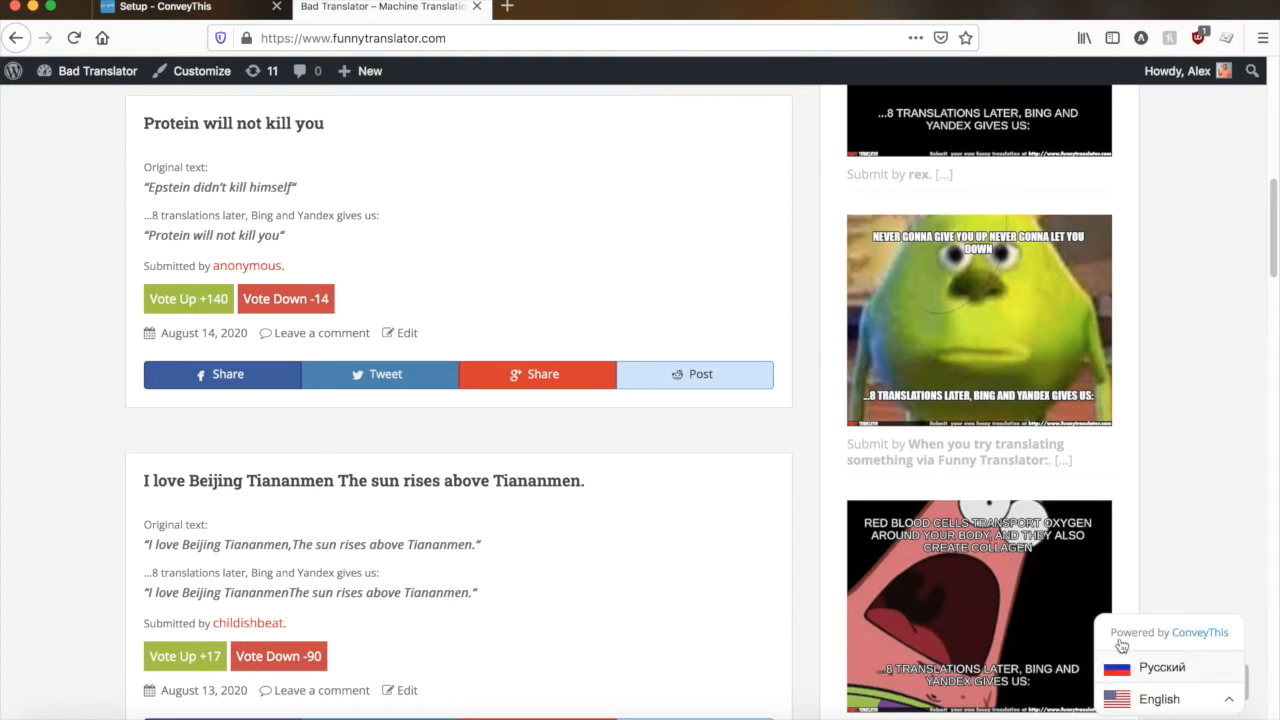
scroll(665, 583, down, 8)
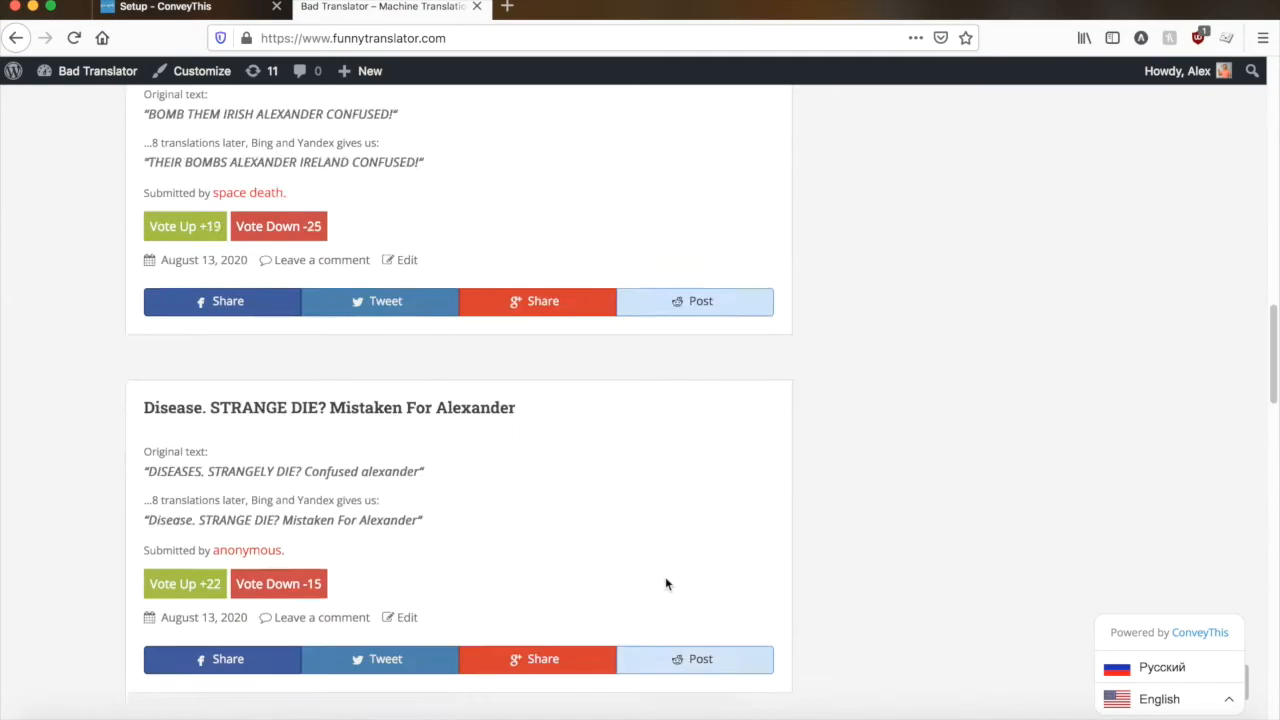
scroll(665, 583, down, 10)
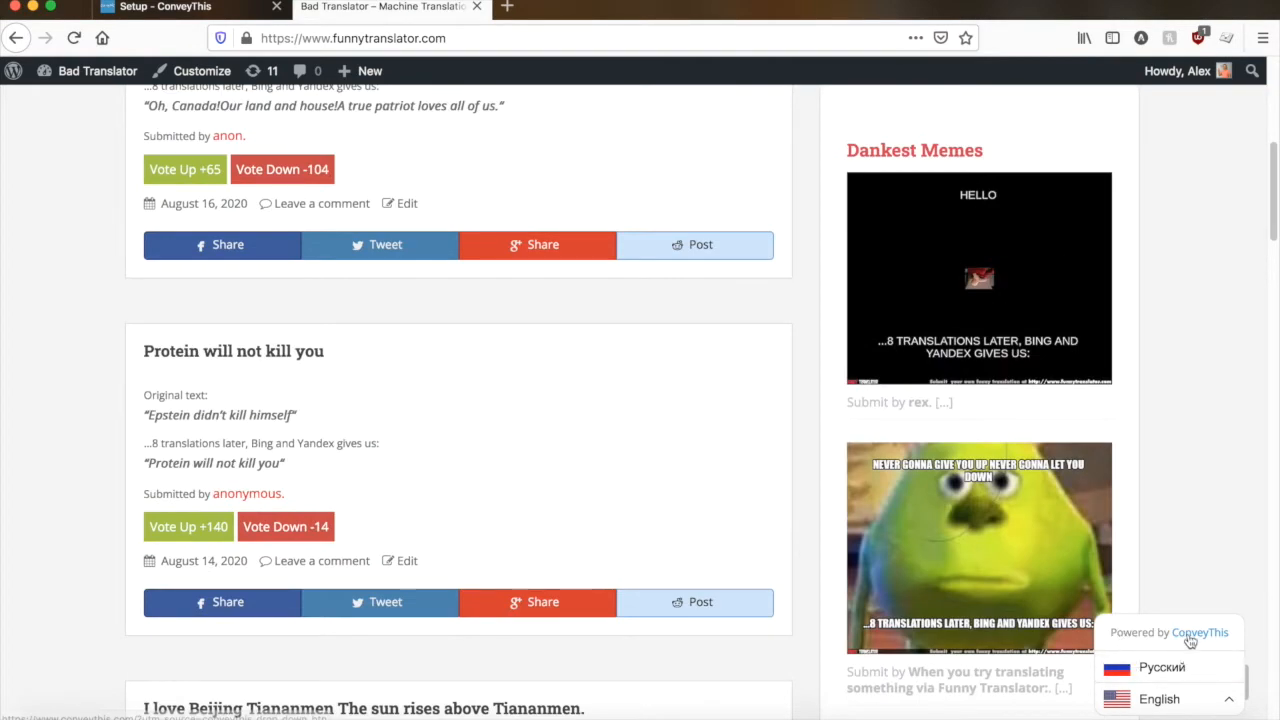
click(1160, 667)
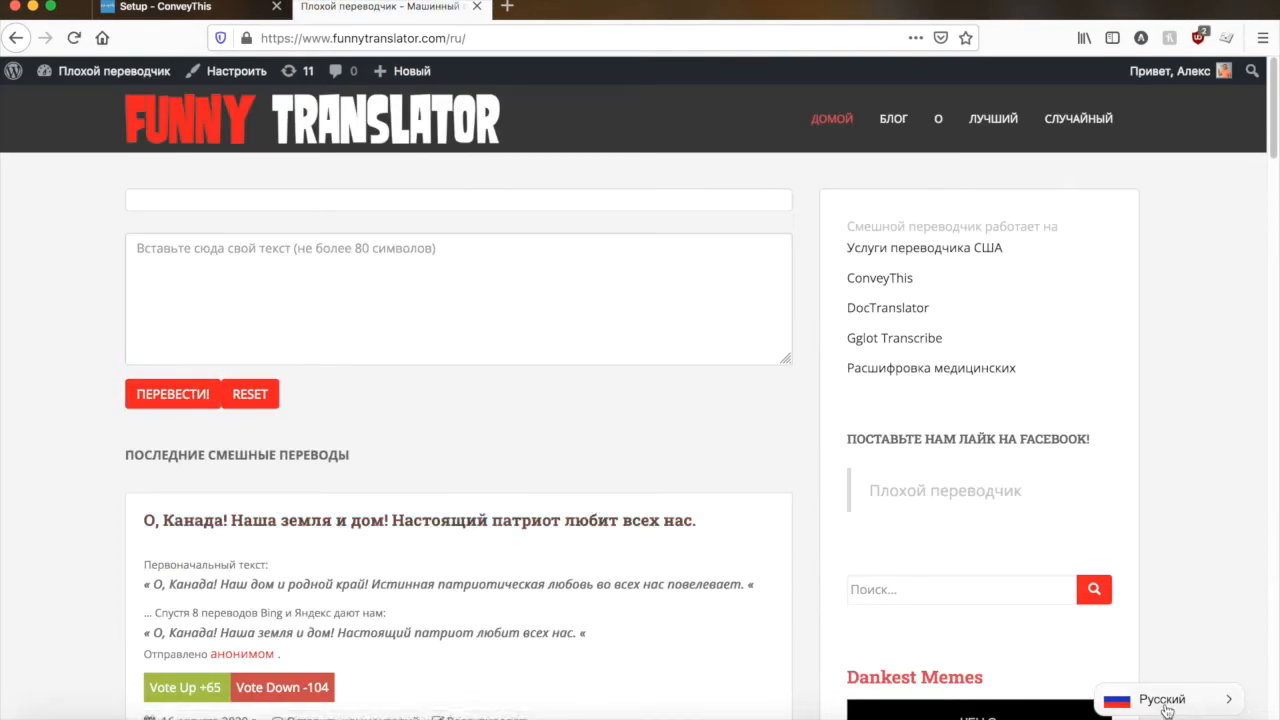
- Check the Russian translation of the Funny Translator home page, including its posts and sidebar
scroll(527, 531, down, 2)
scroll(529, 531, down, 10)
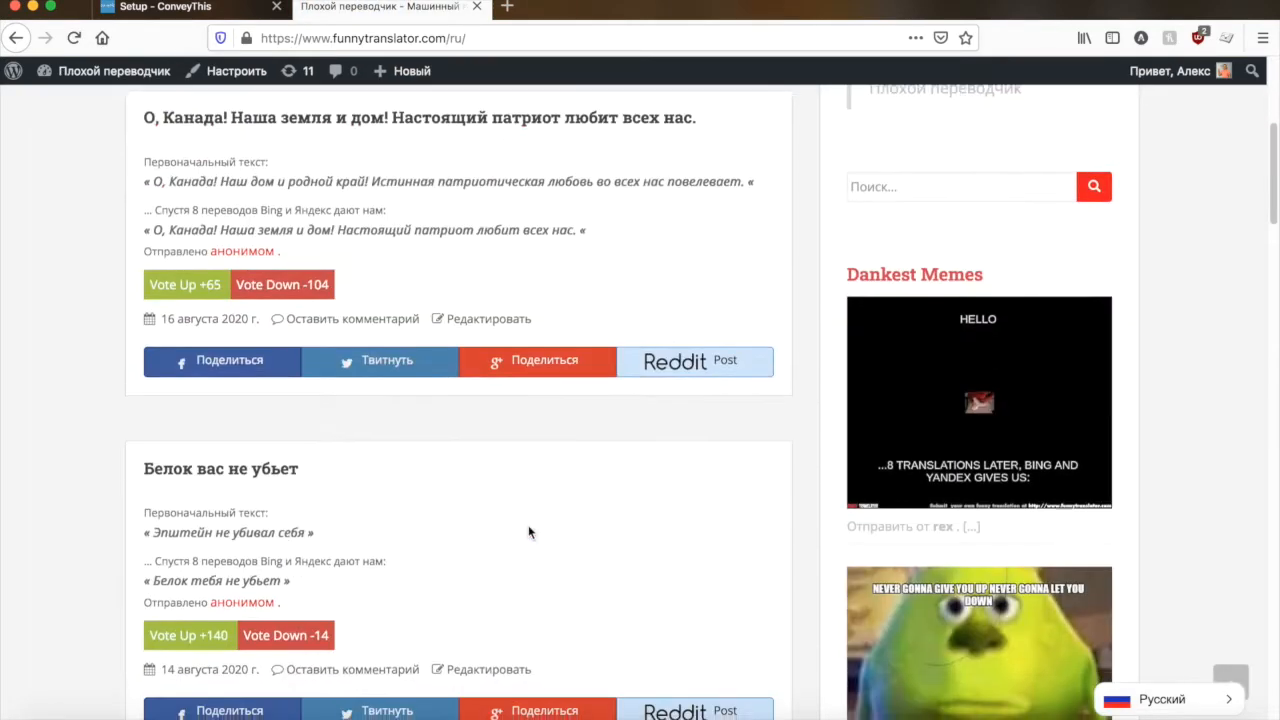
scroll(567, 525, up, 10)
scroll(567, 525, up, 2)
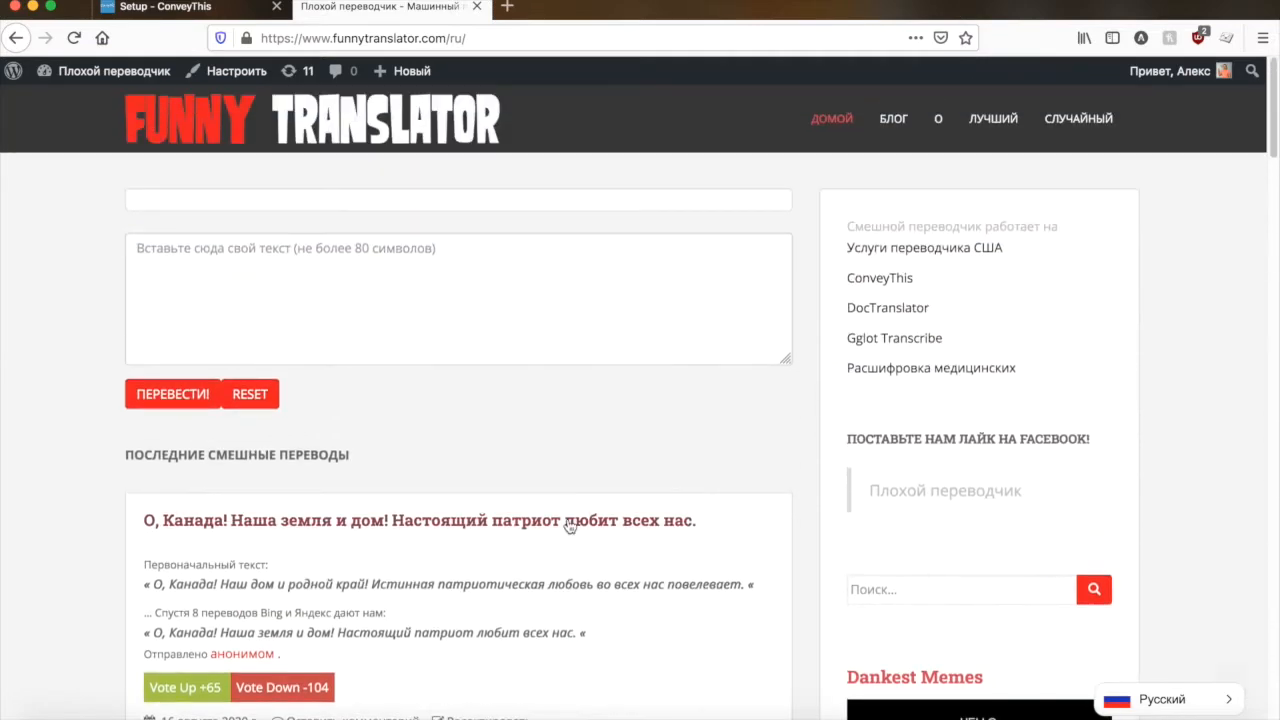
- Return to the ConveyThis setup page, complete the WordPress setup wizard and go to the ConveyThis dashboard
click(178, 9)
scroll(282, 375, down, 3)
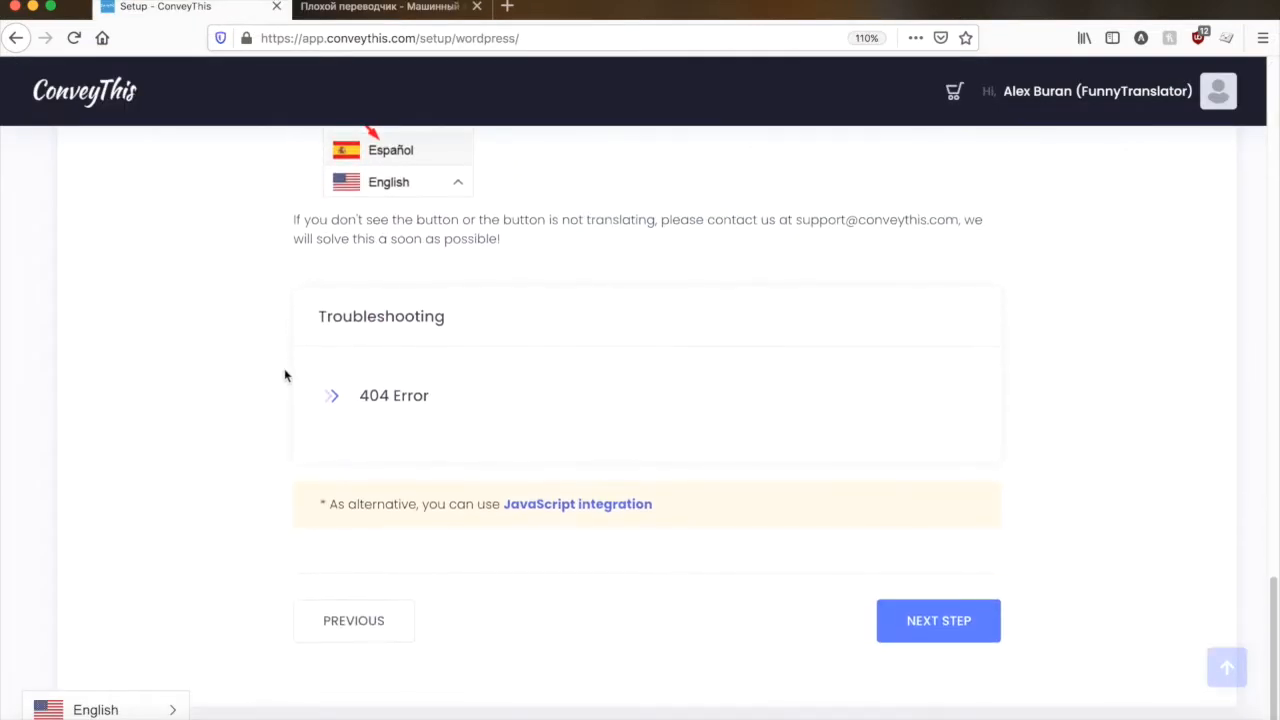
click(924, 614)
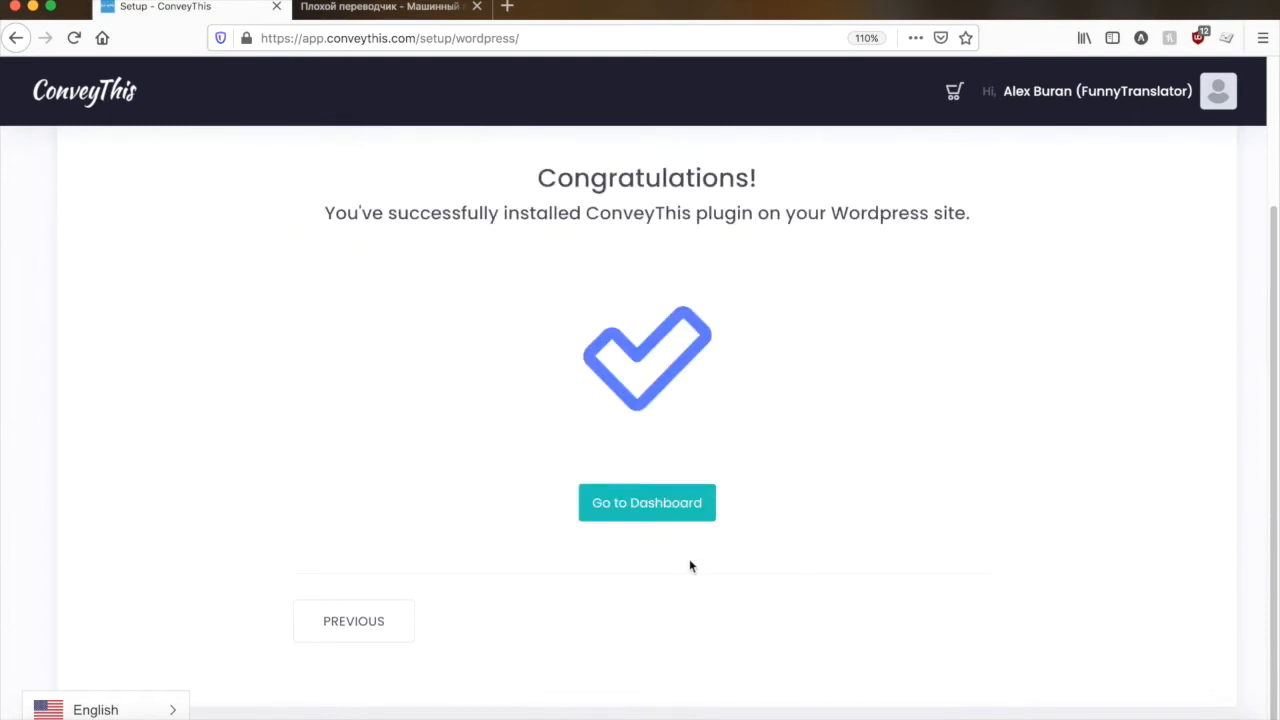
click(641, 511)
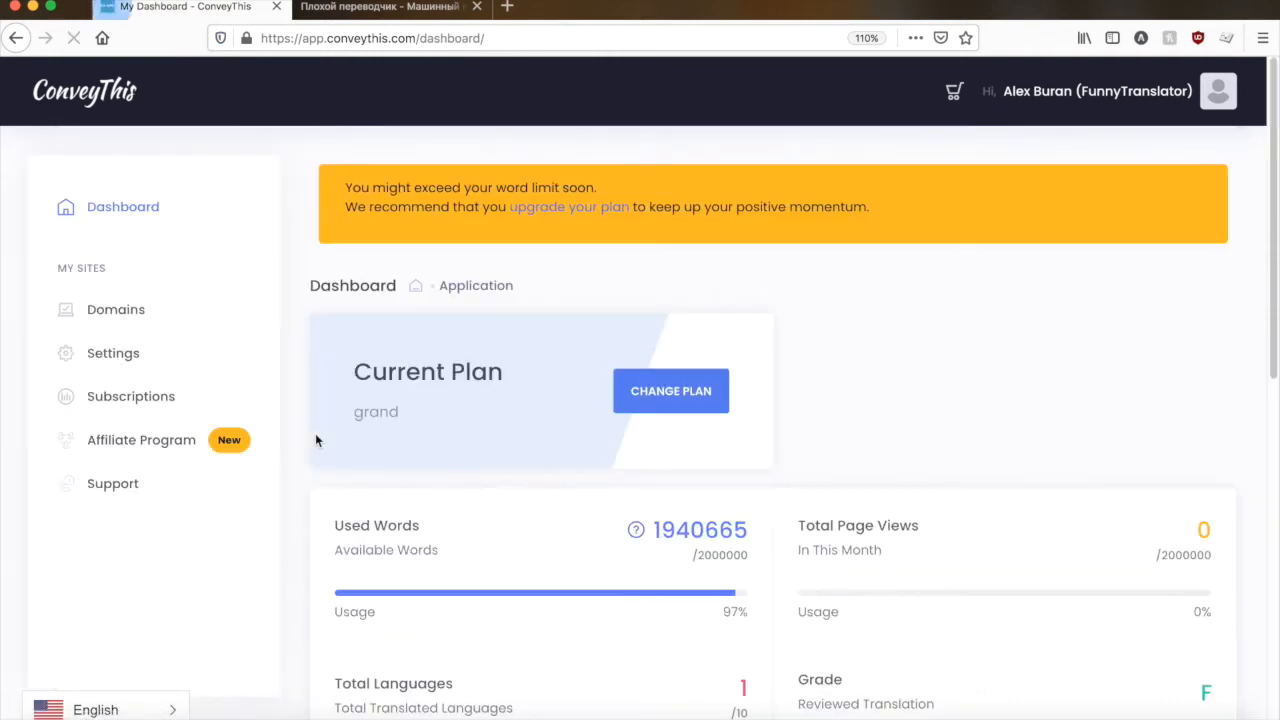
- Look over the plan and usage figures on the ConveyThis dashboard and open the account's Settings page
scroll(589, 378, down, 2)
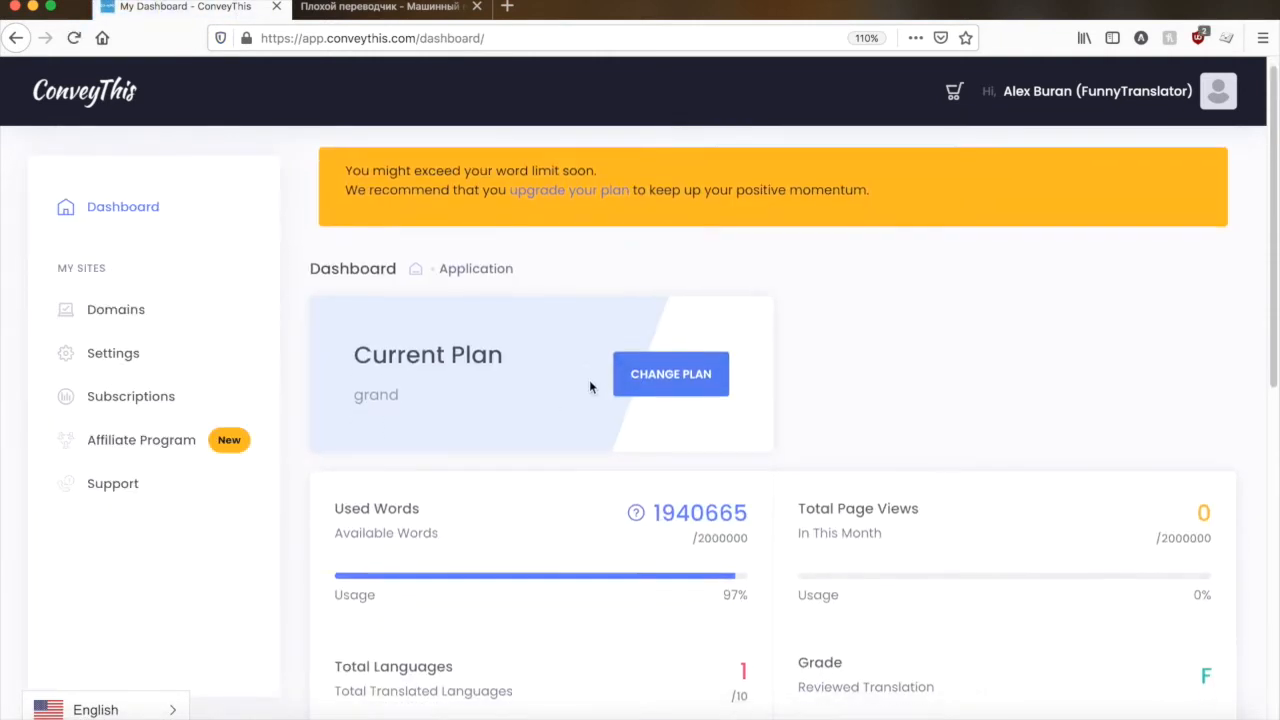
scroll(545, 353, up, 2)
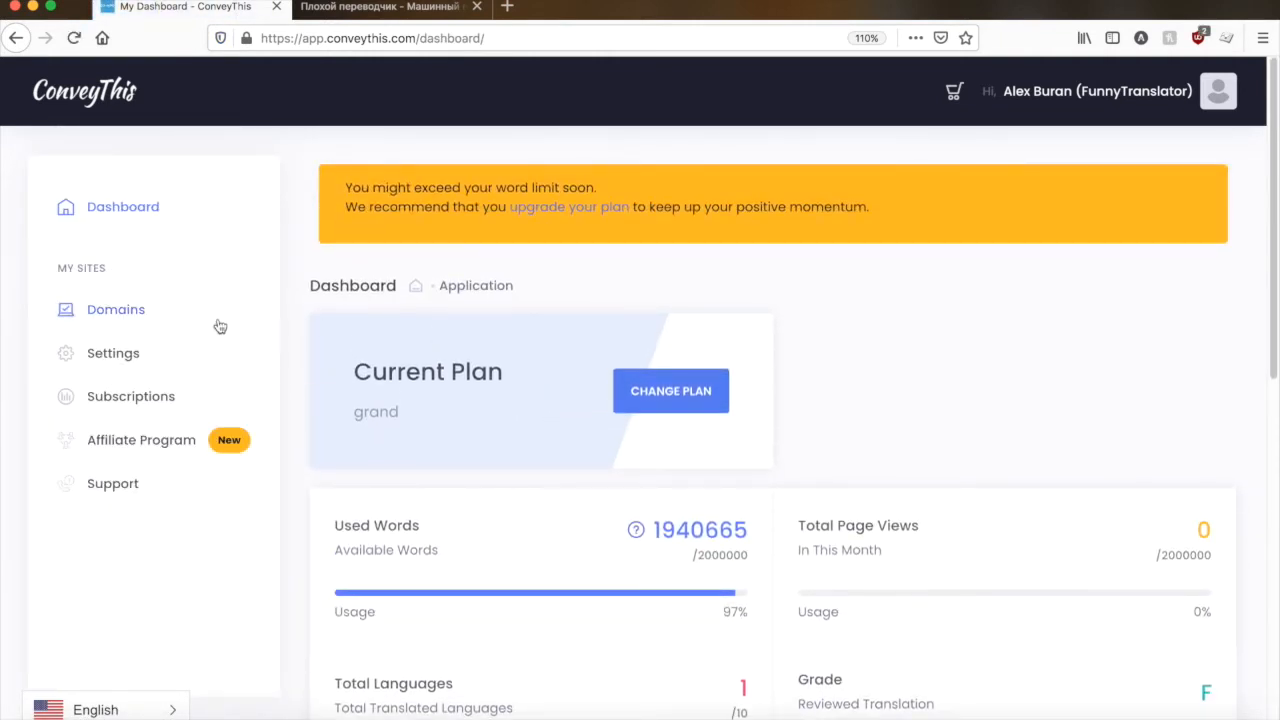
scroll(631, 351, down, 1)
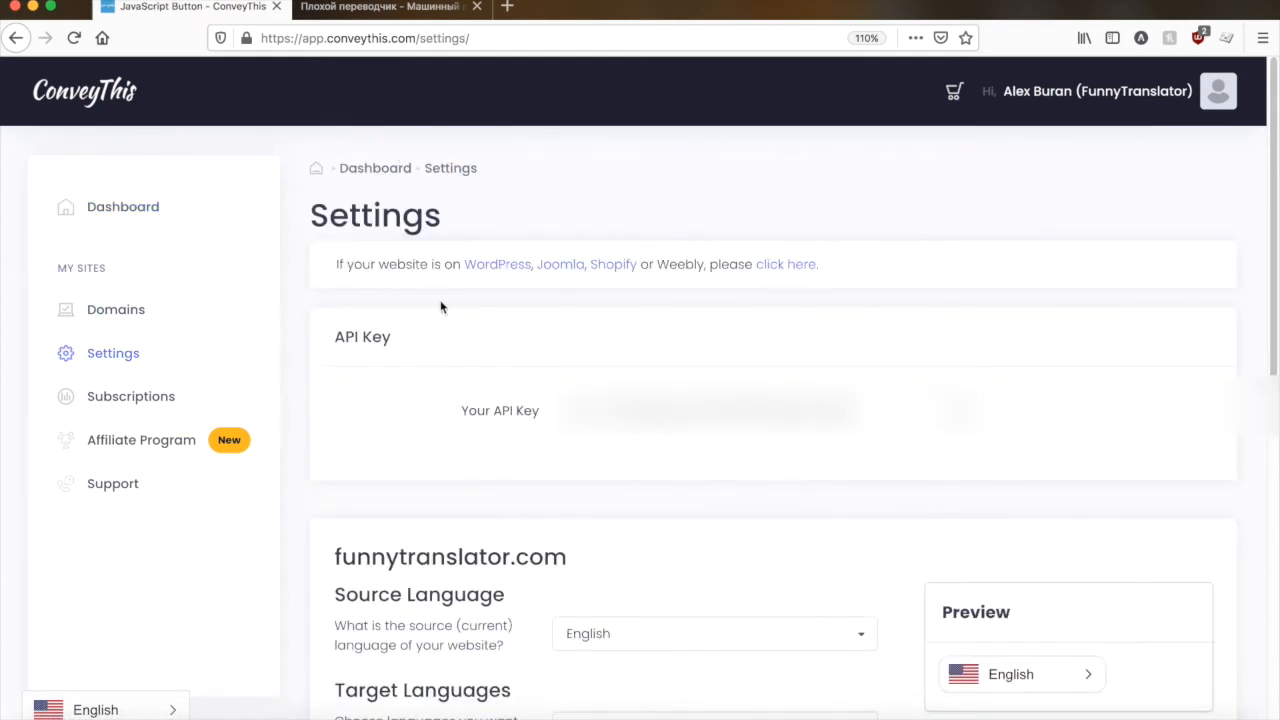
- Switch to the Funny Translator site, go to its WordPress dashboard and open the ConveyThis Translate plugin's settings from the installed plugins
click(336, 10)
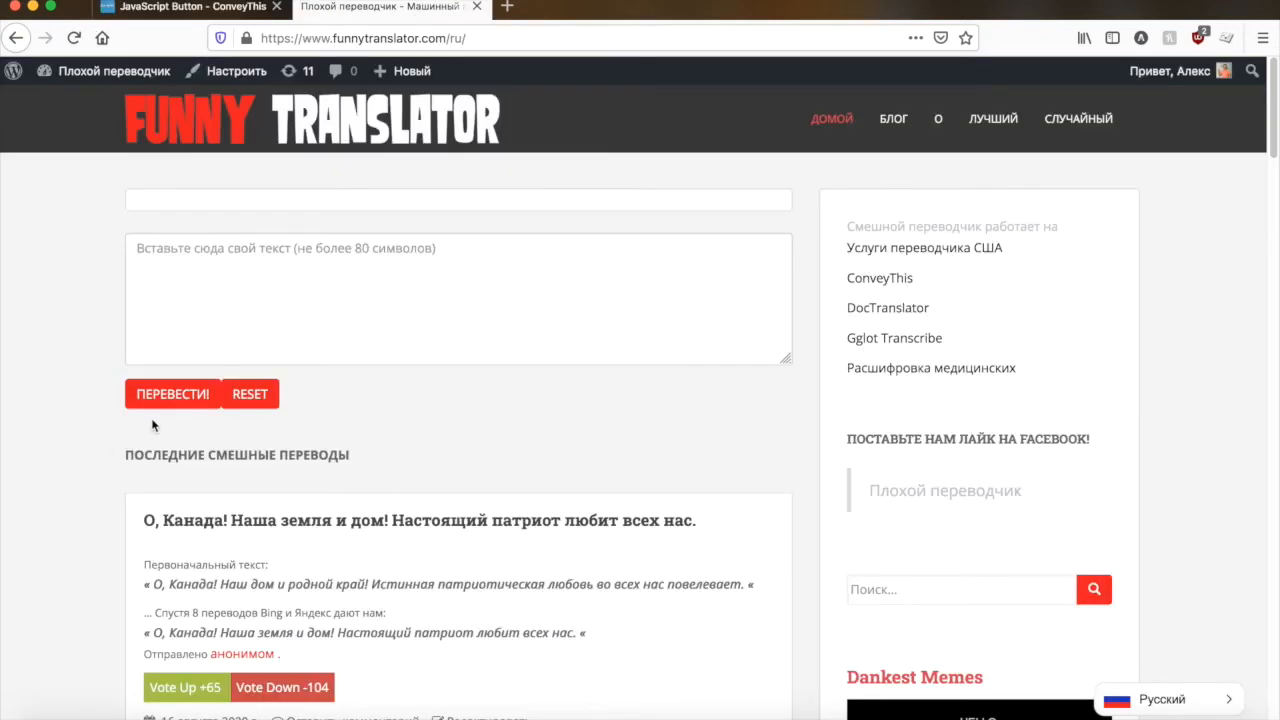
mouse_move(100, 70)
click(62, 104)
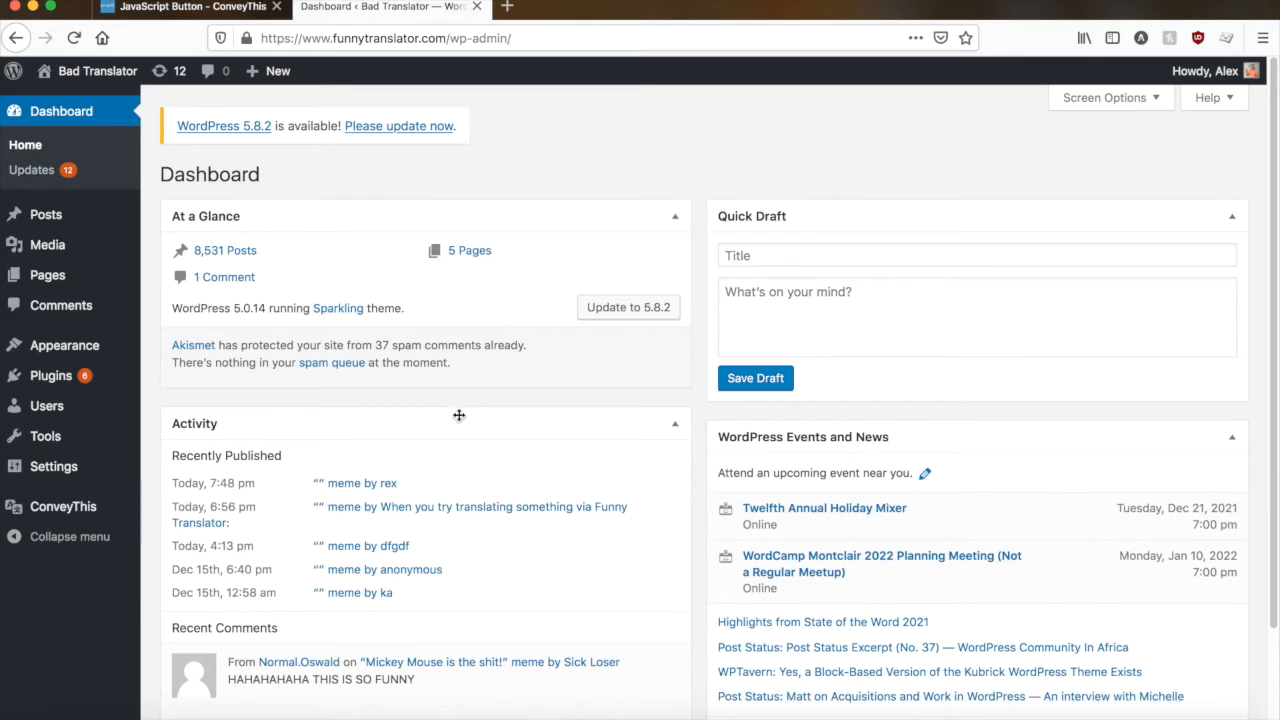
mouse_move(27, 428)
mouse_move(50, 376)
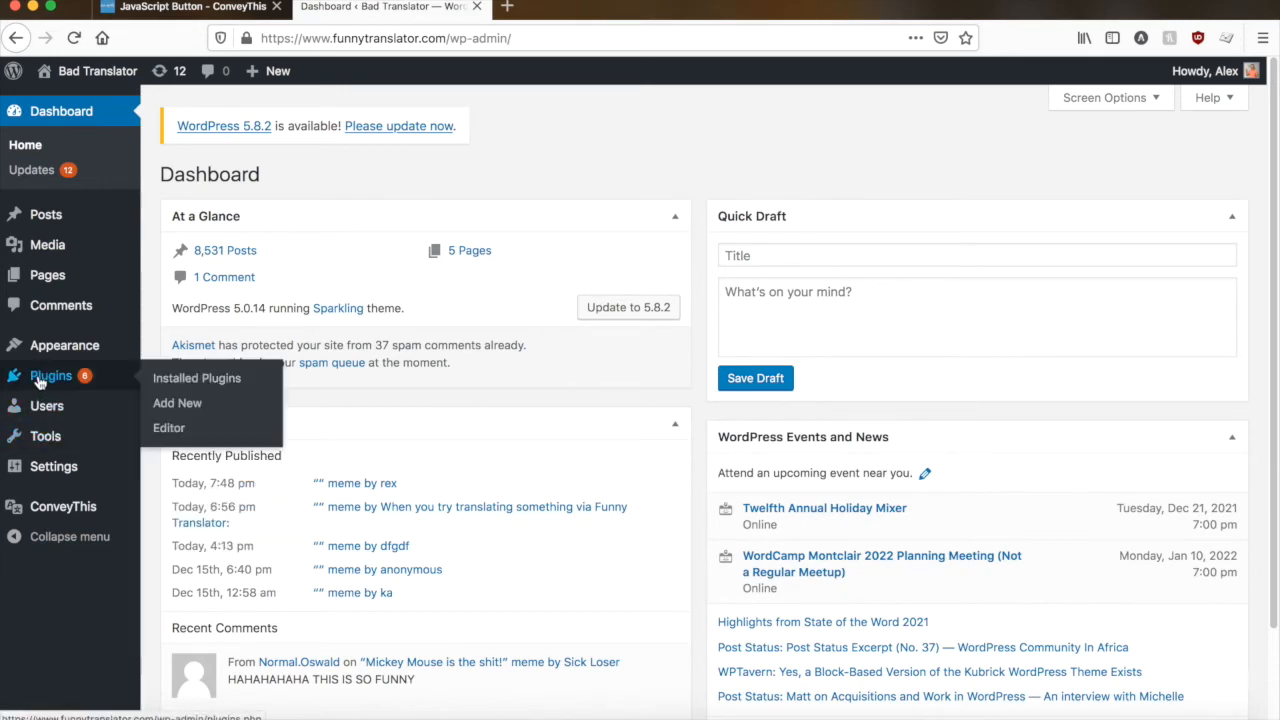
click(198, 379)
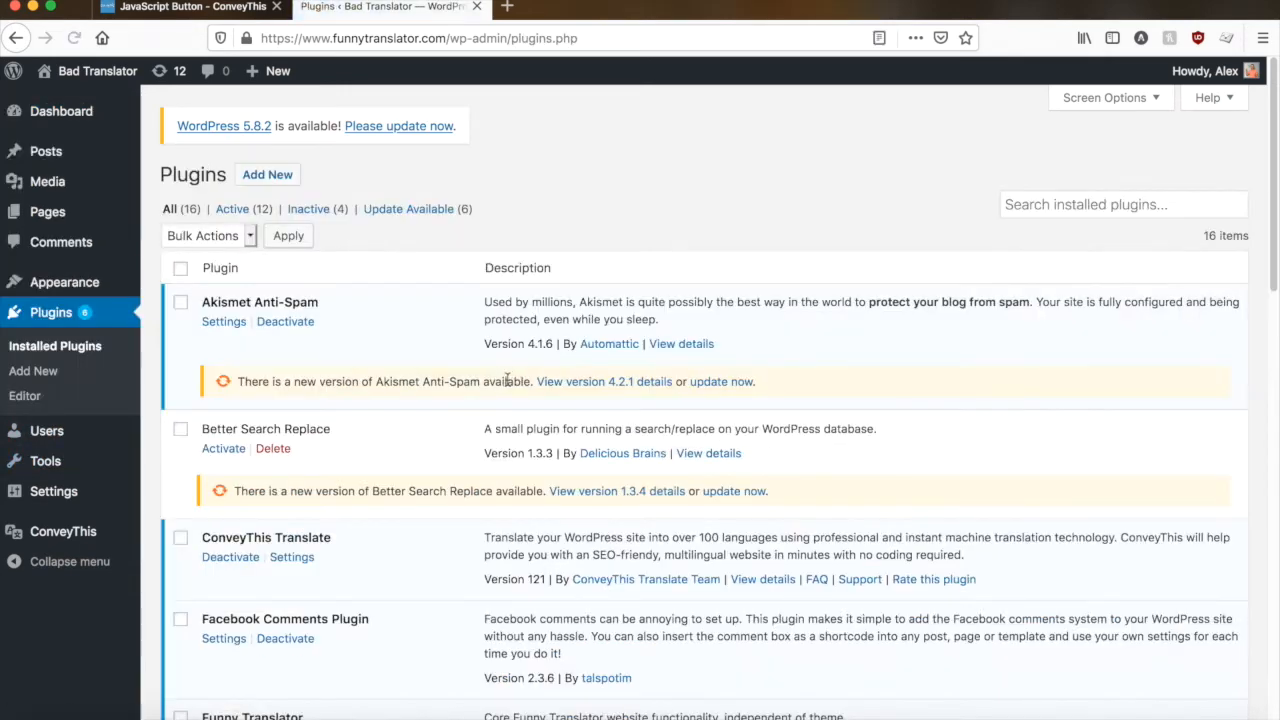
click(292, 557)
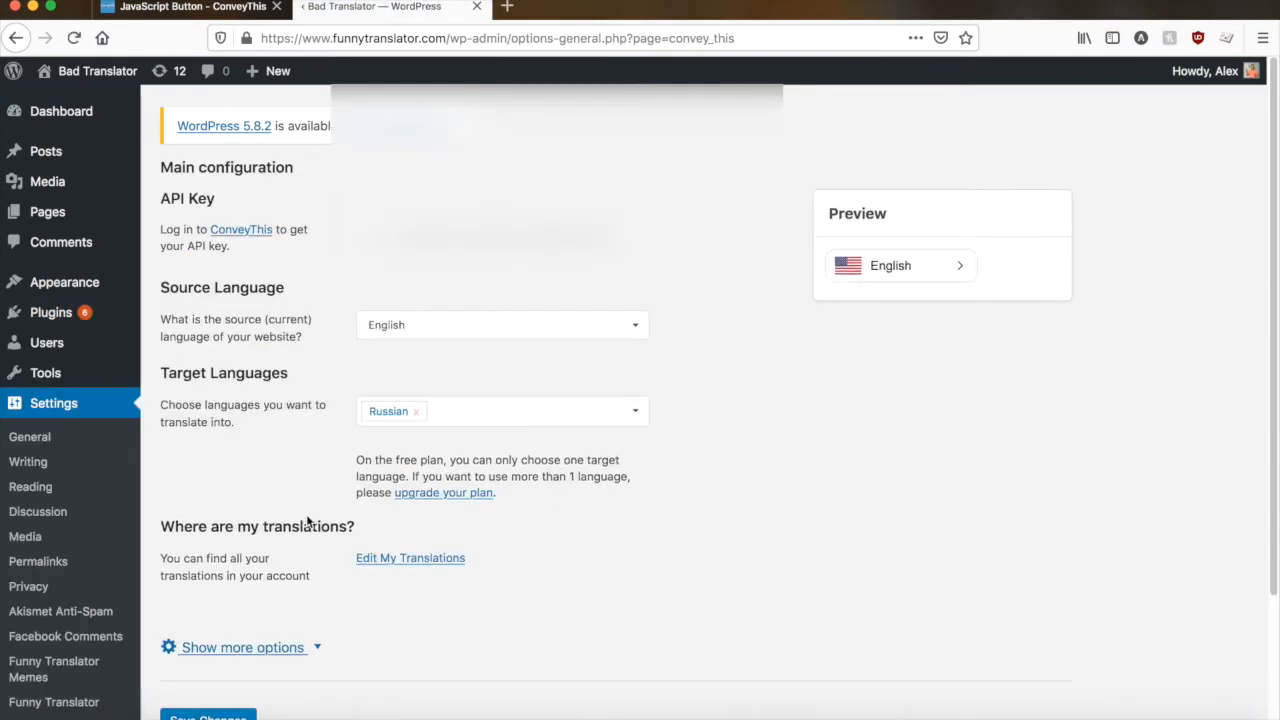
- Expand the plugin's additional options and review the General and SEO settings, from visitor redirection to hreflang tags
click(245, 647)
scroll(289, 423, down, 3)
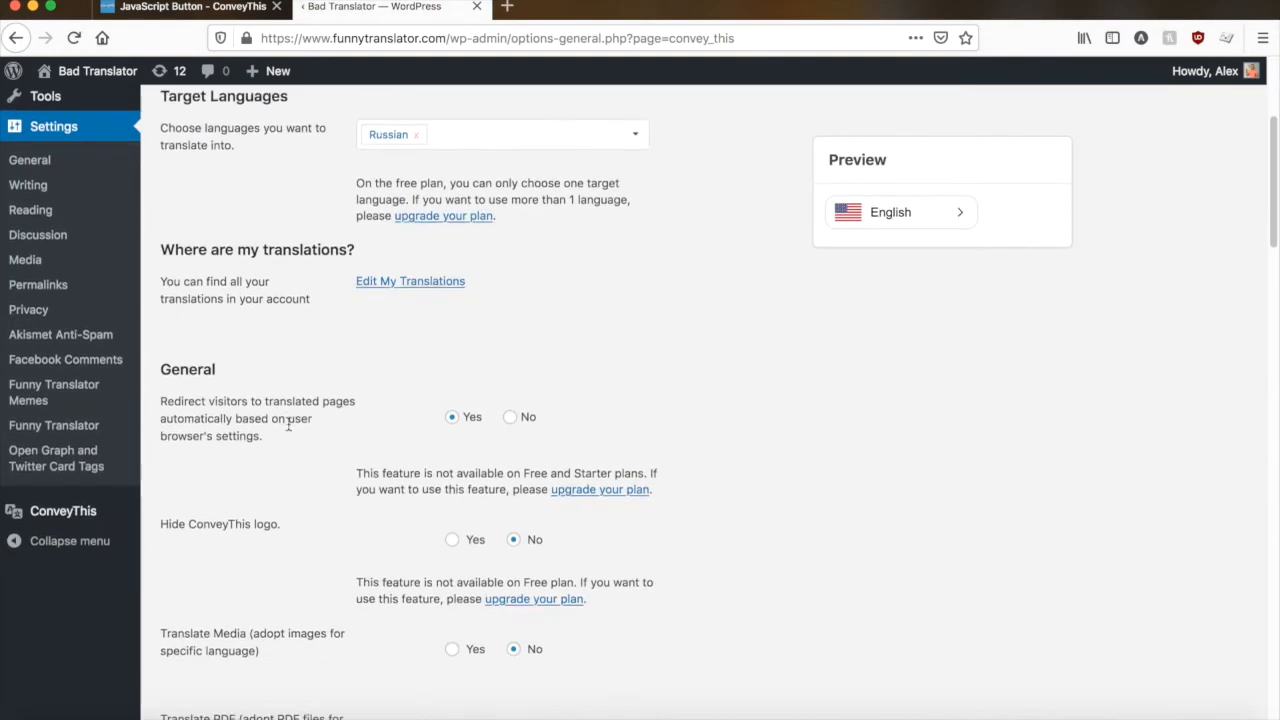
scroll(289, 423, down, 2)
scroll(287, 430, up, 2)
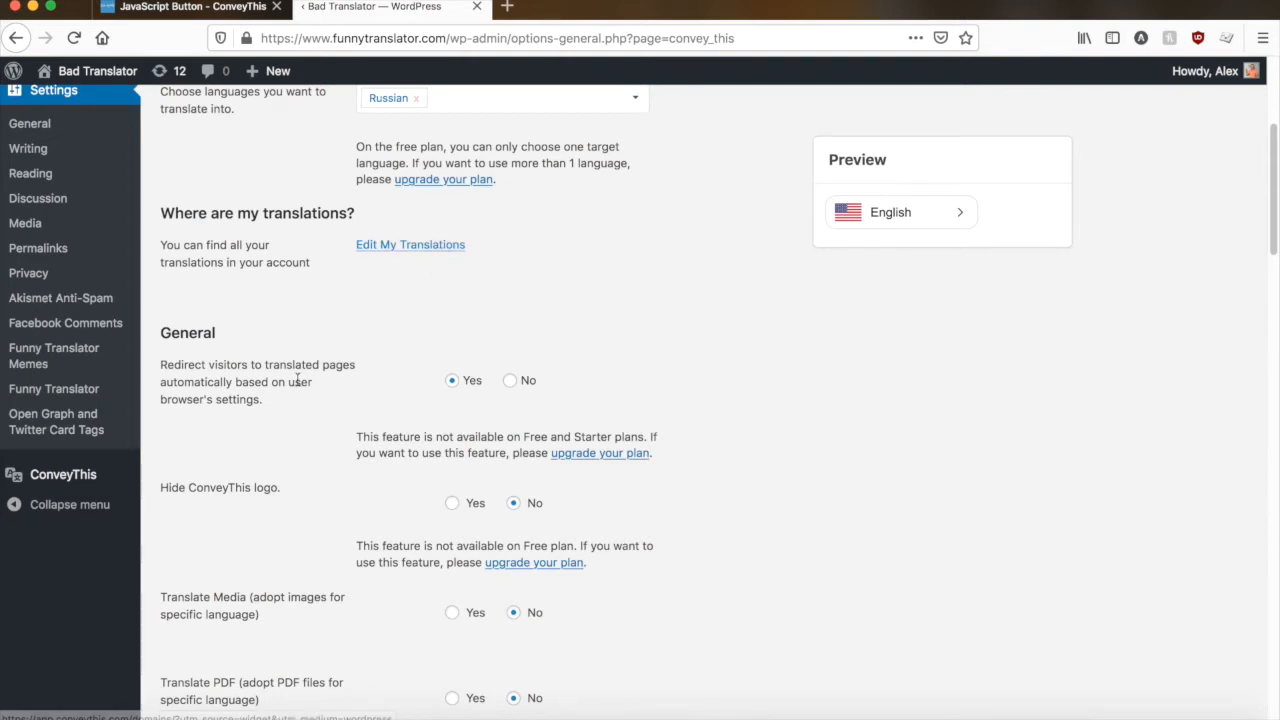
scroll(297, 385, down, 2)
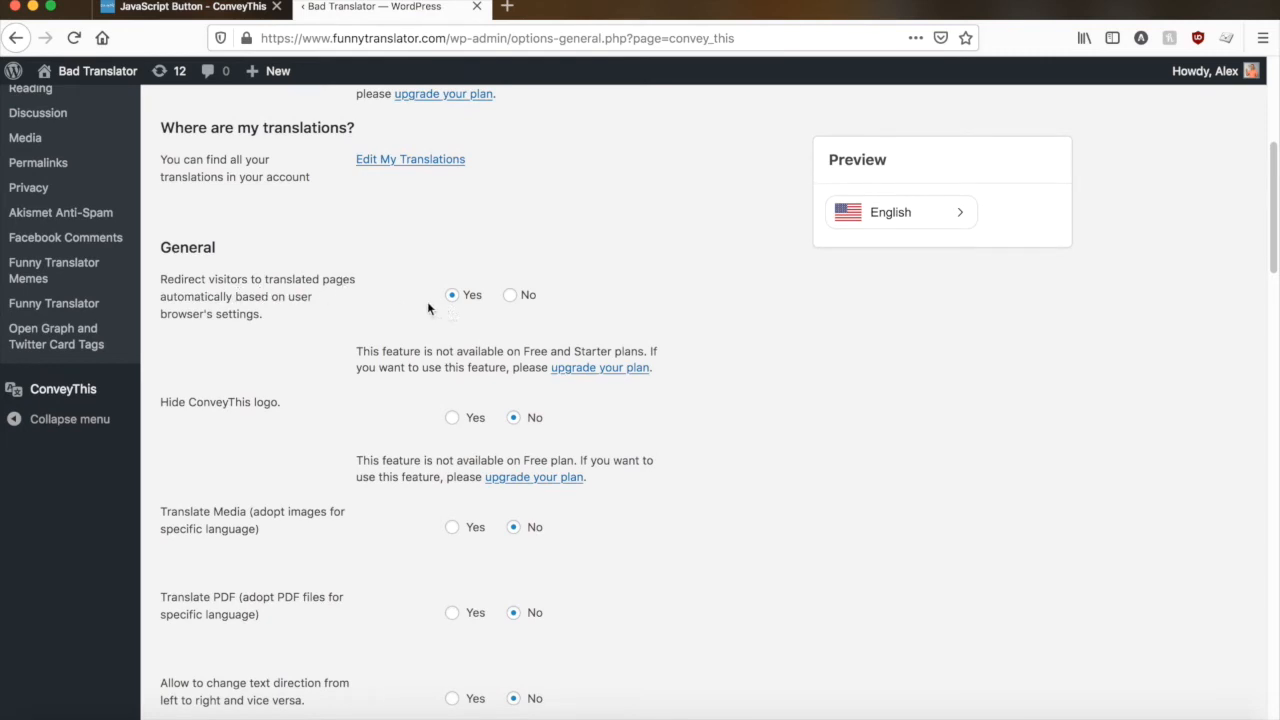
scroll(360, 340, down, 2)
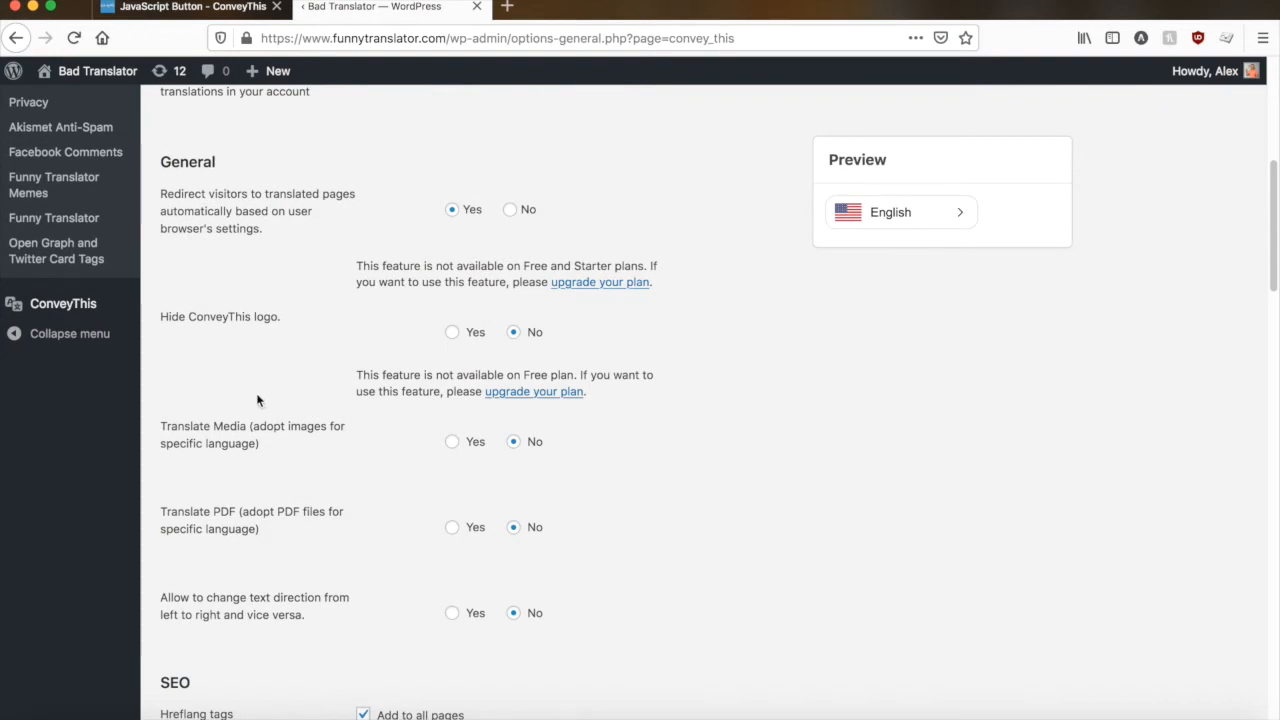
scroll(255, 397, down, 1)
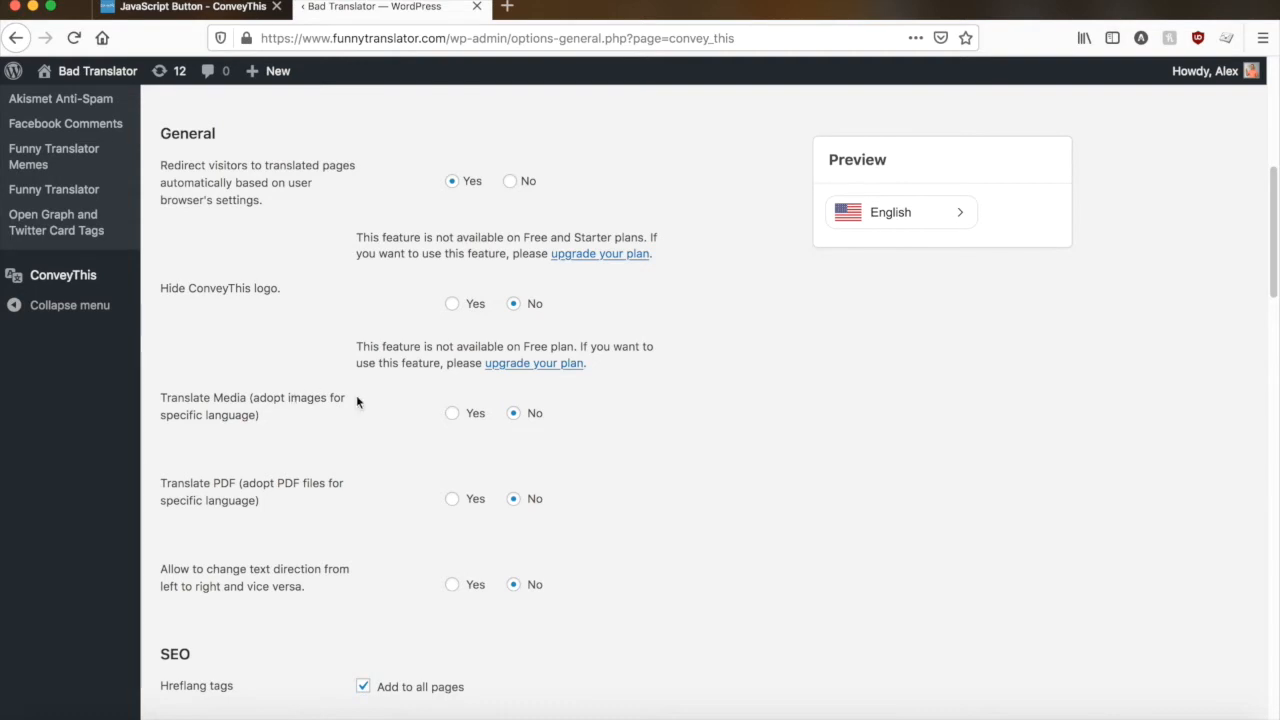
scroll(316, 395, down, 3)
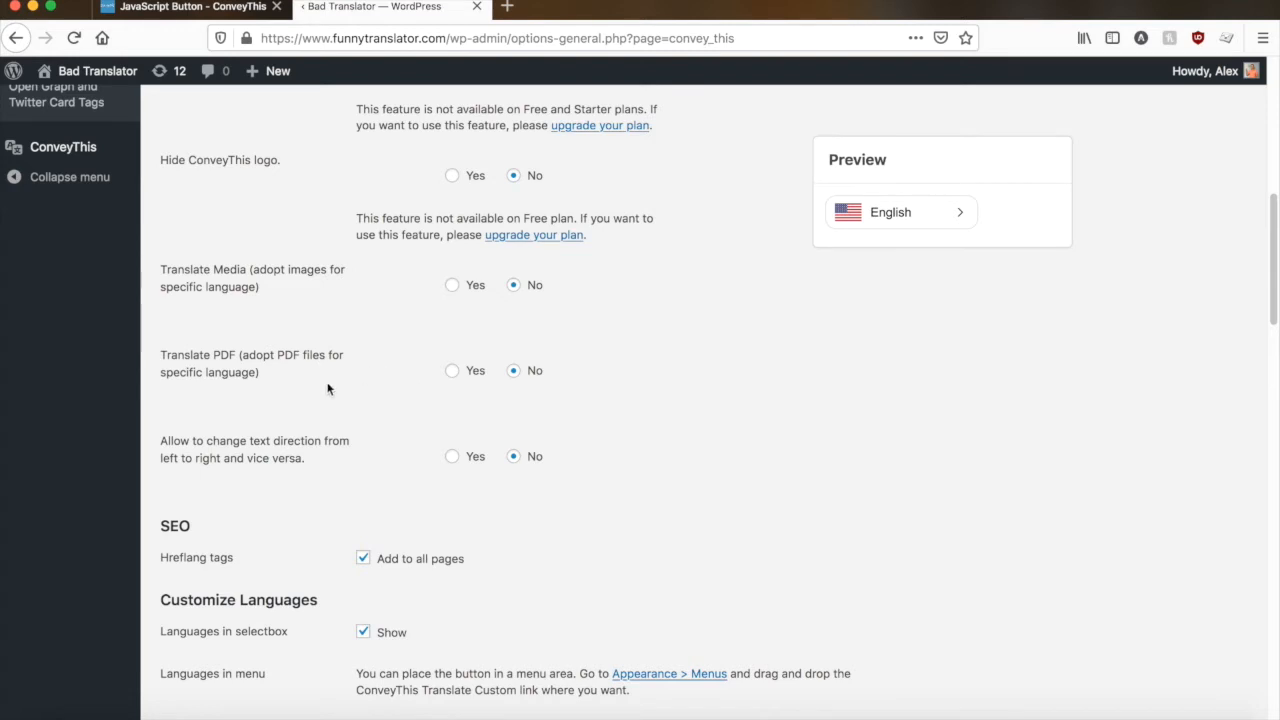
scroll(327, 388, down, 1)
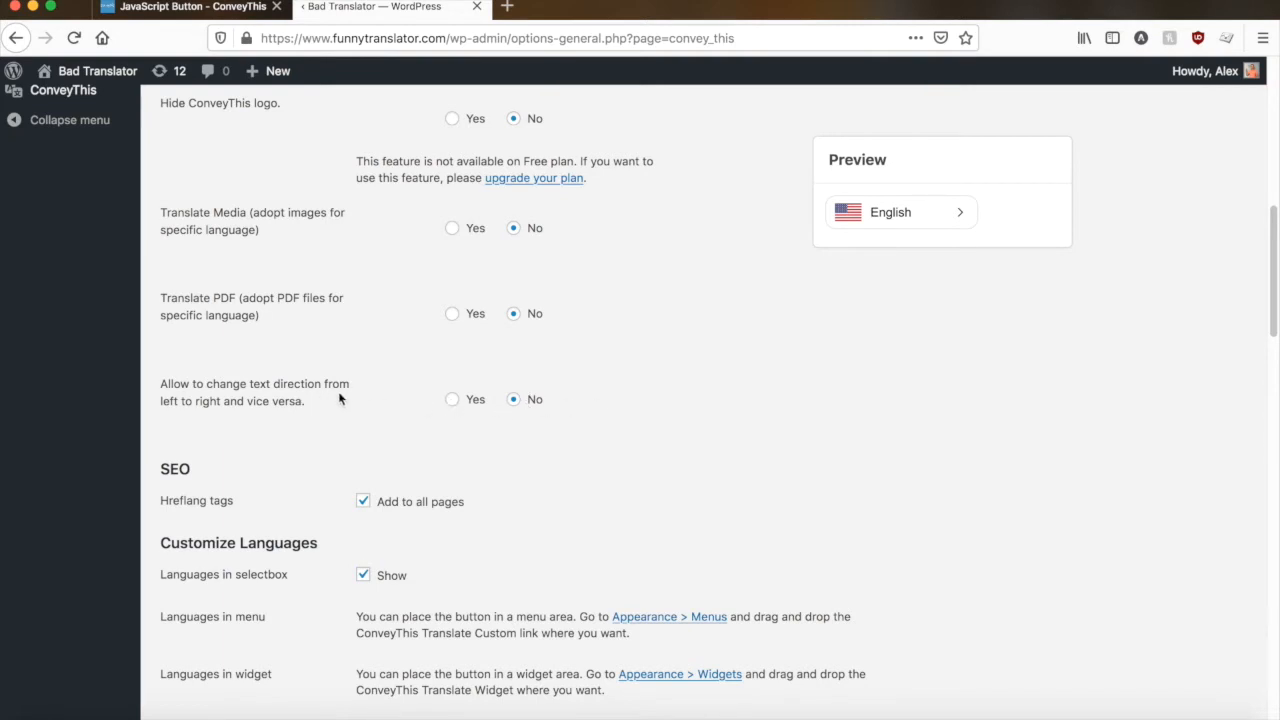
scroll(350, 392, down, 2)
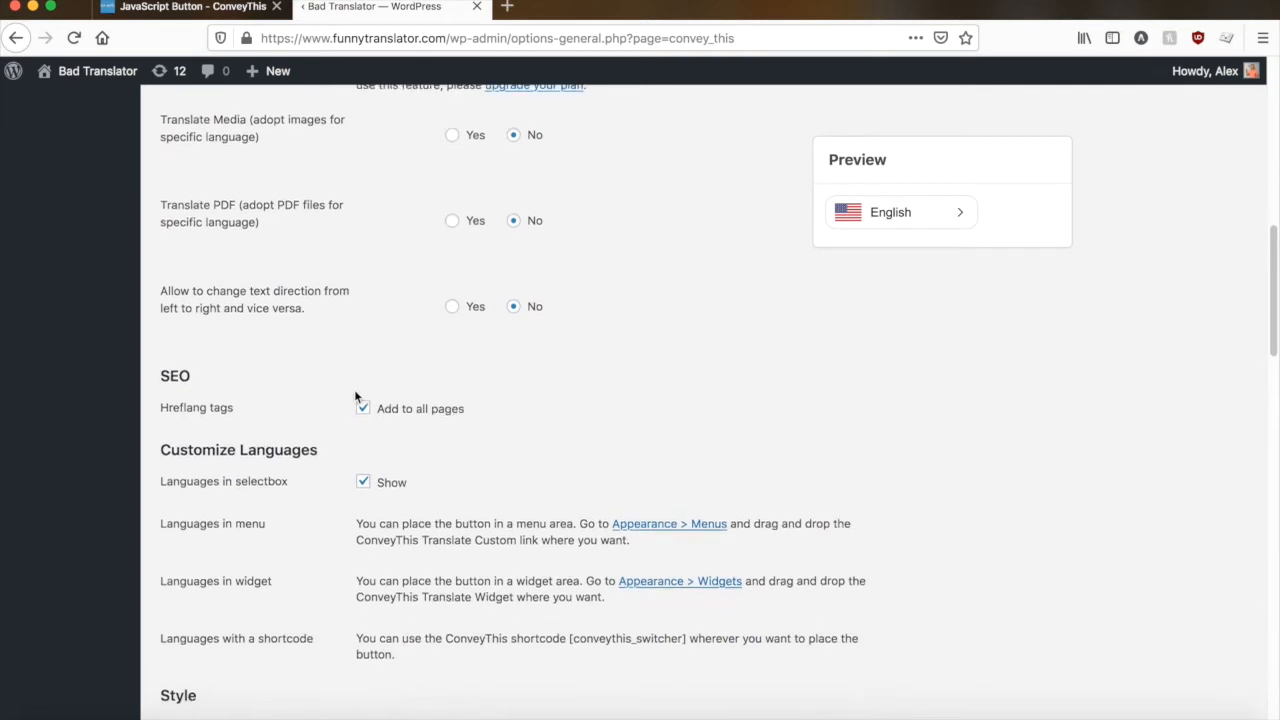
scroll(355, 396, down, 4)
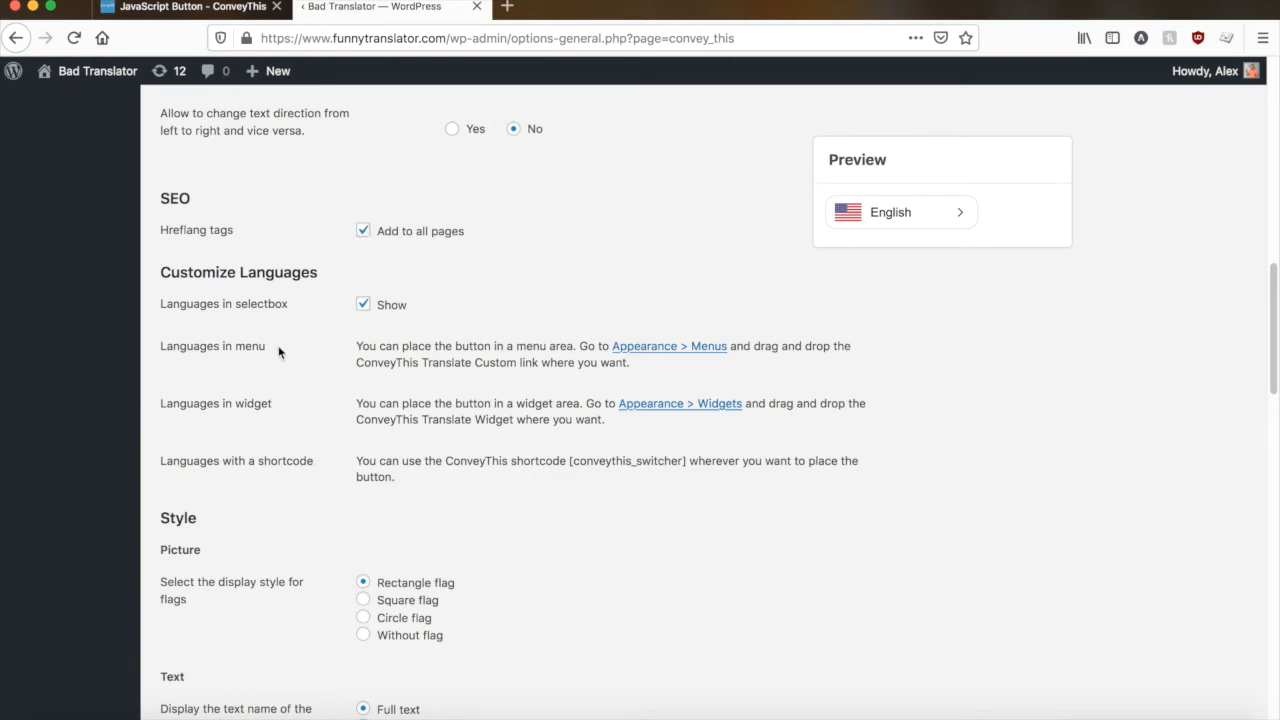
- Turn the display of languages in the selectbox back on under Customize Languages
scroll(293, 347, down, 1)
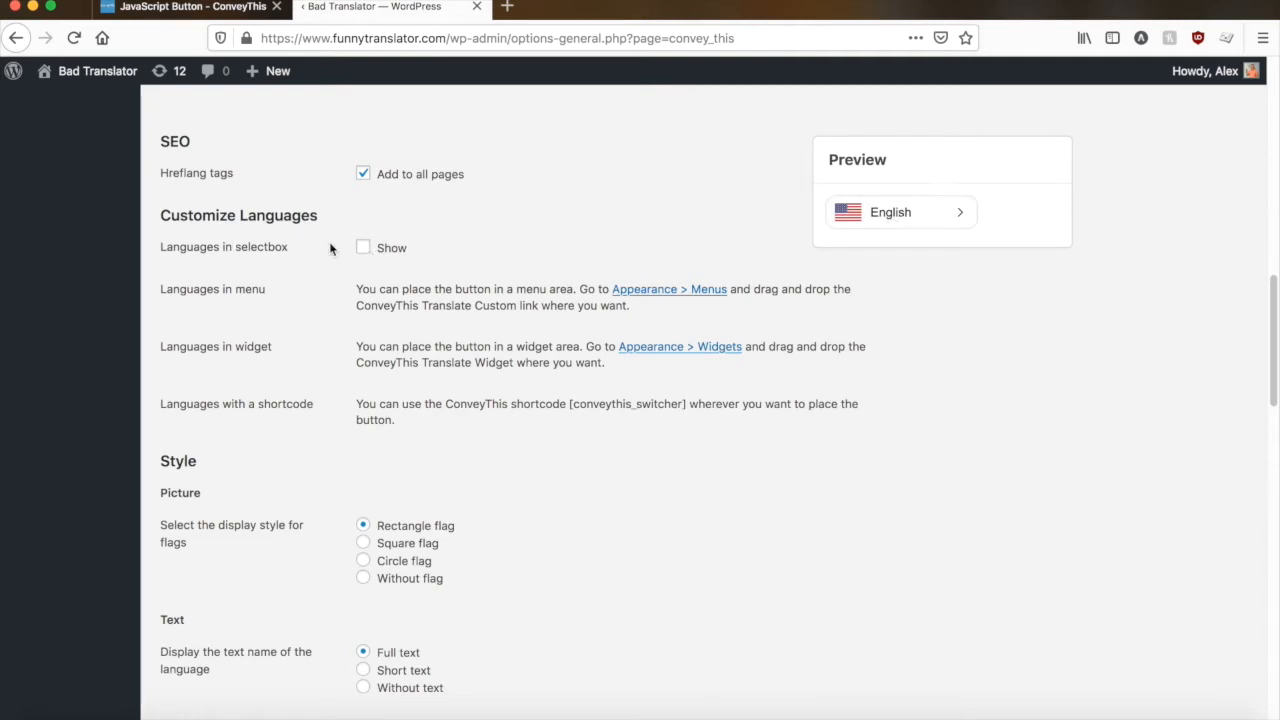
click(363, 248)
scroll(600, 350, down, 1)
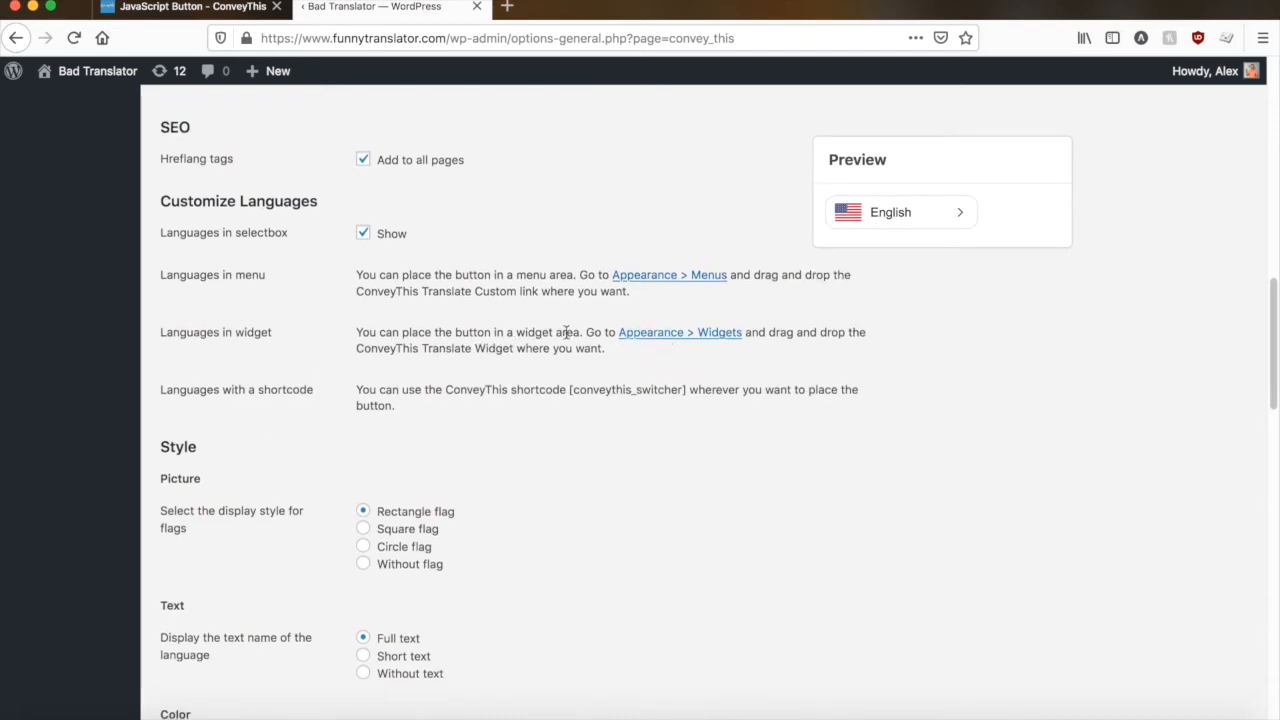
- Read the language button placement options, highlighting the [conveythis_switcher] shortcode
scroll(550, 345, down, 2)
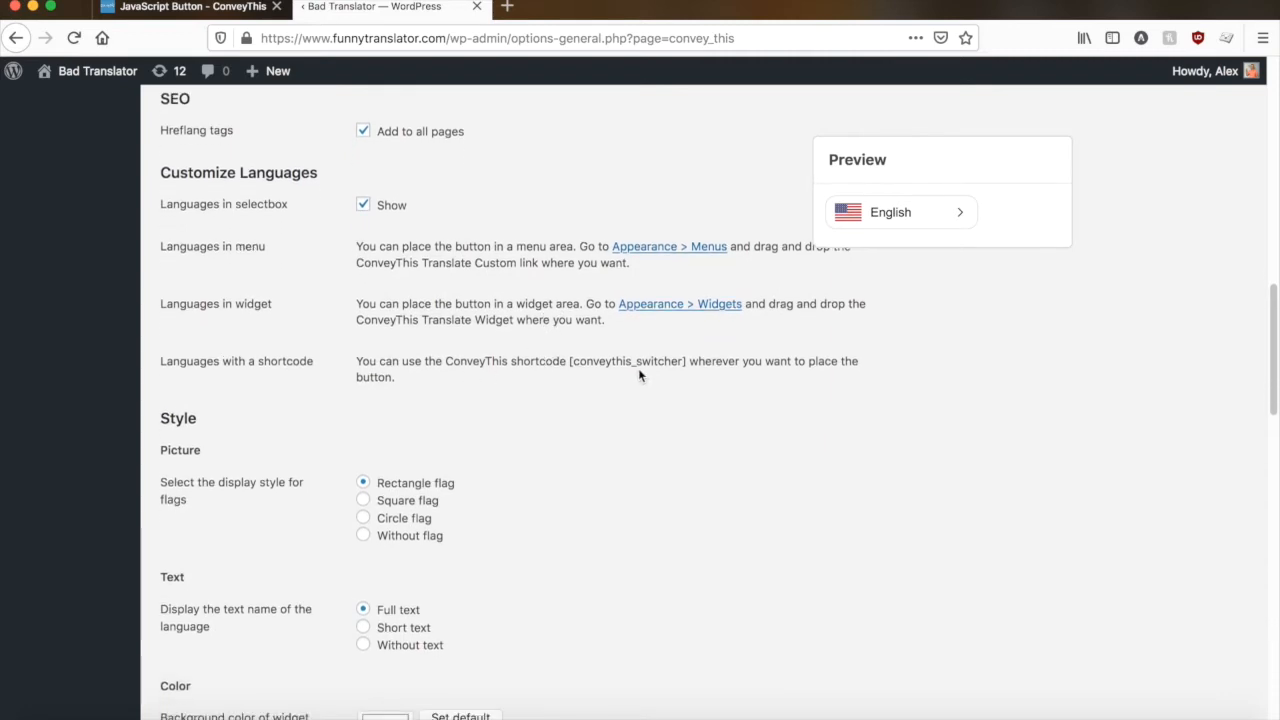
drag(571, 363, 685, 361)
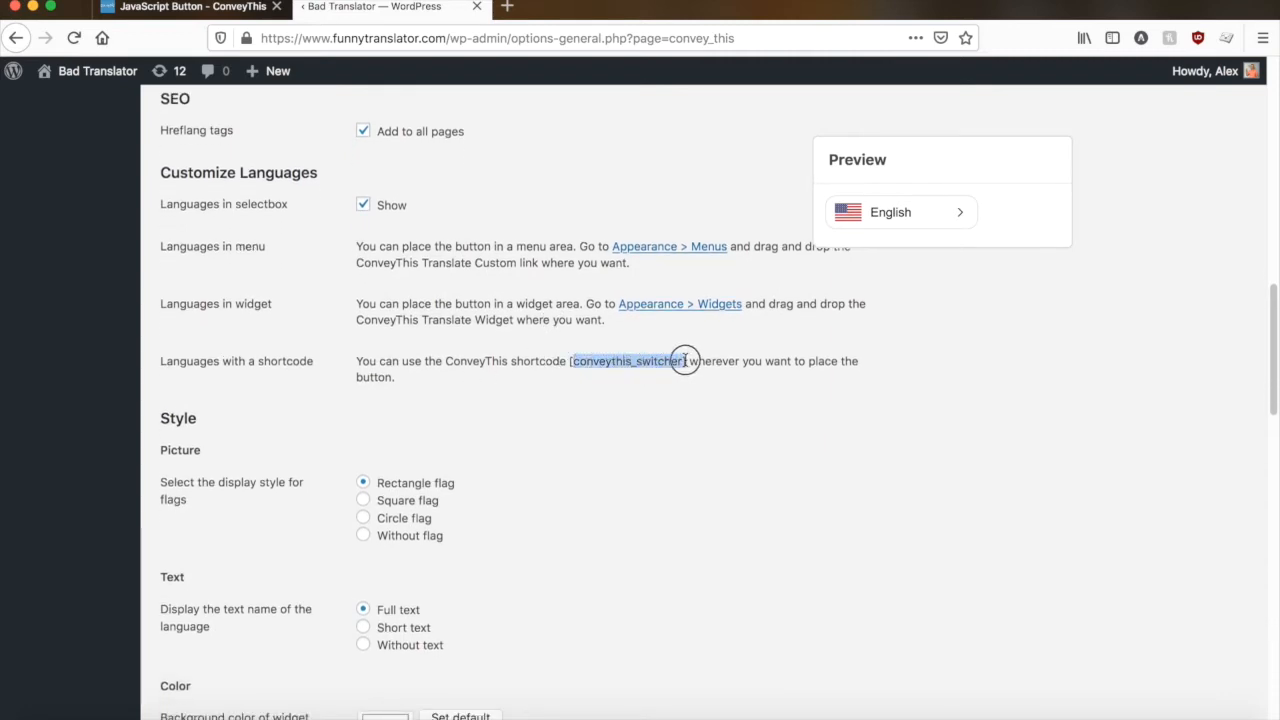
click(518, 356)
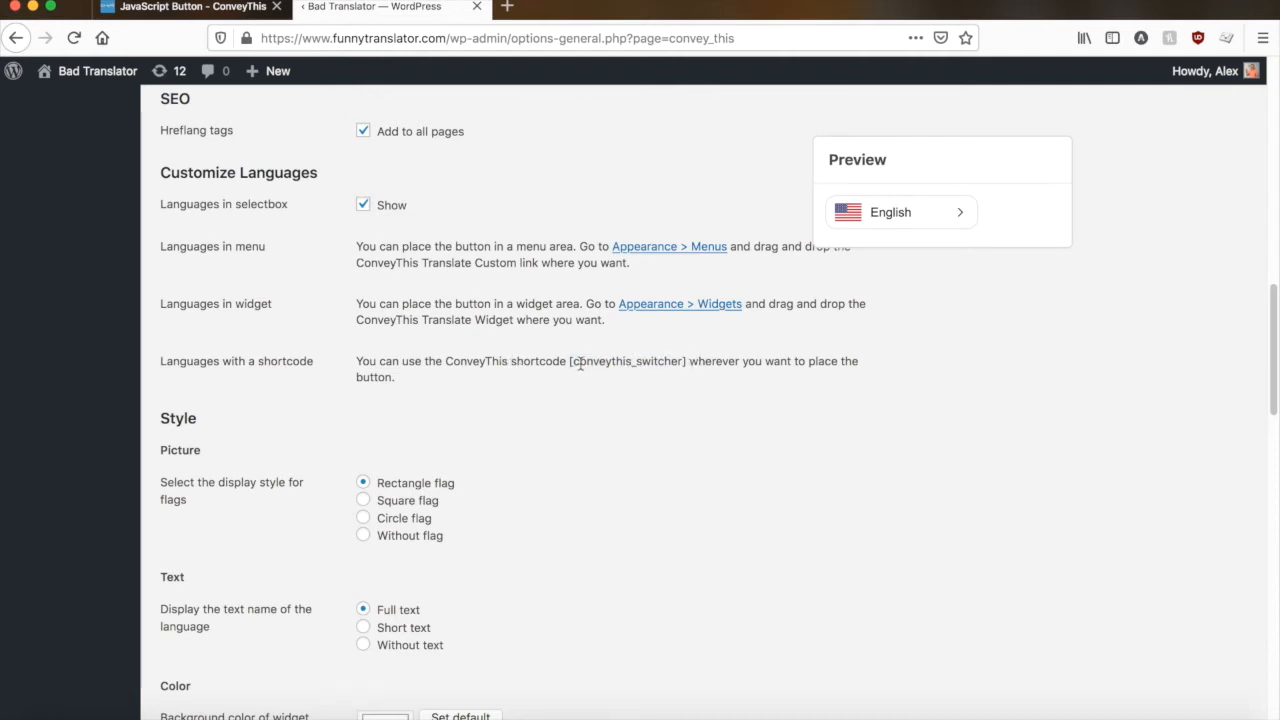
drag(570, 362, 681, 362)
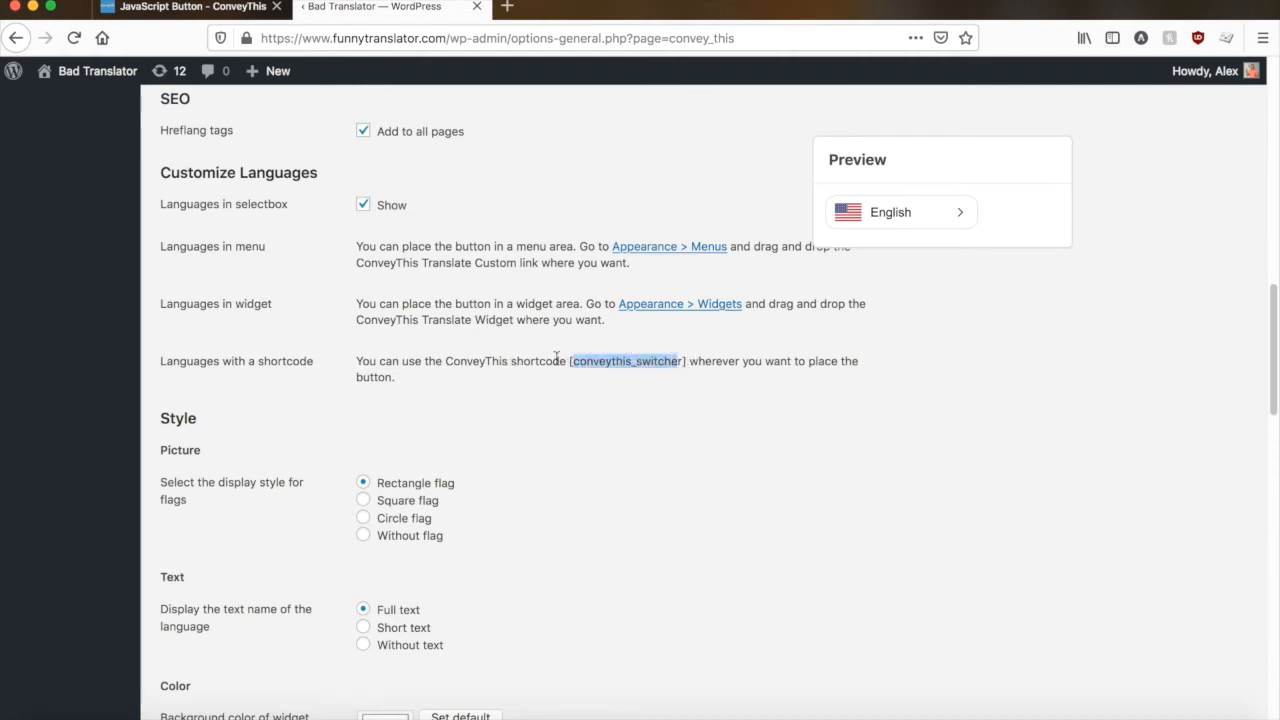
click(434, 356)
- Try the square and circle flag styles, set the flag display to Without flag and expand the language selector preview
scroll(435, 356, down, 2)
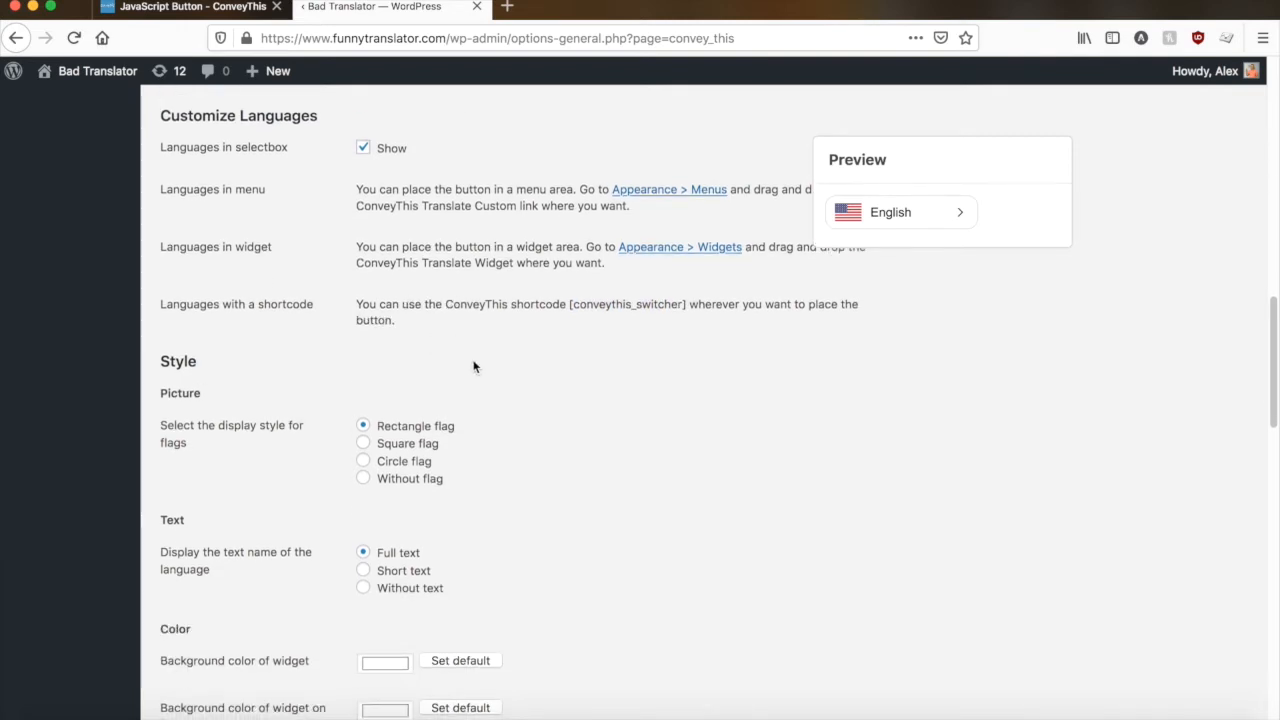
scroll(491, 440, down, 3)
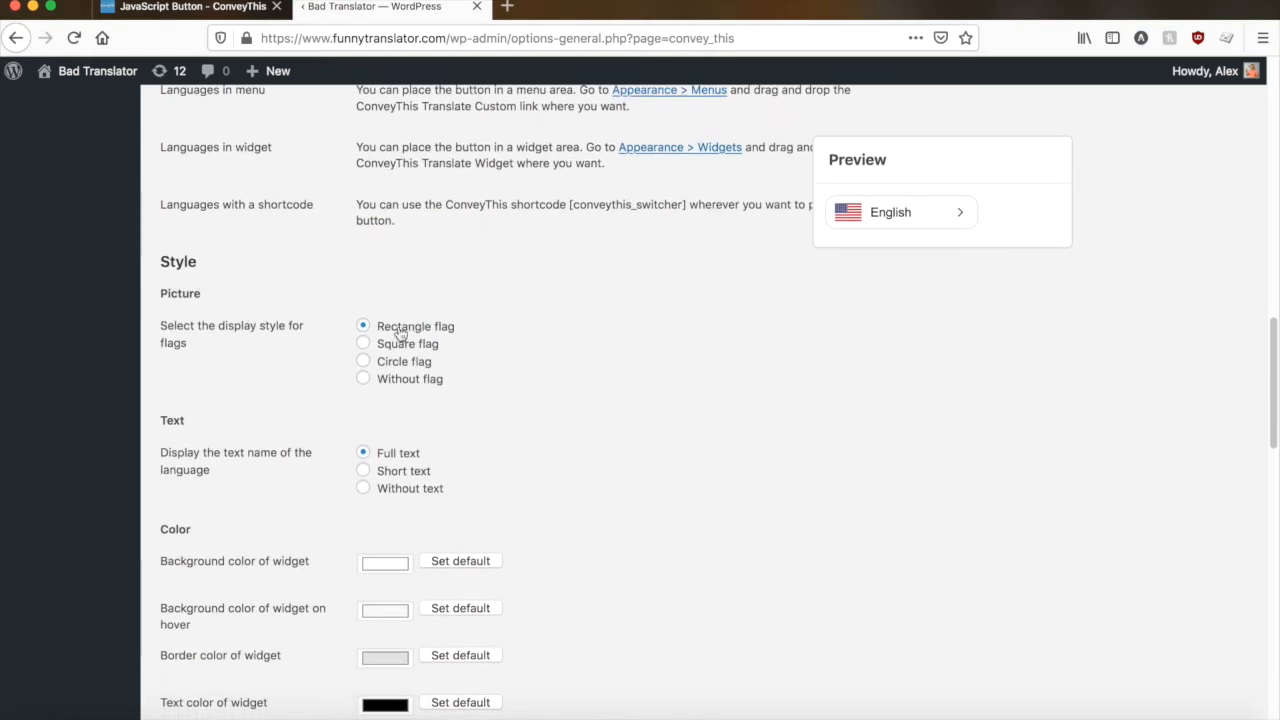
click(362, 345)
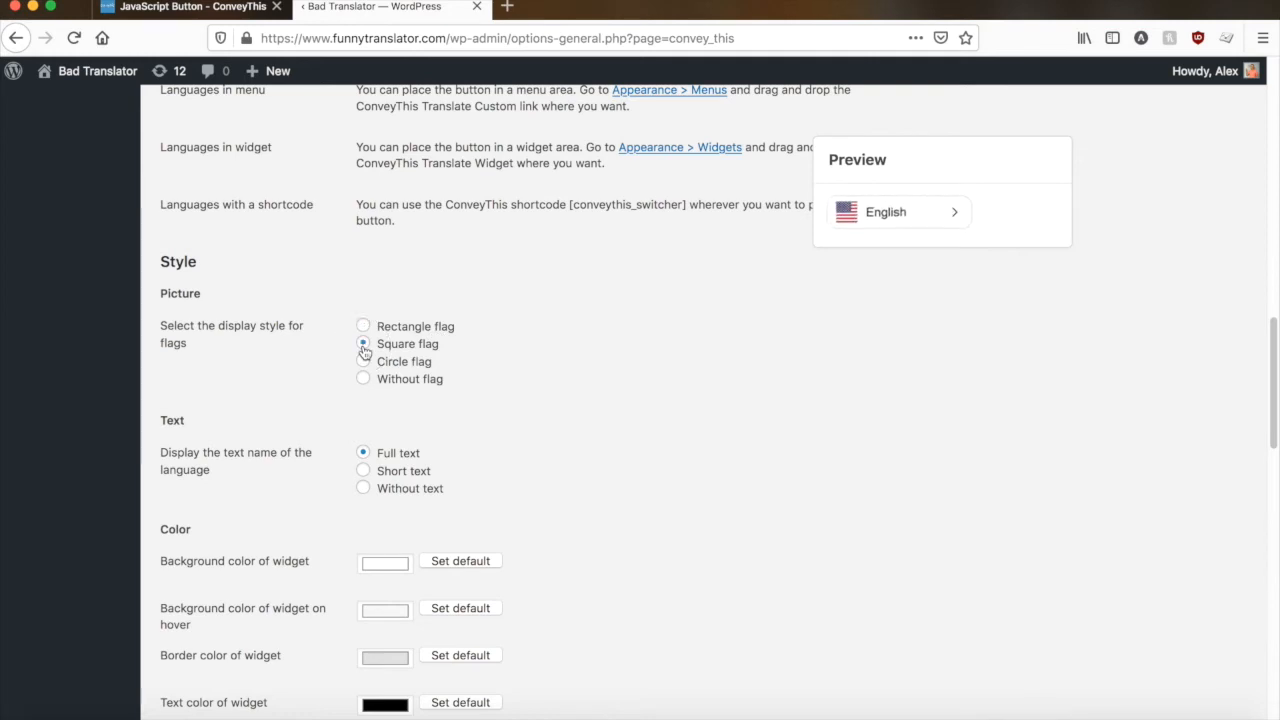
click(365, 362)
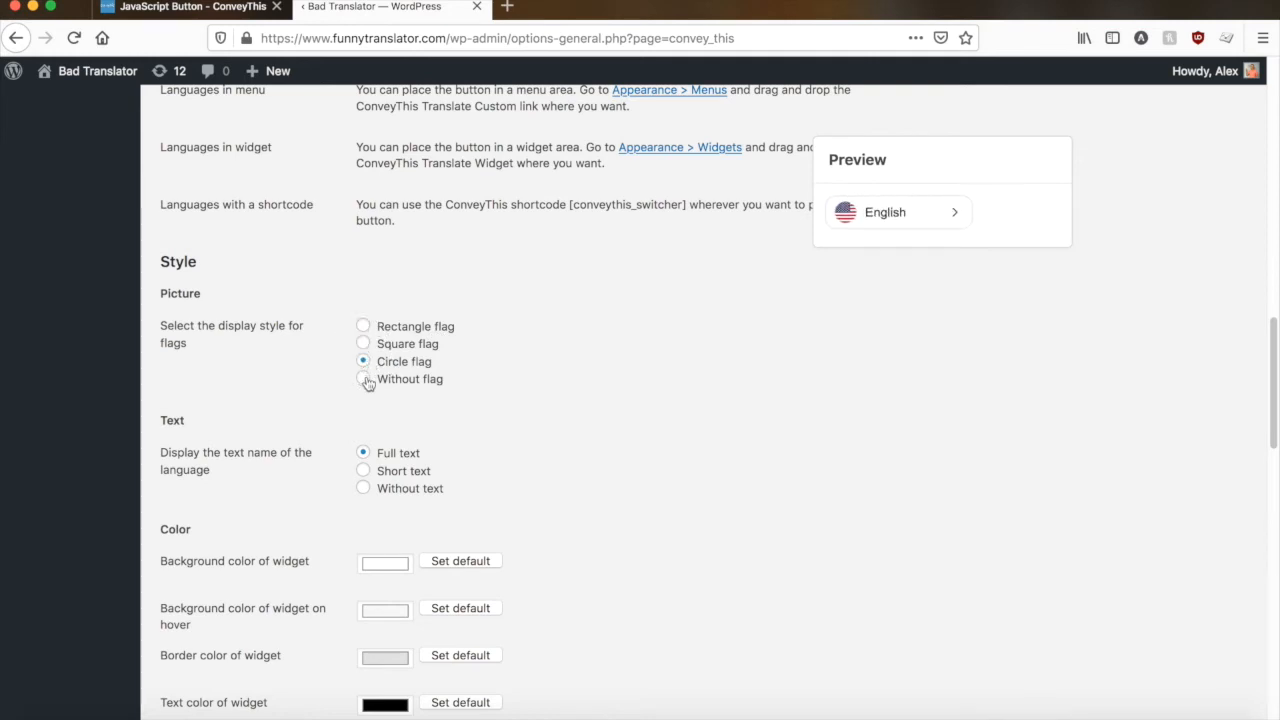
click(363, 379)
click(878, 213)
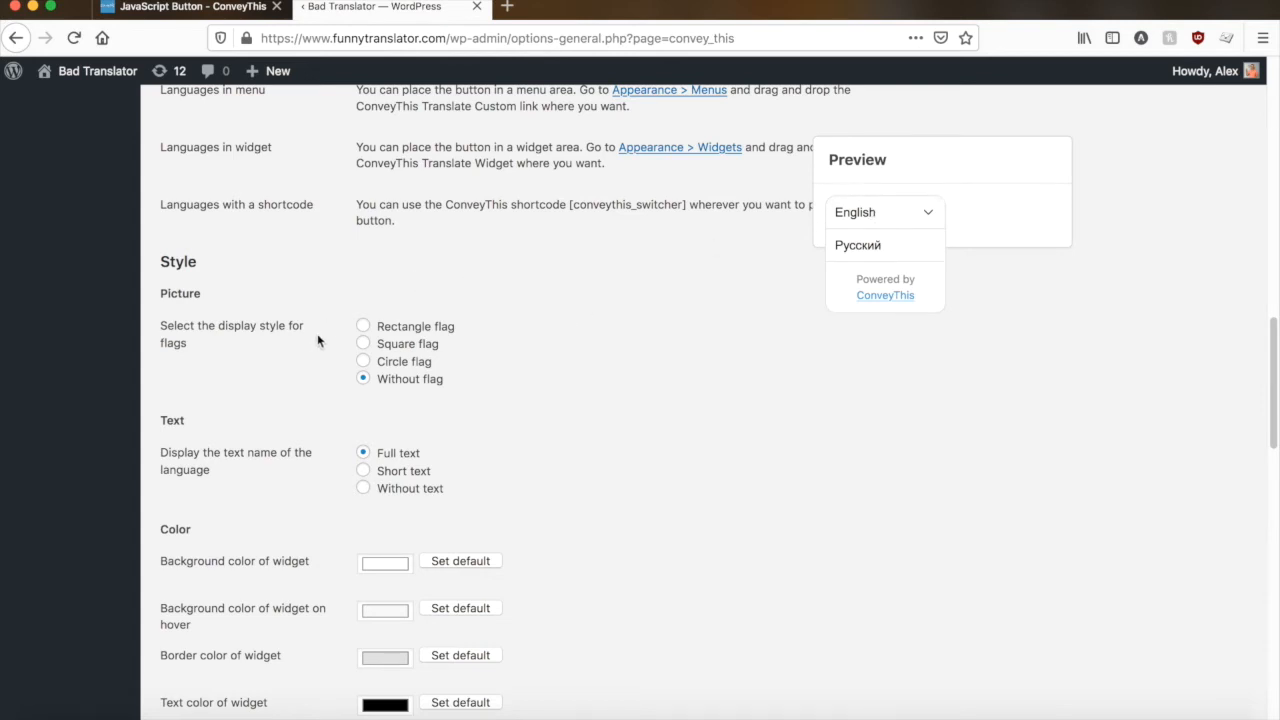
- Compare the Short text and Without text language names in the preview, settling on Short text
scroll(310, 350, down, 2)
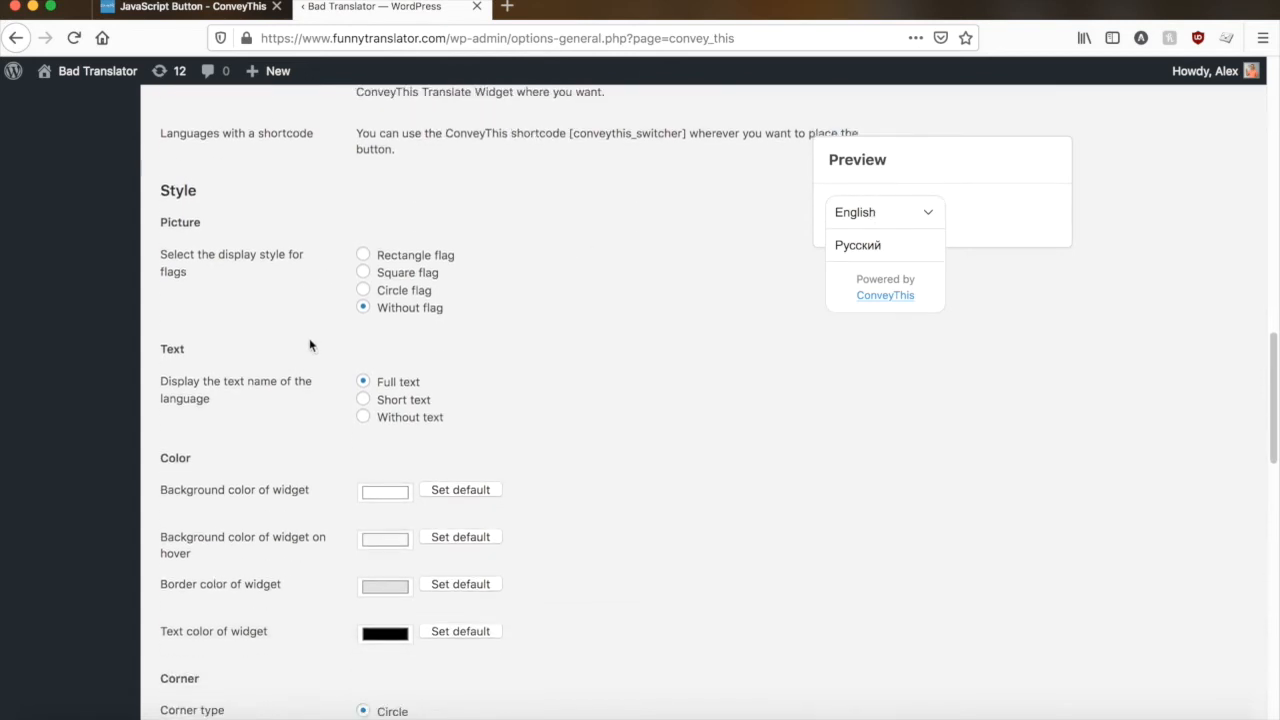
click(364, 400)
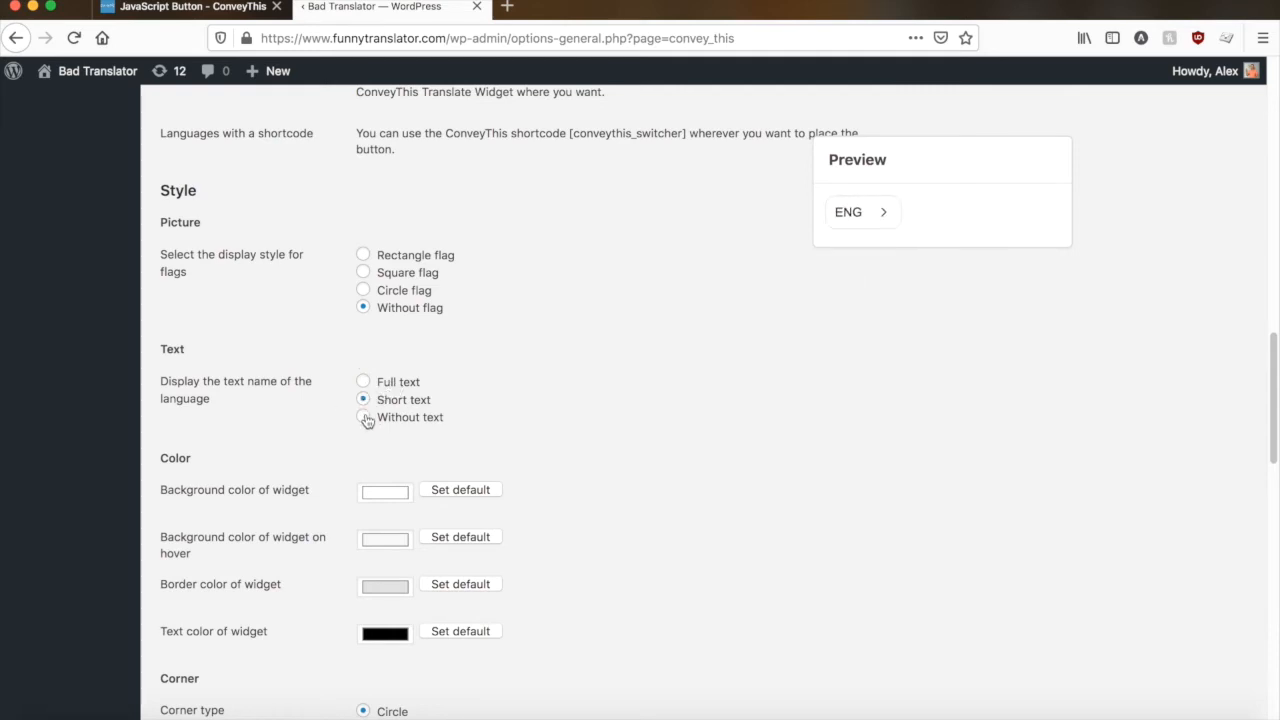
click(364, 418)
click(835, 217)
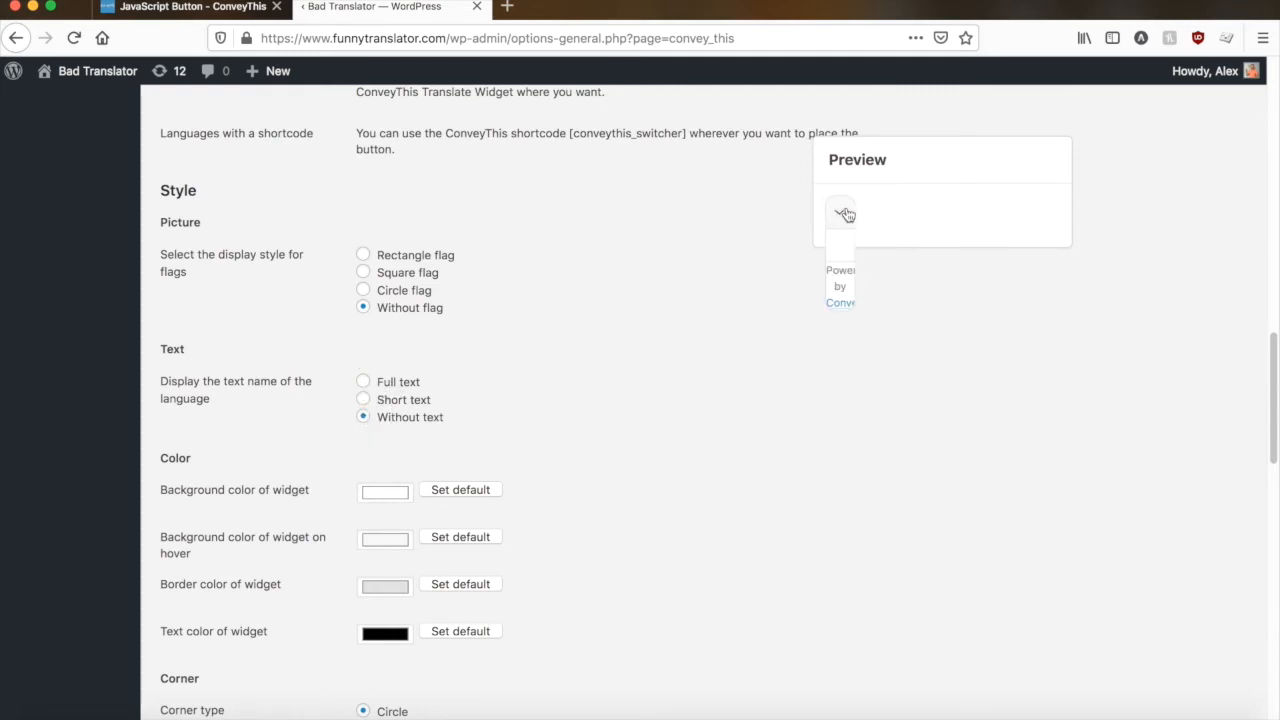
click(364, 400)
click(874, 220)
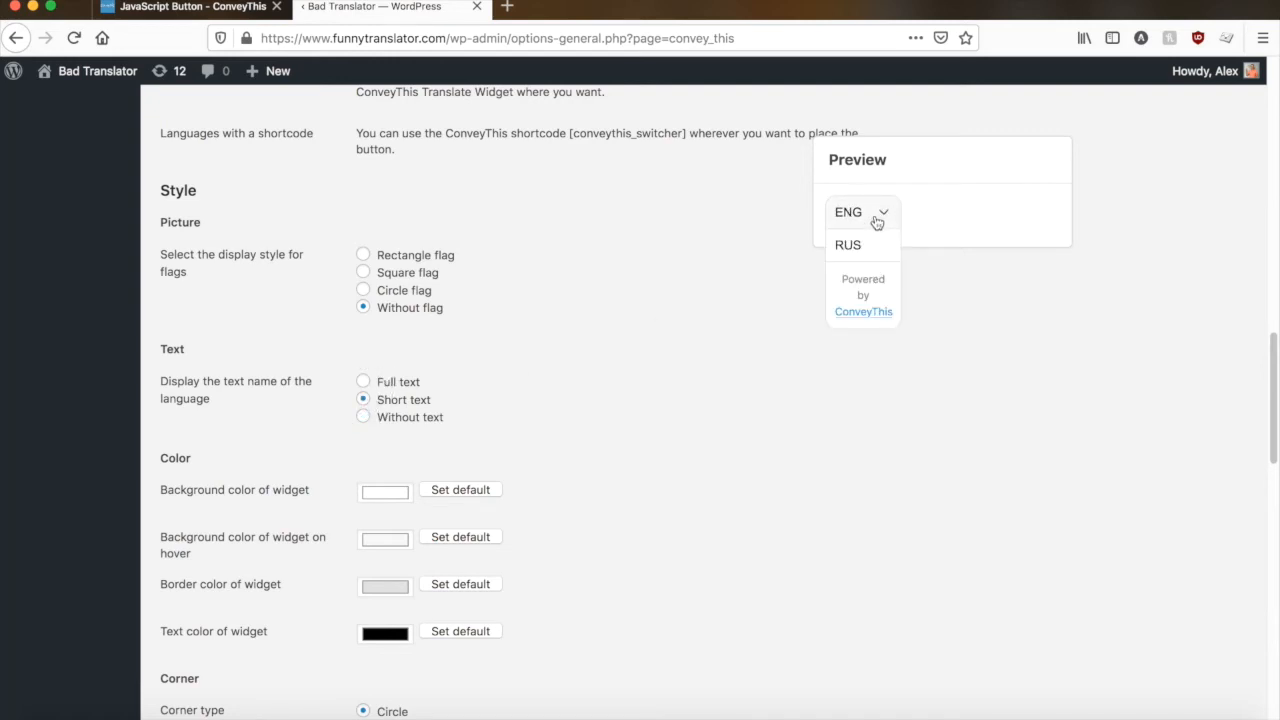
- Set the background color of the widget to red and expand the language selector preview
click(872, 216)
scroll(230, 398, down, 3)
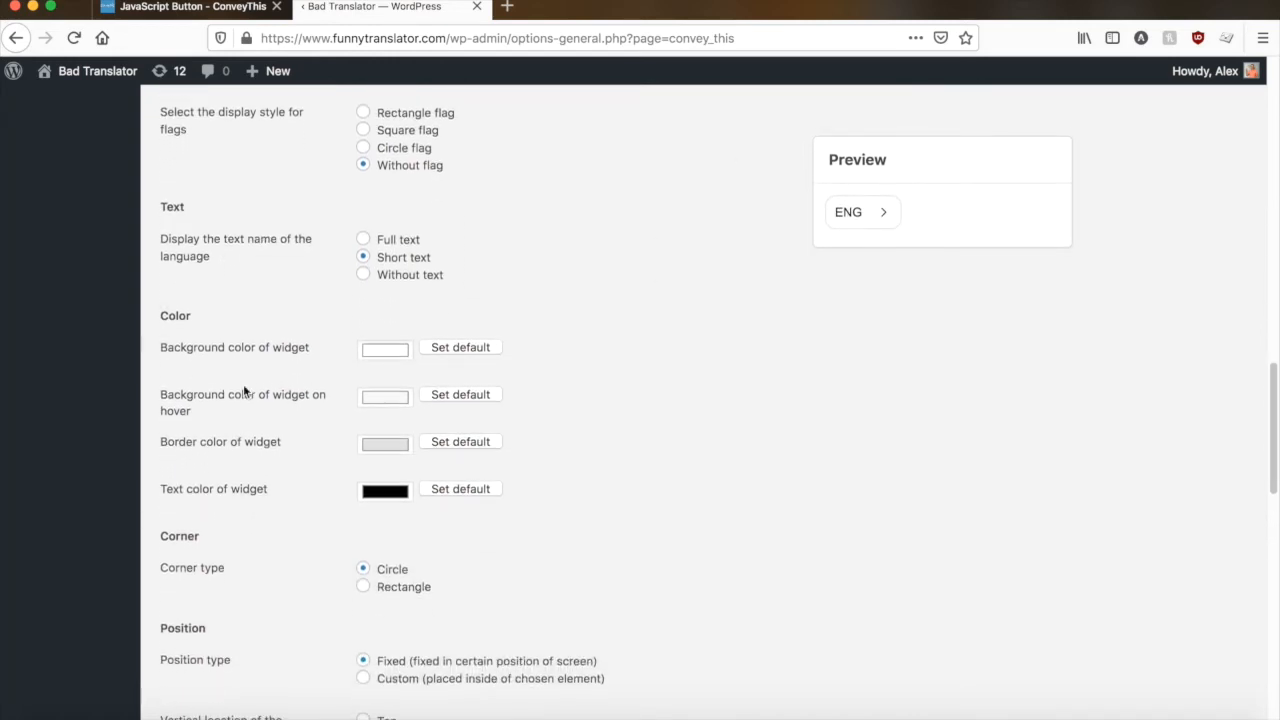
scroll(251, 315, down, 2)
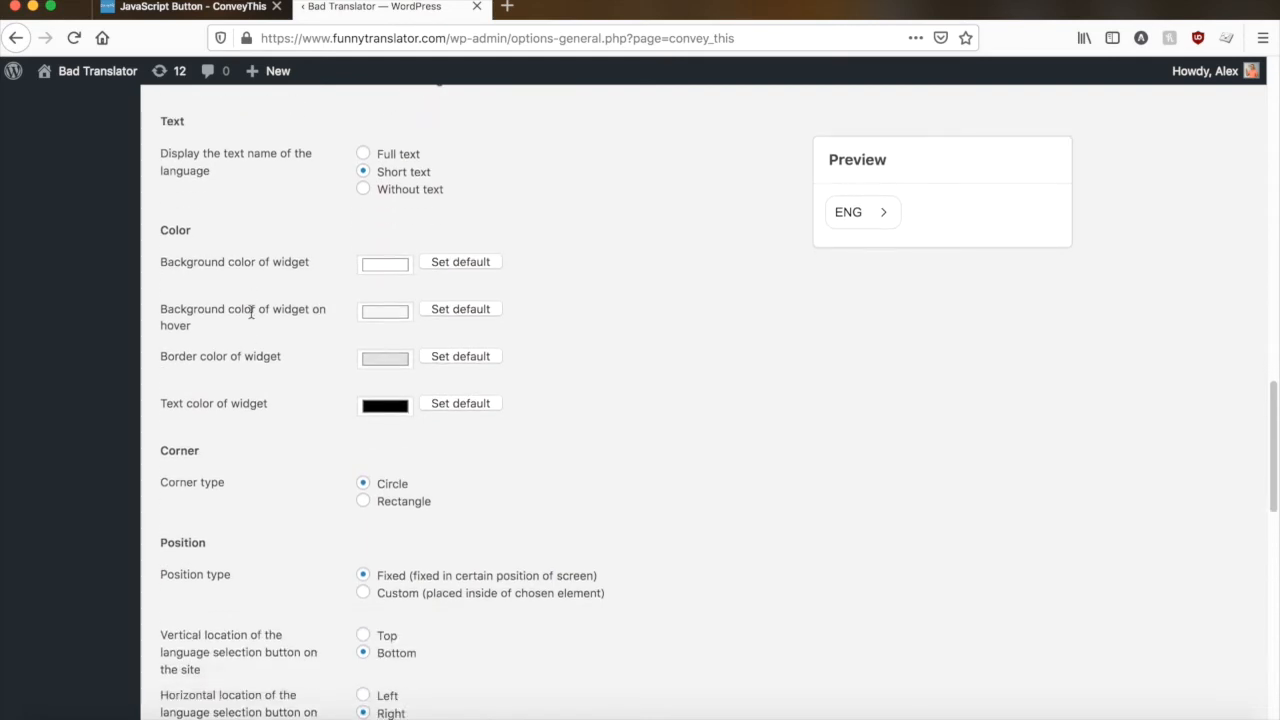
click(388, 264)
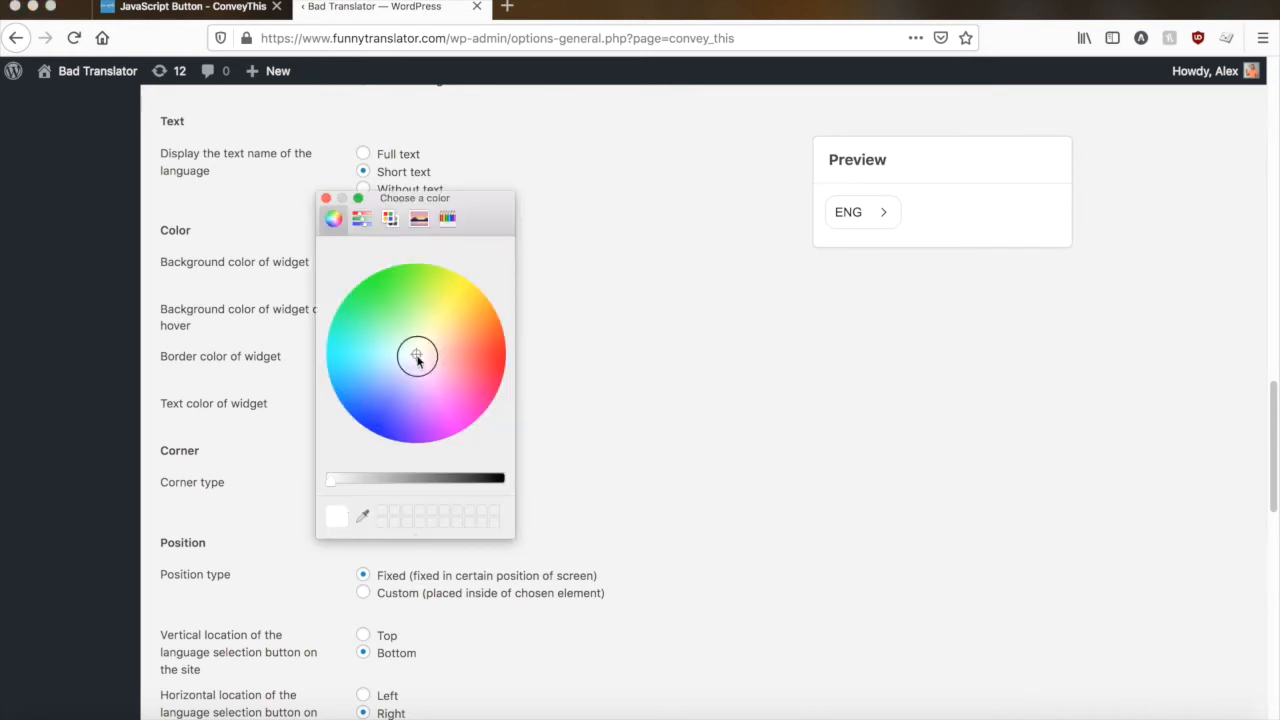
drag(417, 358, 495, 376)
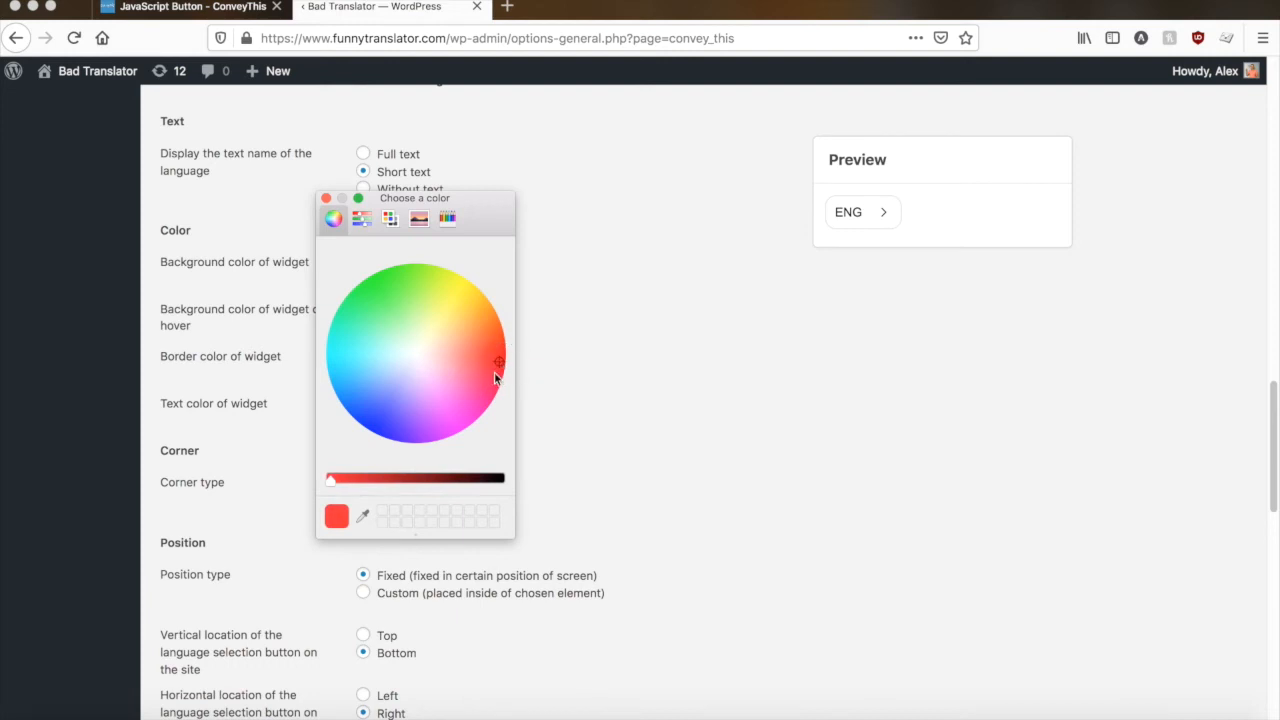
click(326, 199)
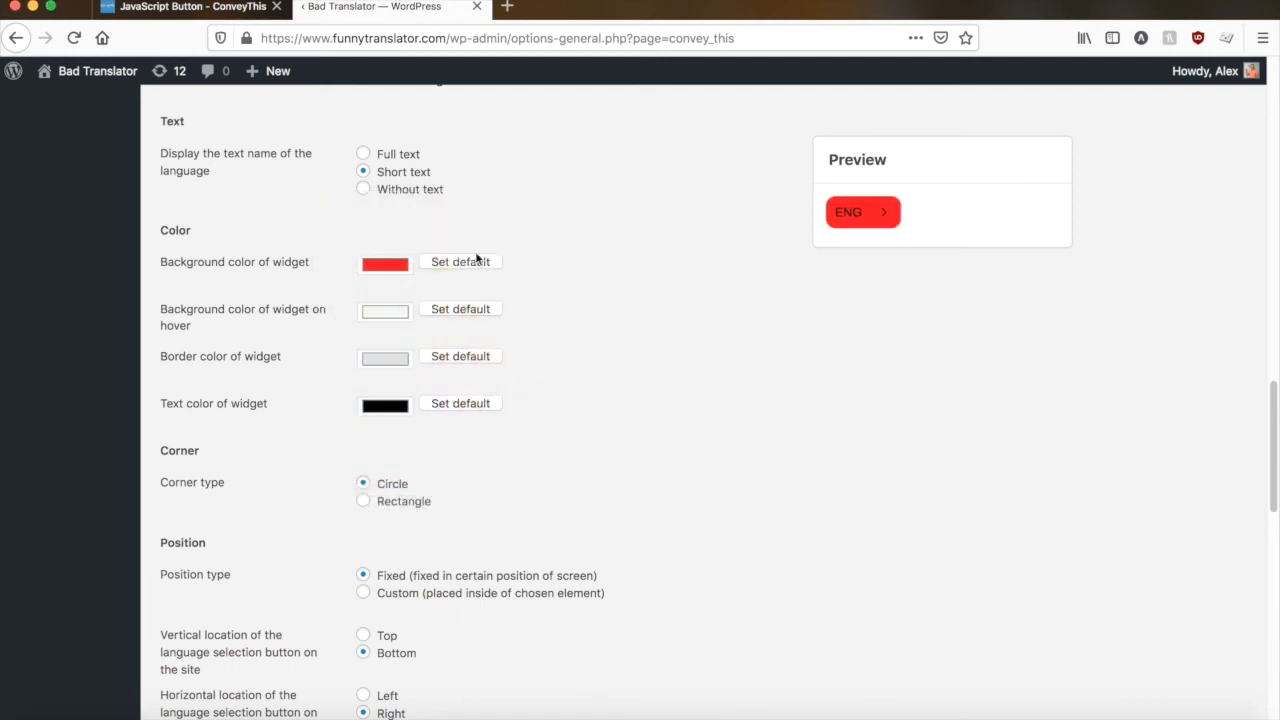
click(850, 215)
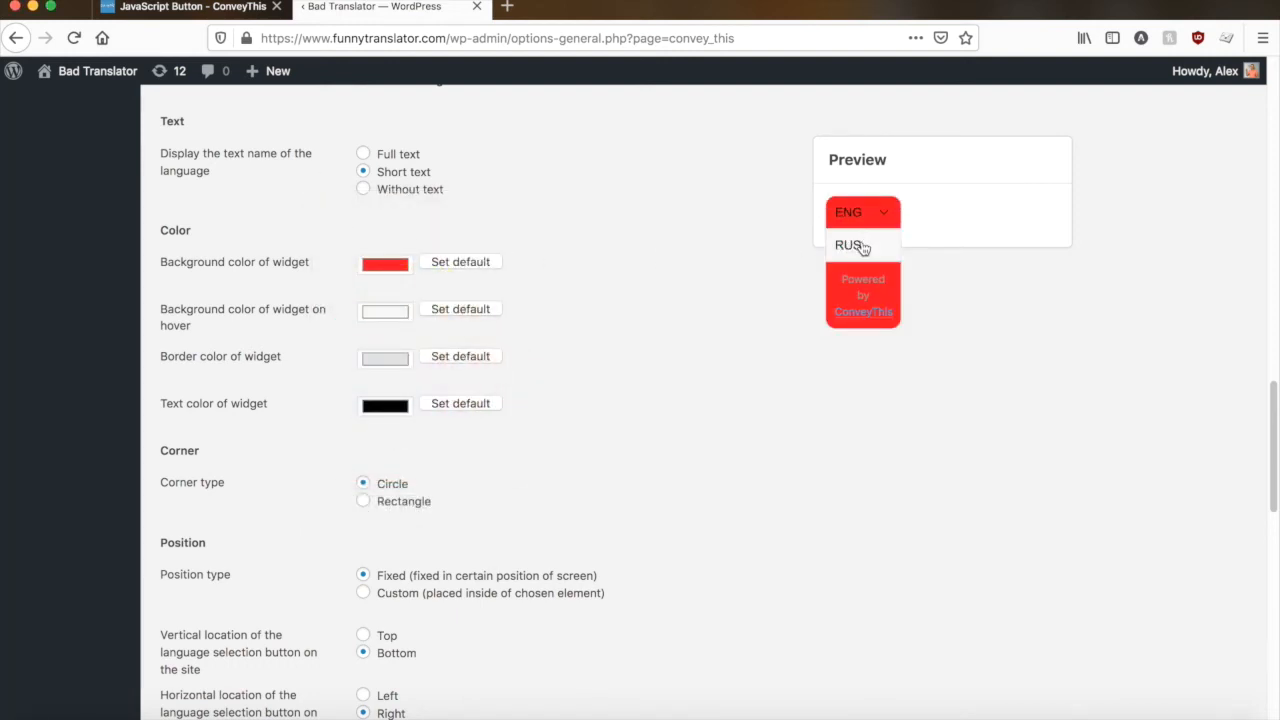
- Set the widget's background color on hover to green and check it in the language selector preview
click(393, 311)
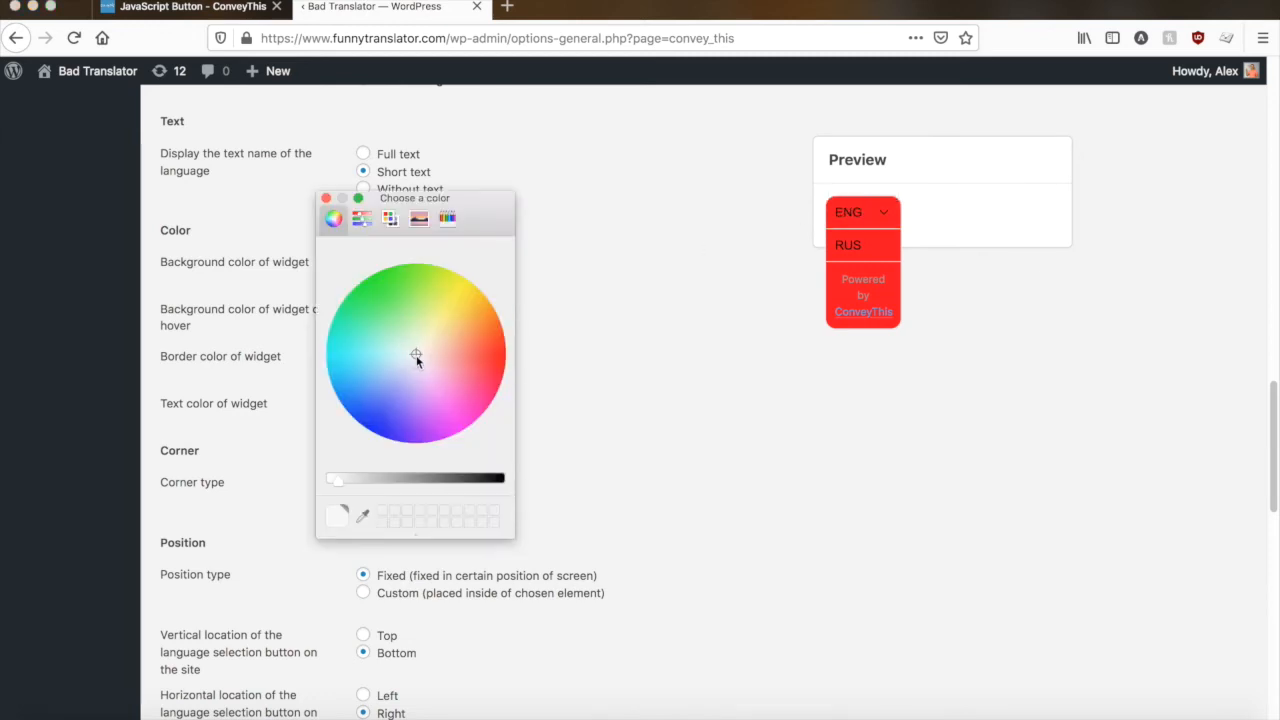
drag(416, 354, 379, 285)
click(327, 199)
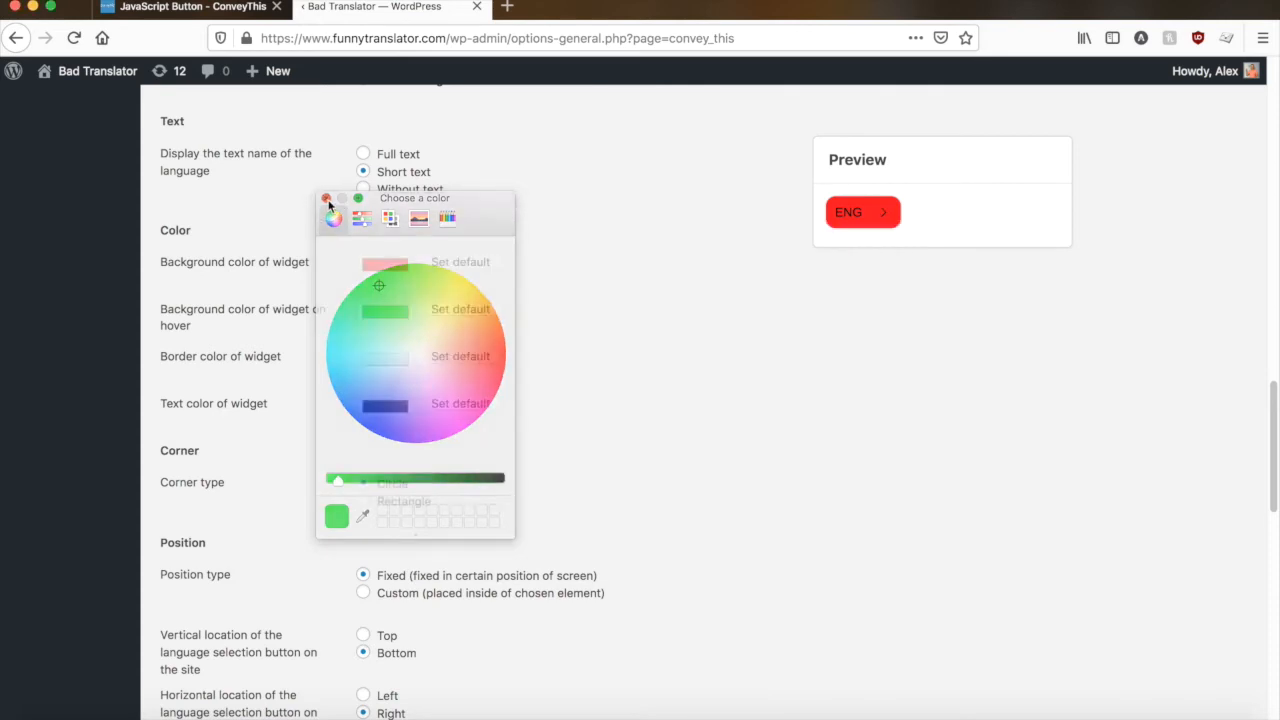
click(863, 221)
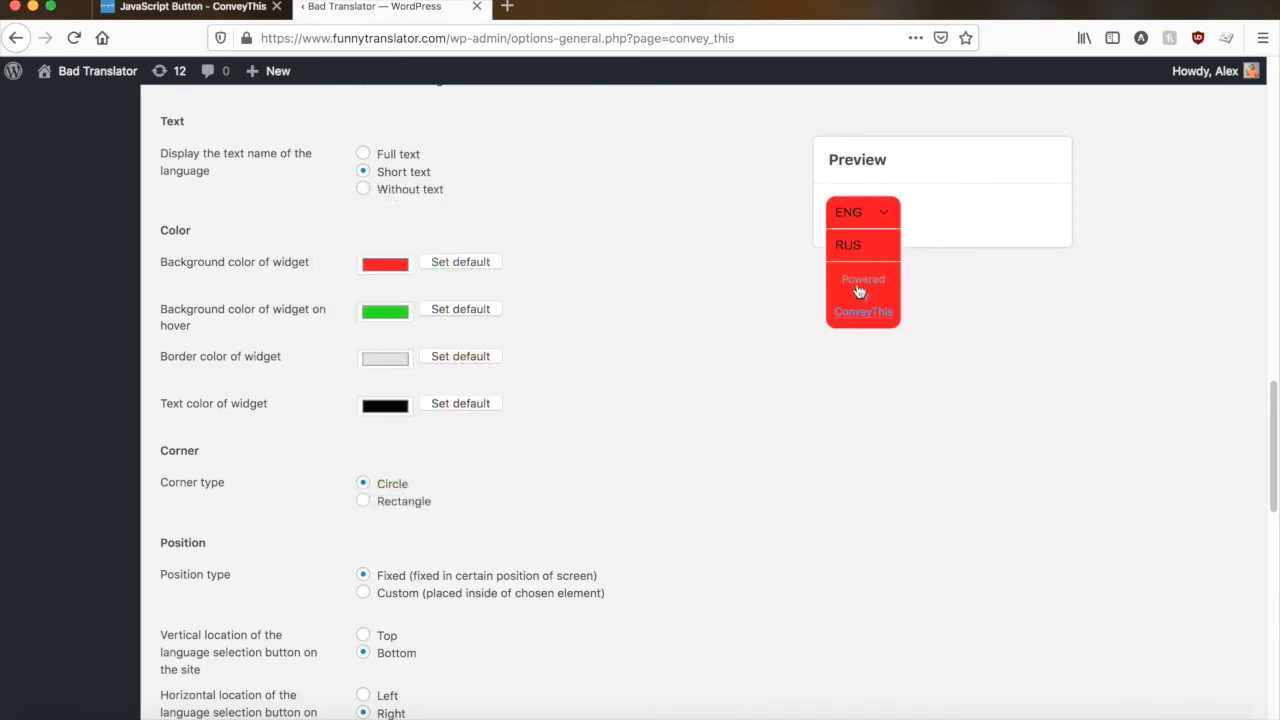
- Set the border color of the widget to blue and expand the language selector preview
click(380, 360)
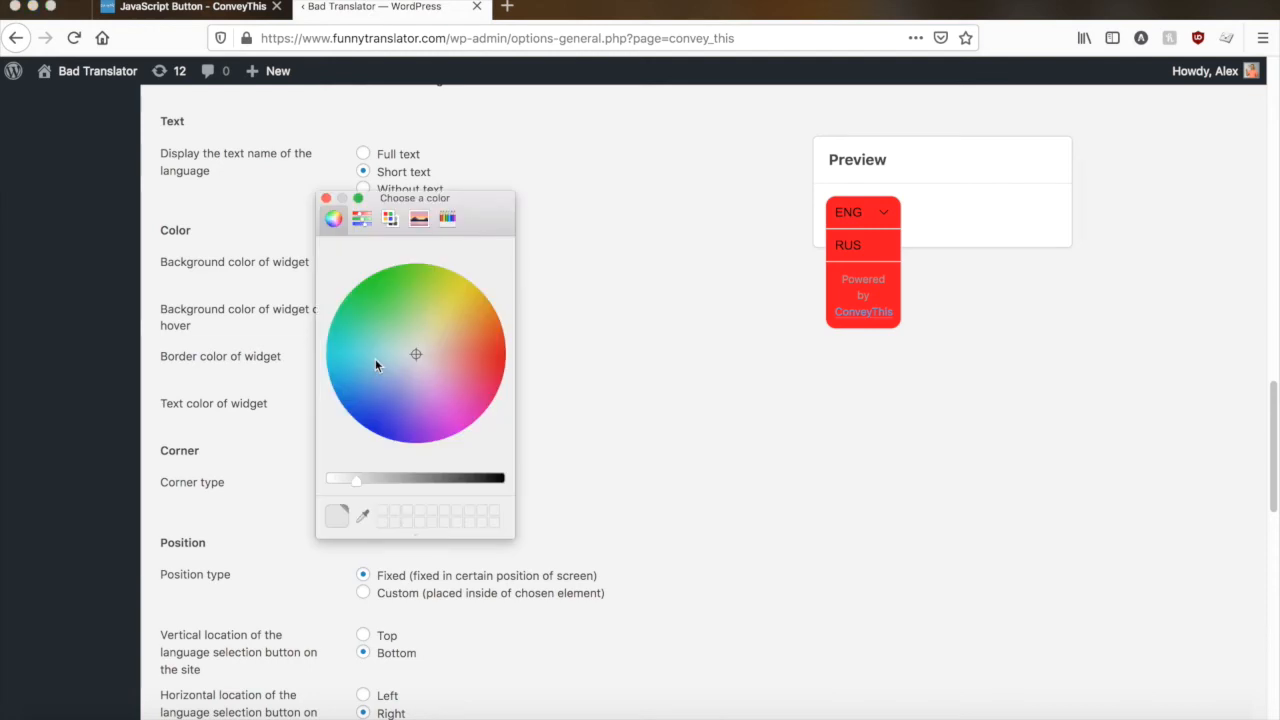
drag(417, 355, 374, 394)
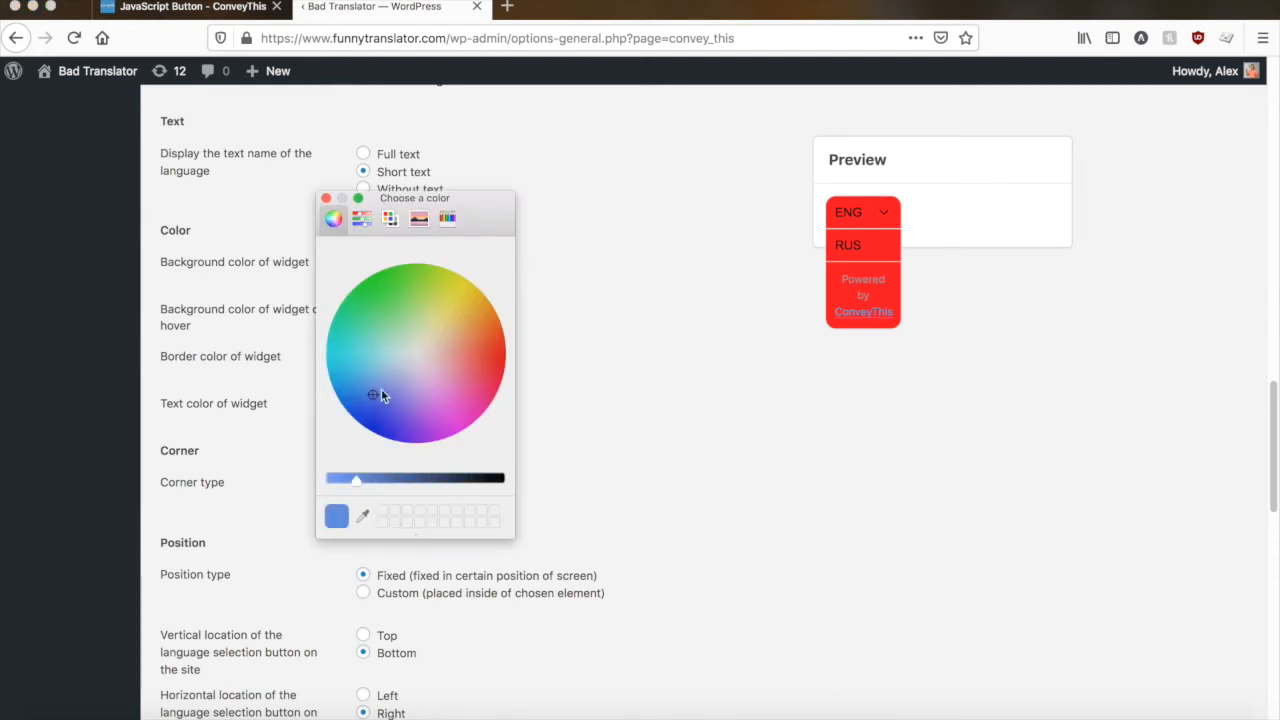
click(326, 199)
click(872, 218)
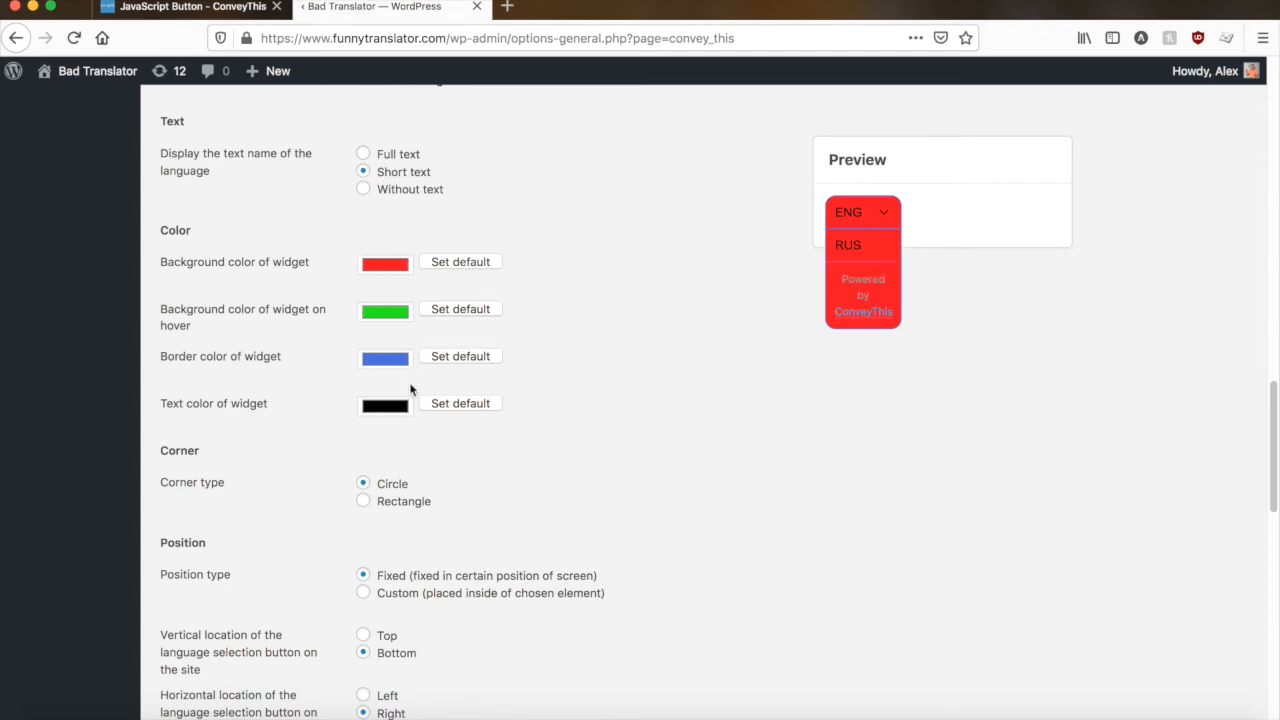
- Set the text color of the widget to yellow using the pencil color swatches
click(380, 410)
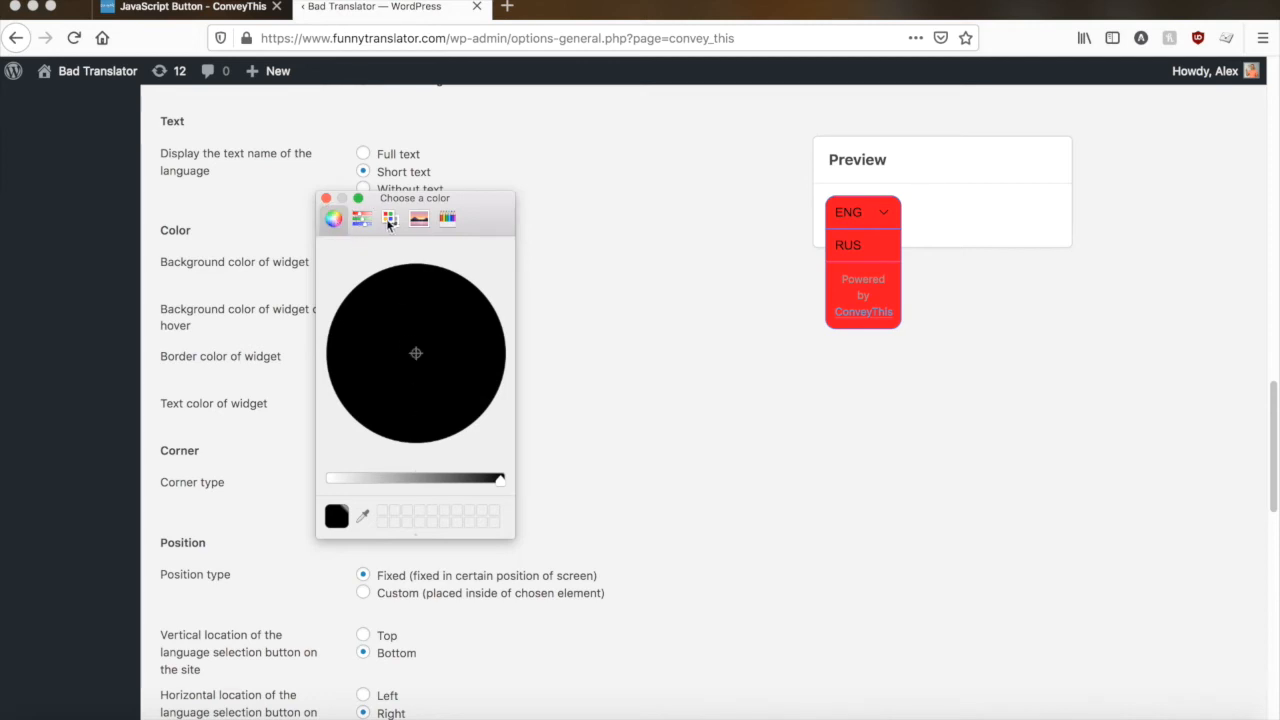
click(446, 218)
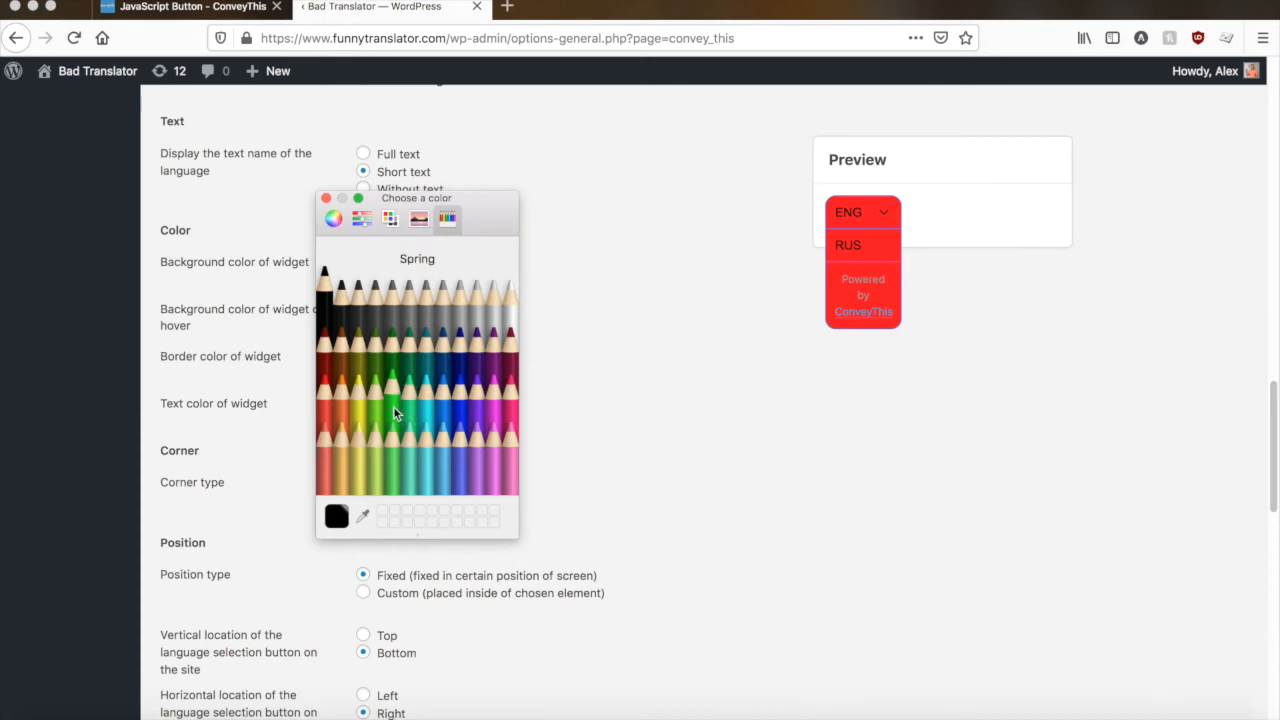
click(364, 411)
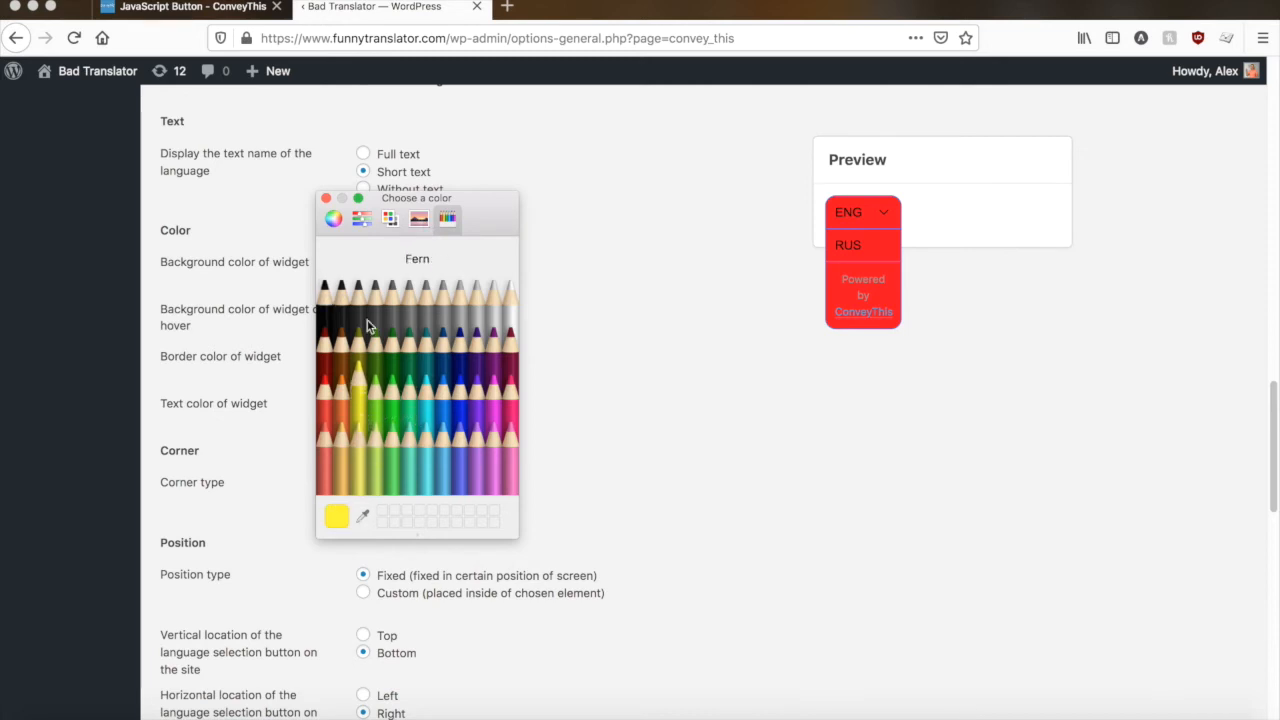
click(325, 198)
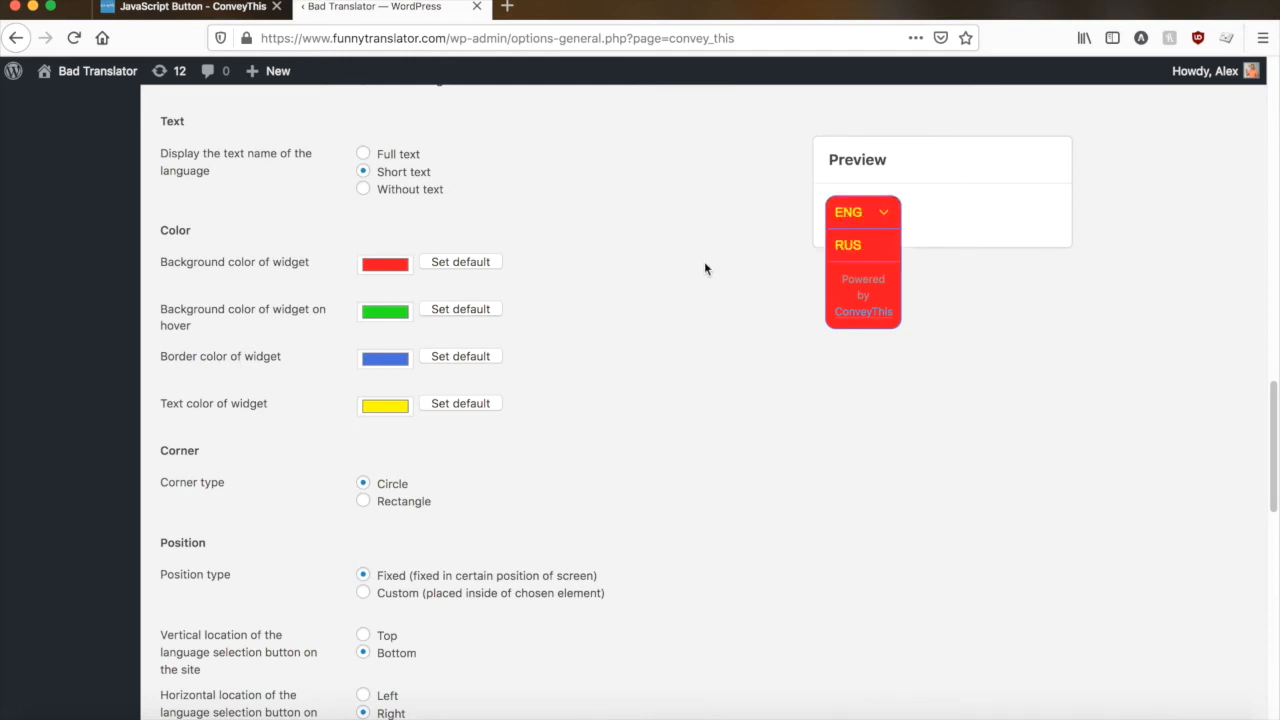
- Try the Rectangle corner type, check it in the expanded preview and return the corner type to Circle
scroll(705, 268, down, 3)
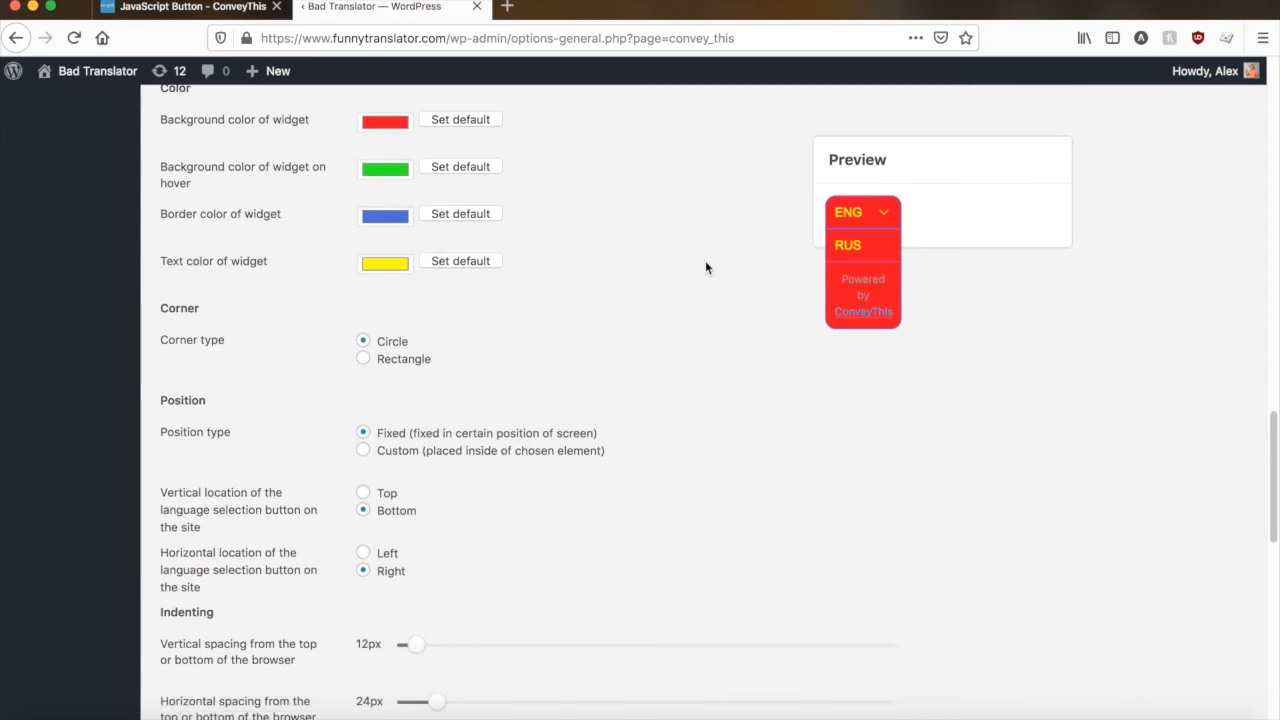
scroll(705, 267, down, 1)
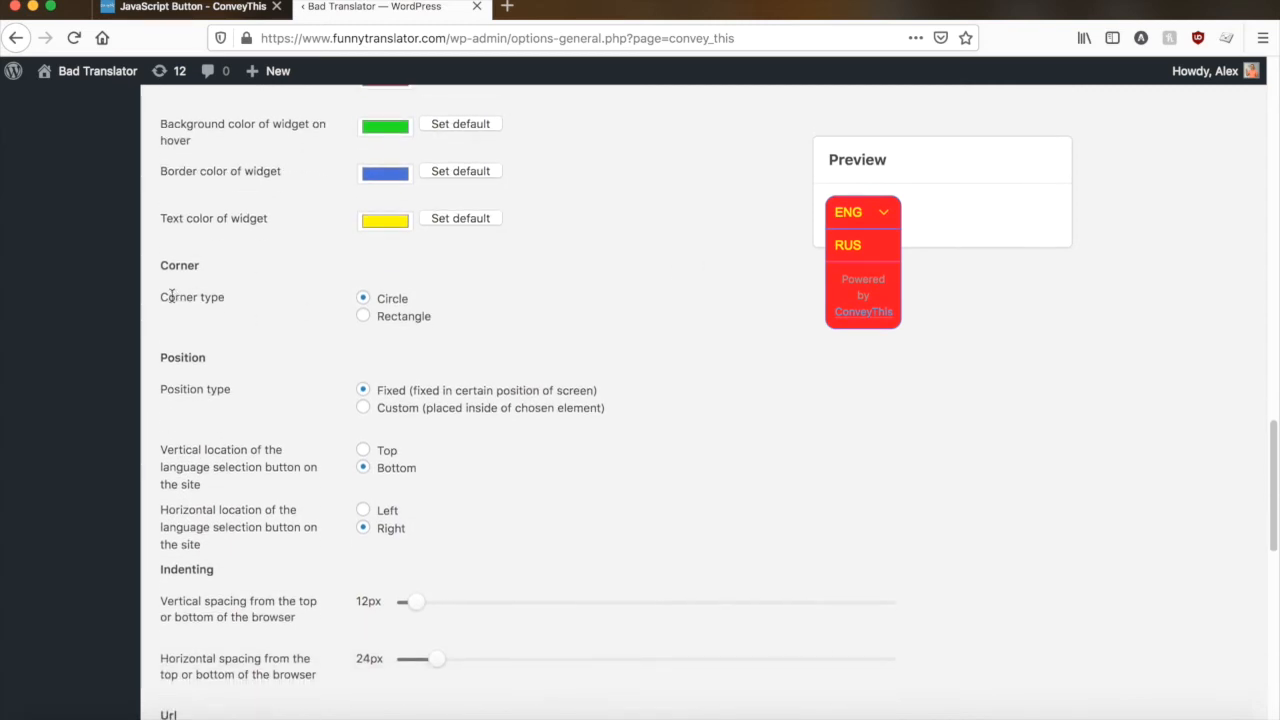
click(365, 318)
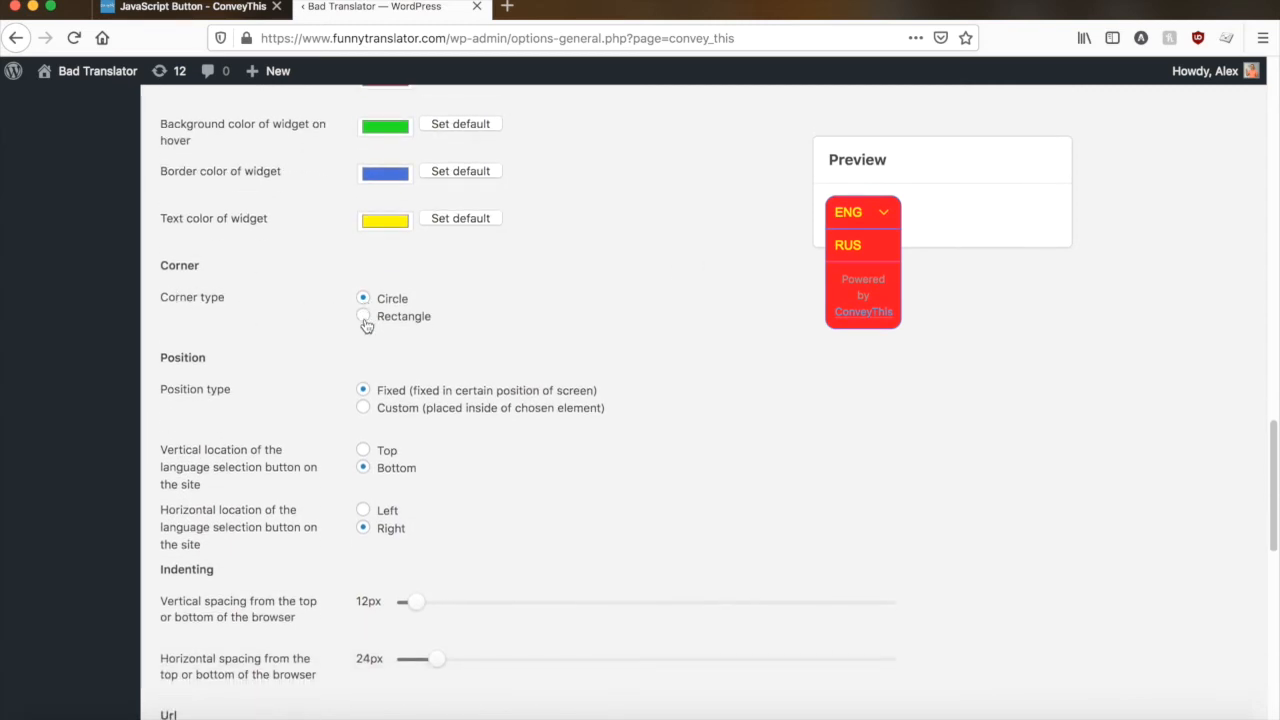
click(866, 212)
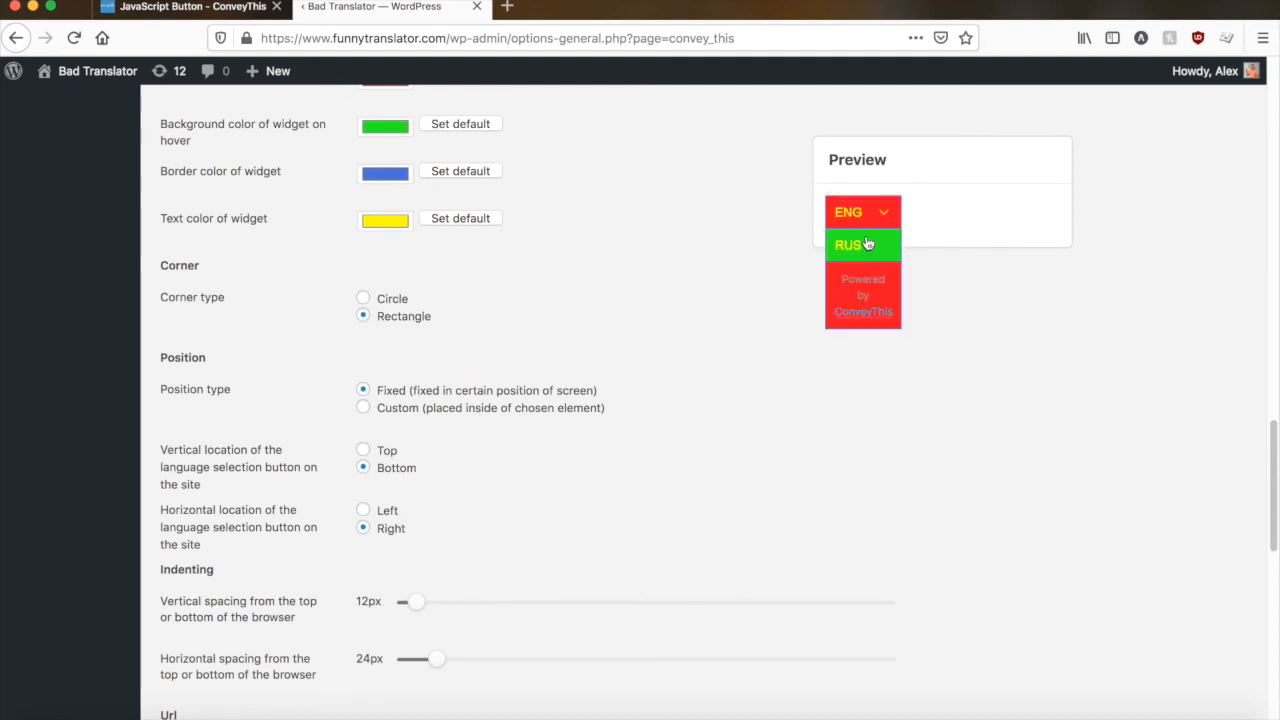
click(377, 301)
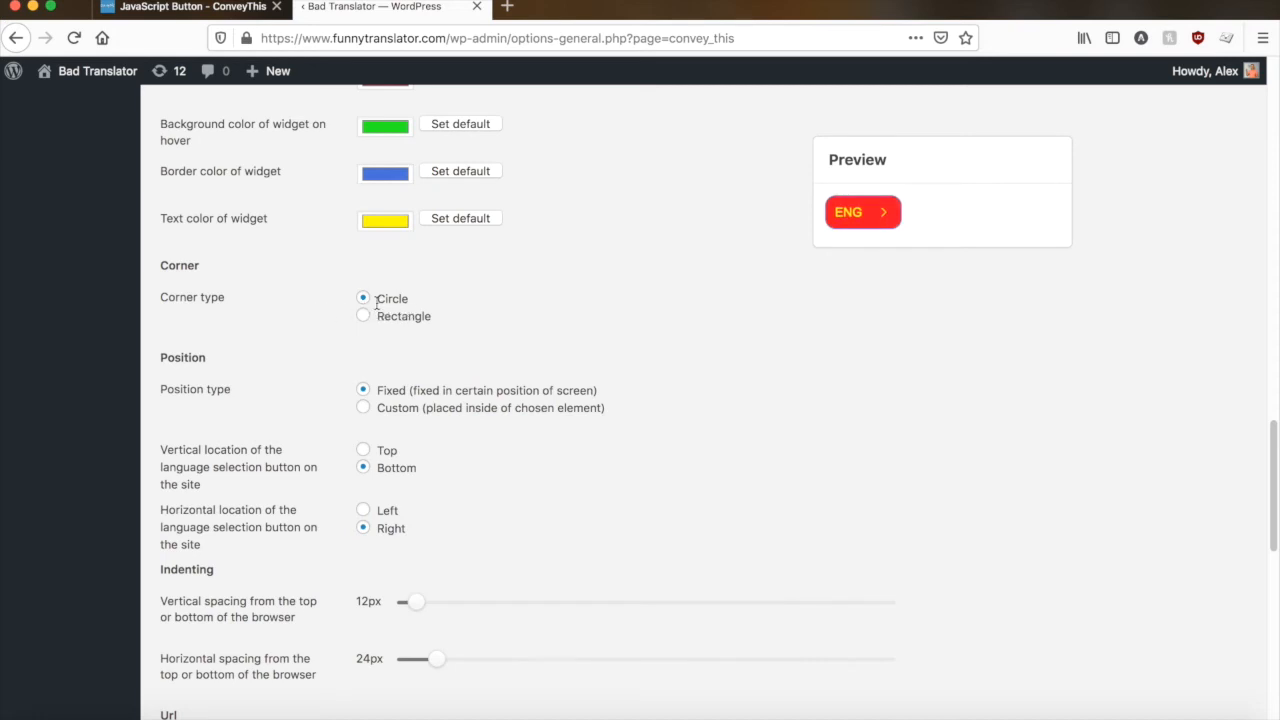
- Try the Custom position type, inspect its element id setting and return the position type to Fixed
scroll(300, 309, down, 2)
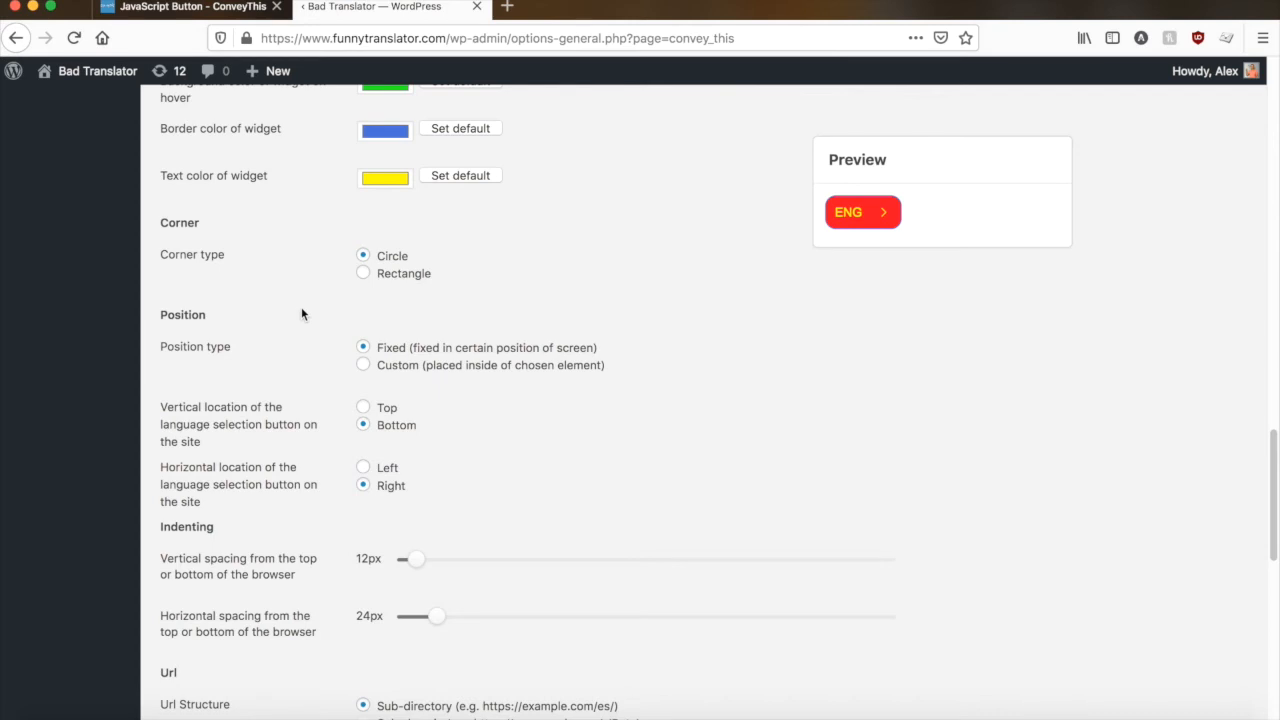
scroll(300, 312, down, 1)
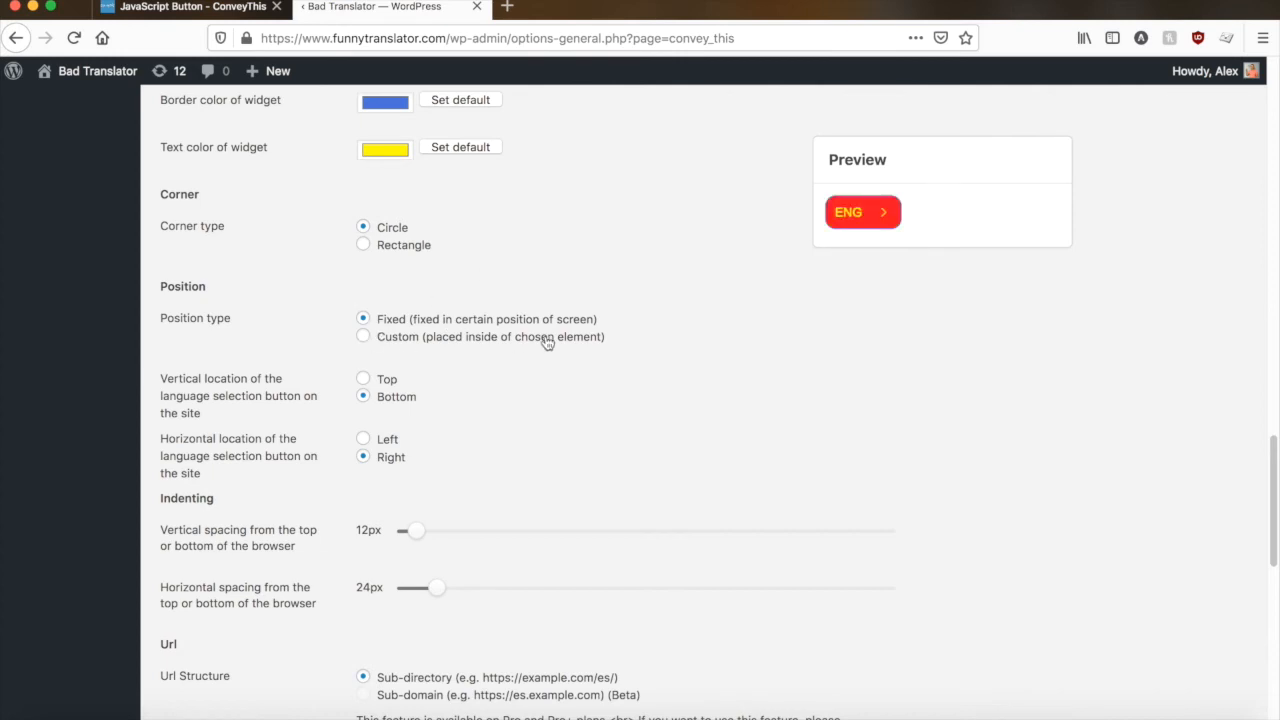
click(364, 338)
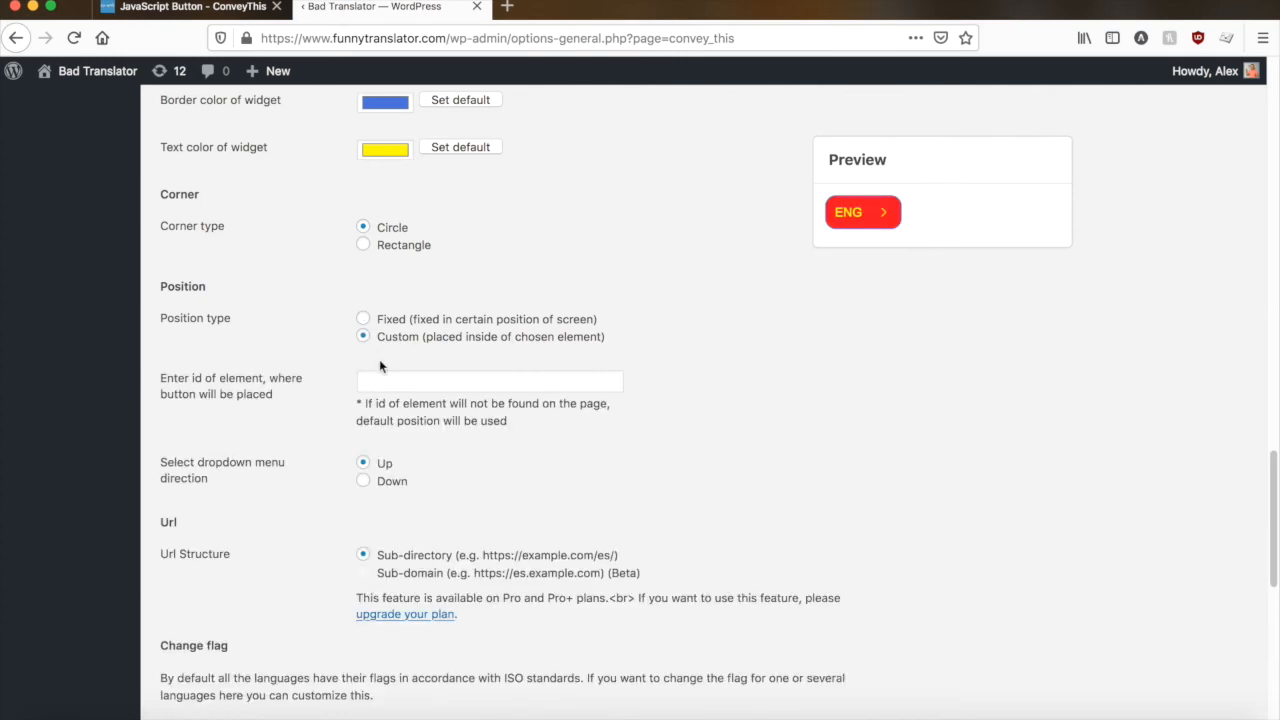
click(394, 383)
drag(163, 380, 256, 384)
click(363, 319)
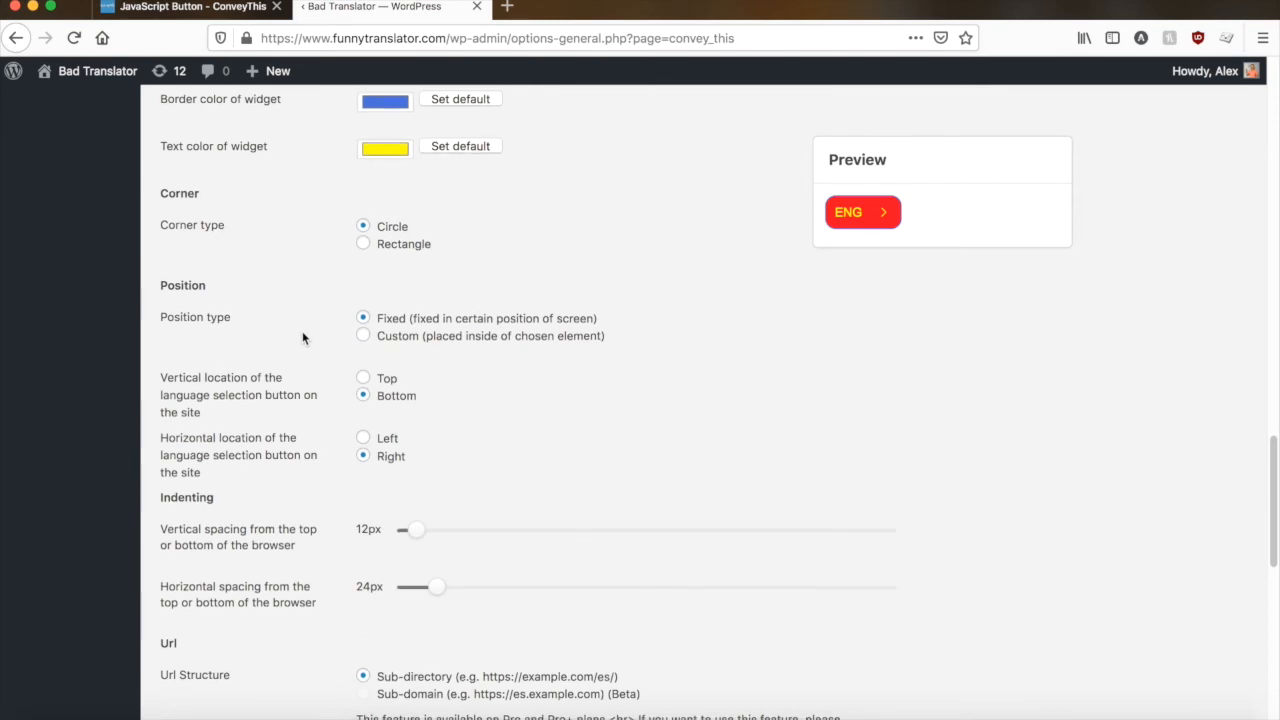
- Set the horizontal location of the language selection button on the site to Left
scroll(241, 369, down, 1)
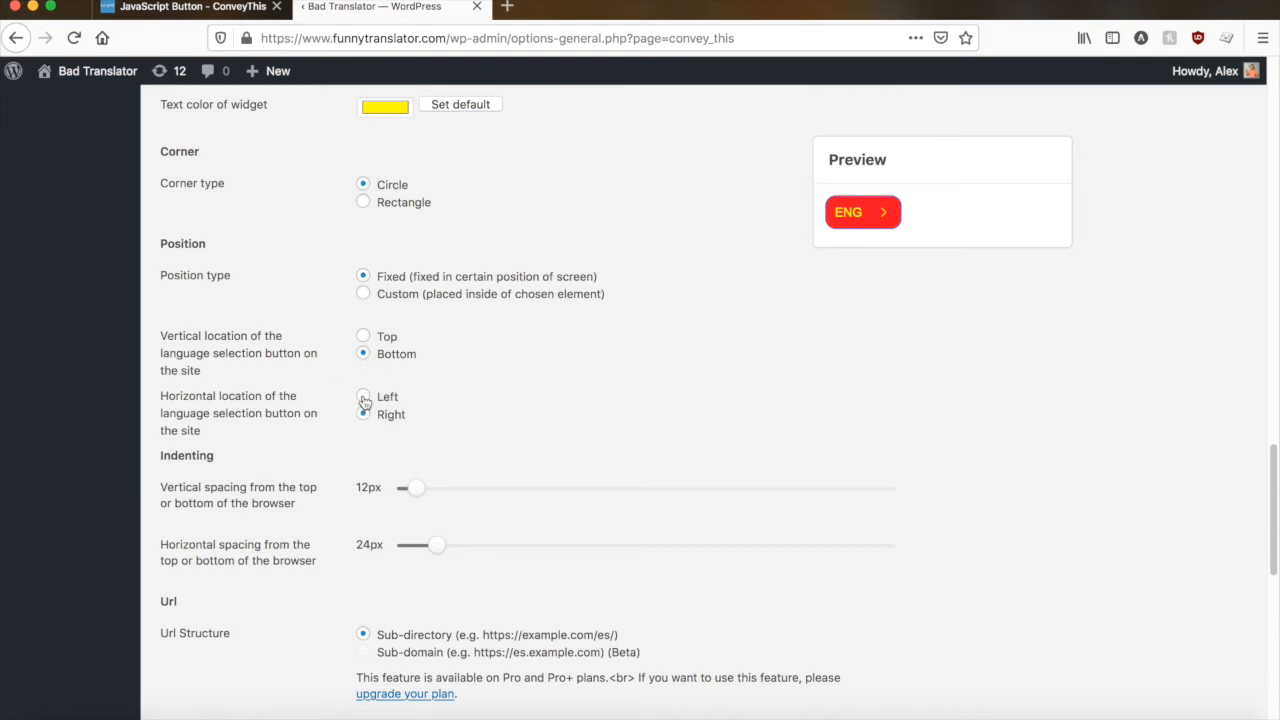
scroll(283, 390, down, 5)
scroll(283, 390, up, 2)
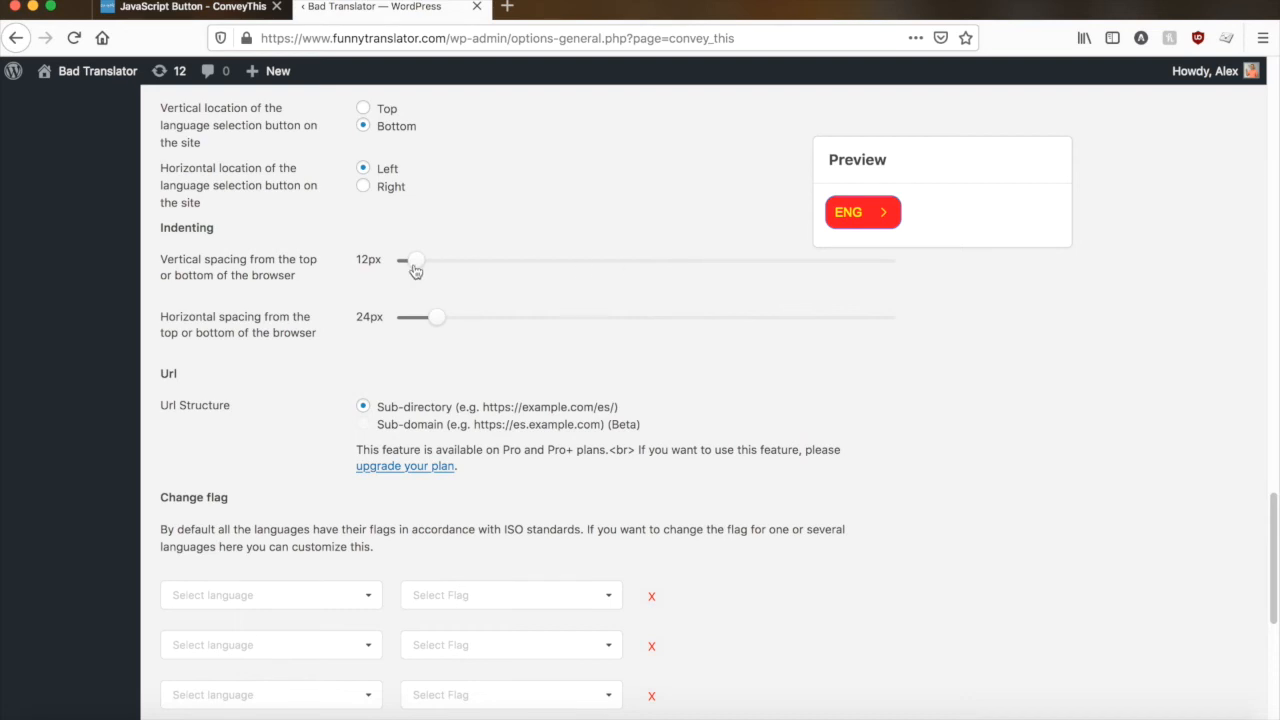
- Choose English as the language in the first row of the Change flag section
scroll(315, 328, down, 2)
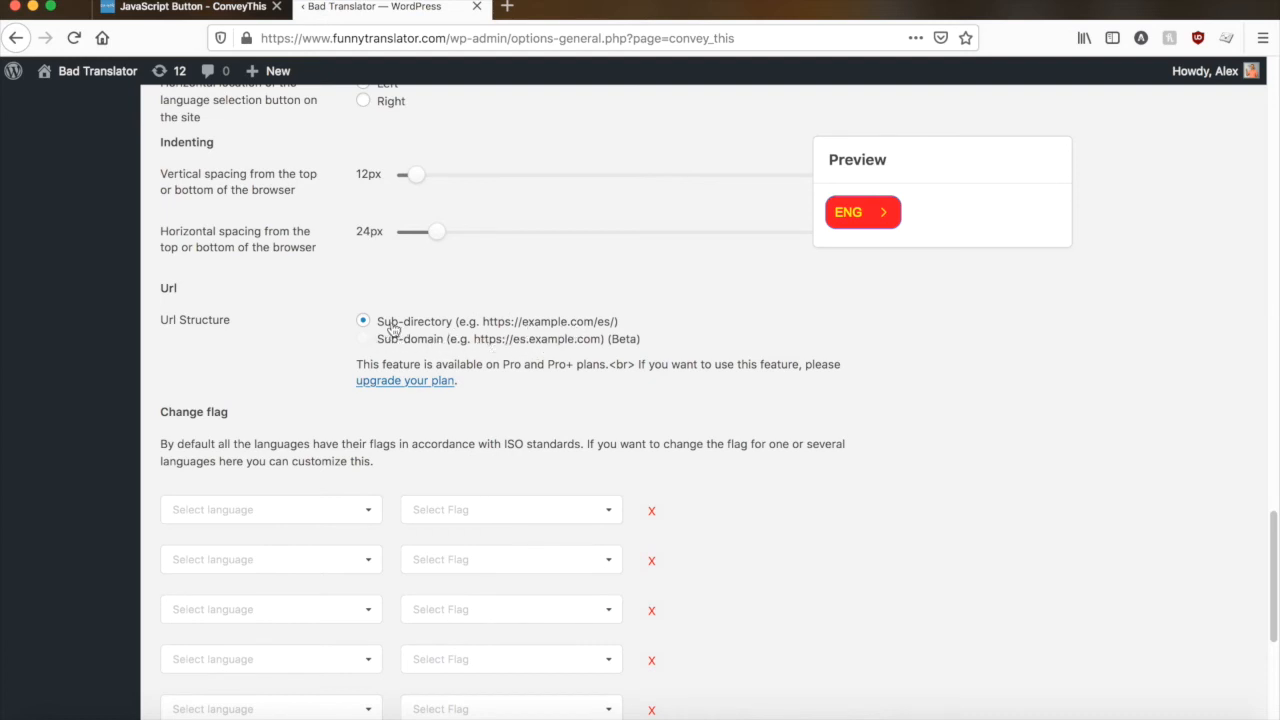
scroll(392, 330, down, 3)
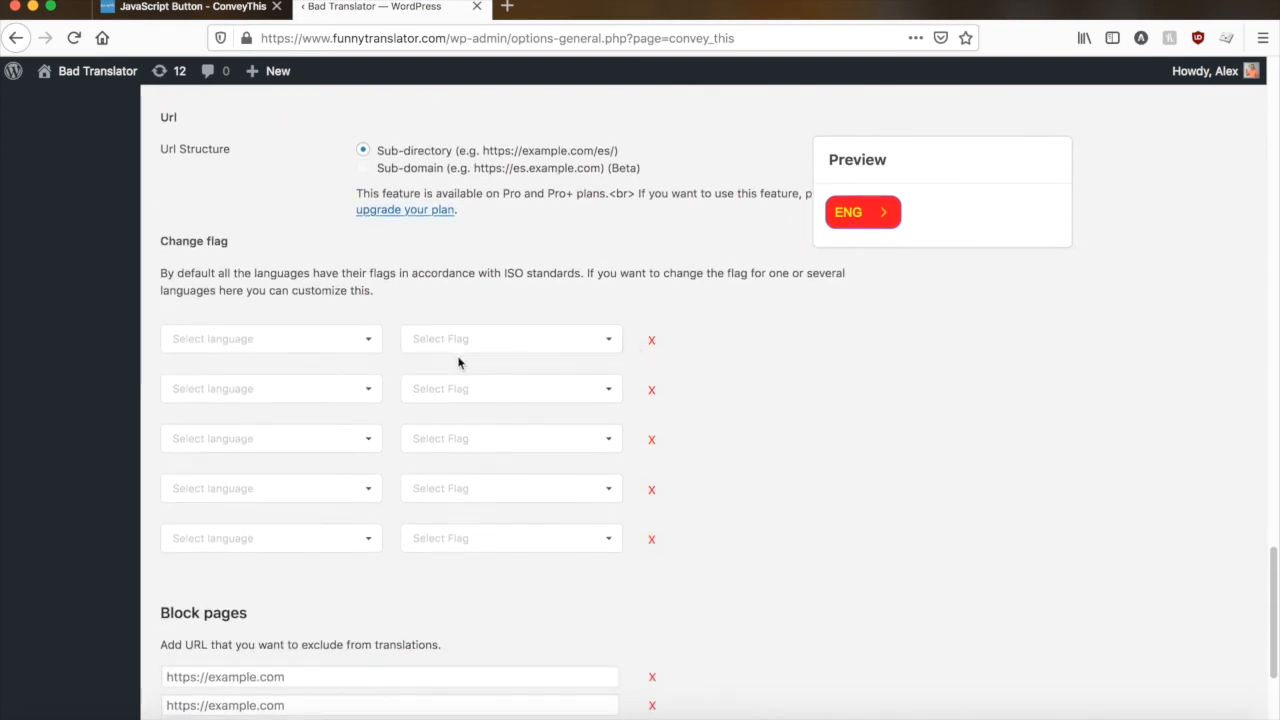
scroll(700, 354, down, 2)
click(298, 260)
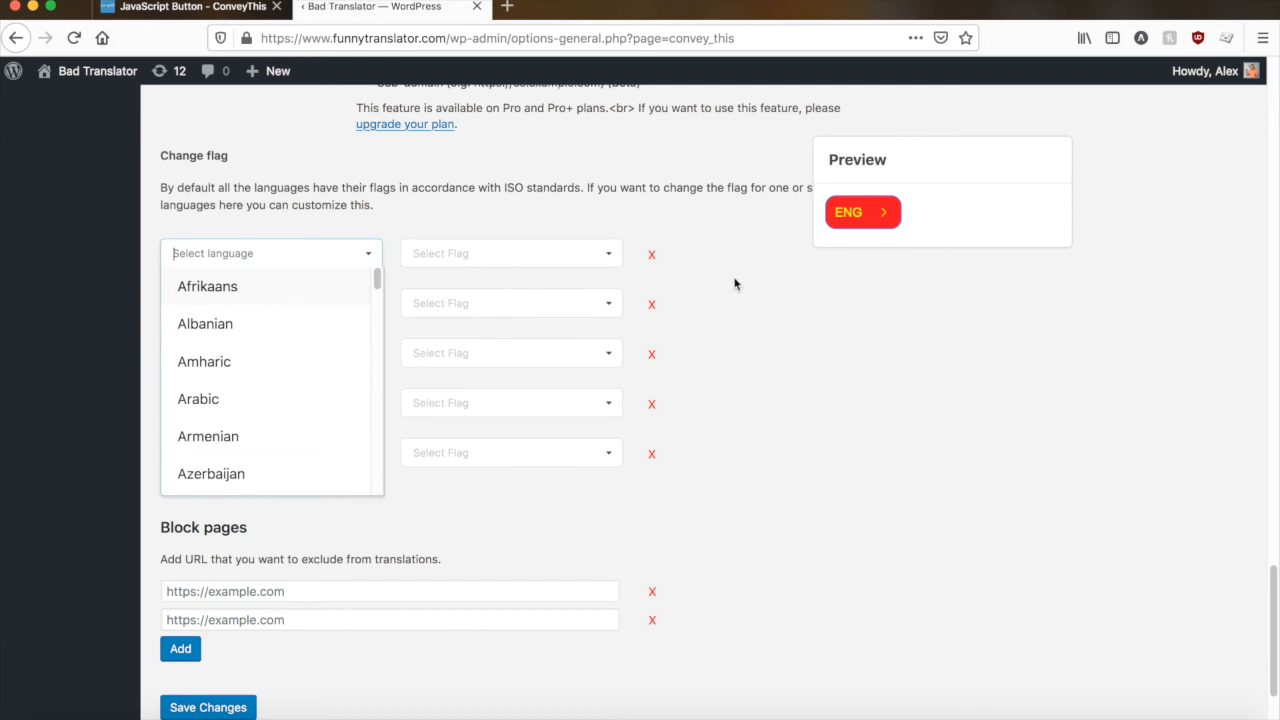
click(762, 283)
click(220, 253)
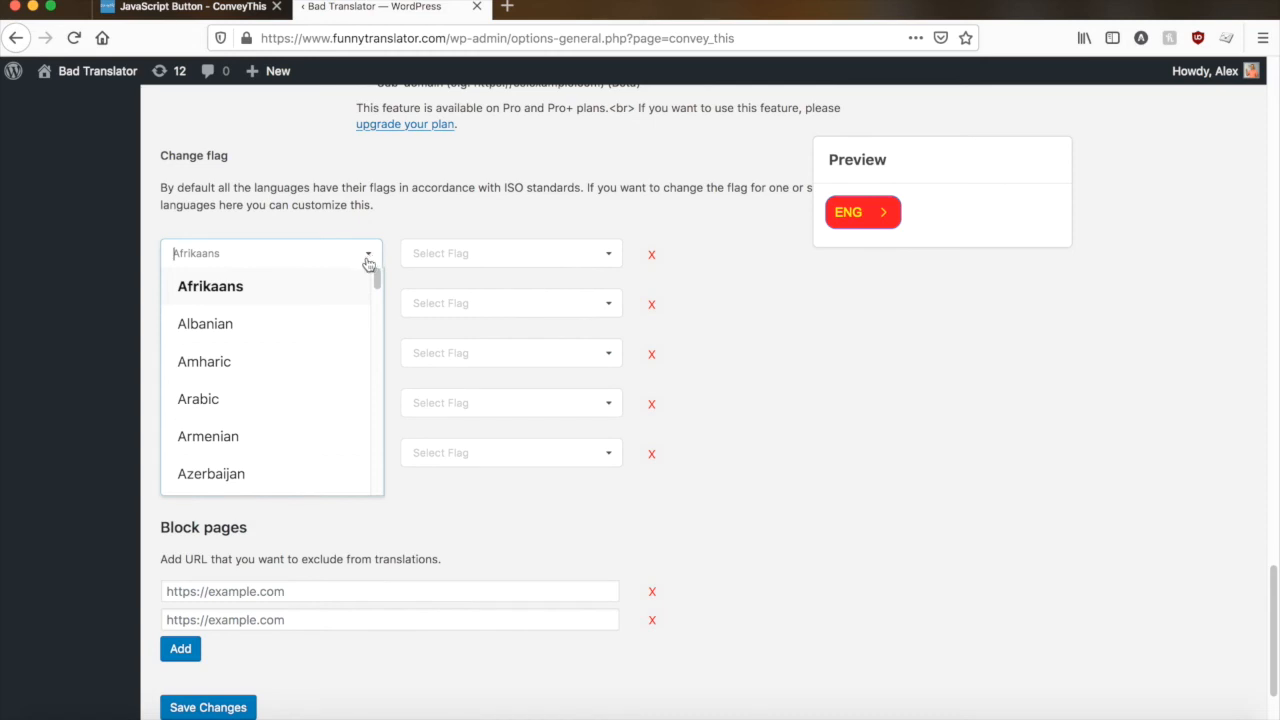
text(english)
click(261, 299)
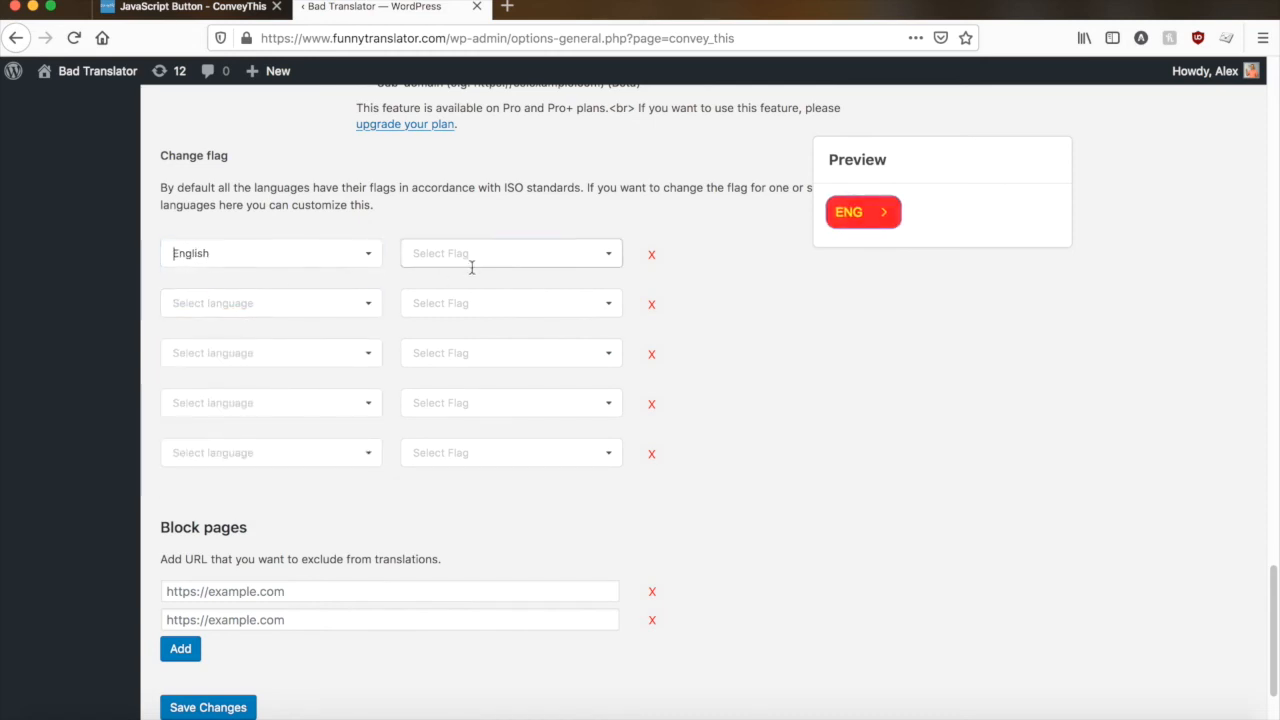
- Assign the United Kingdom flag to English in the Change flag section
click(476, 254)
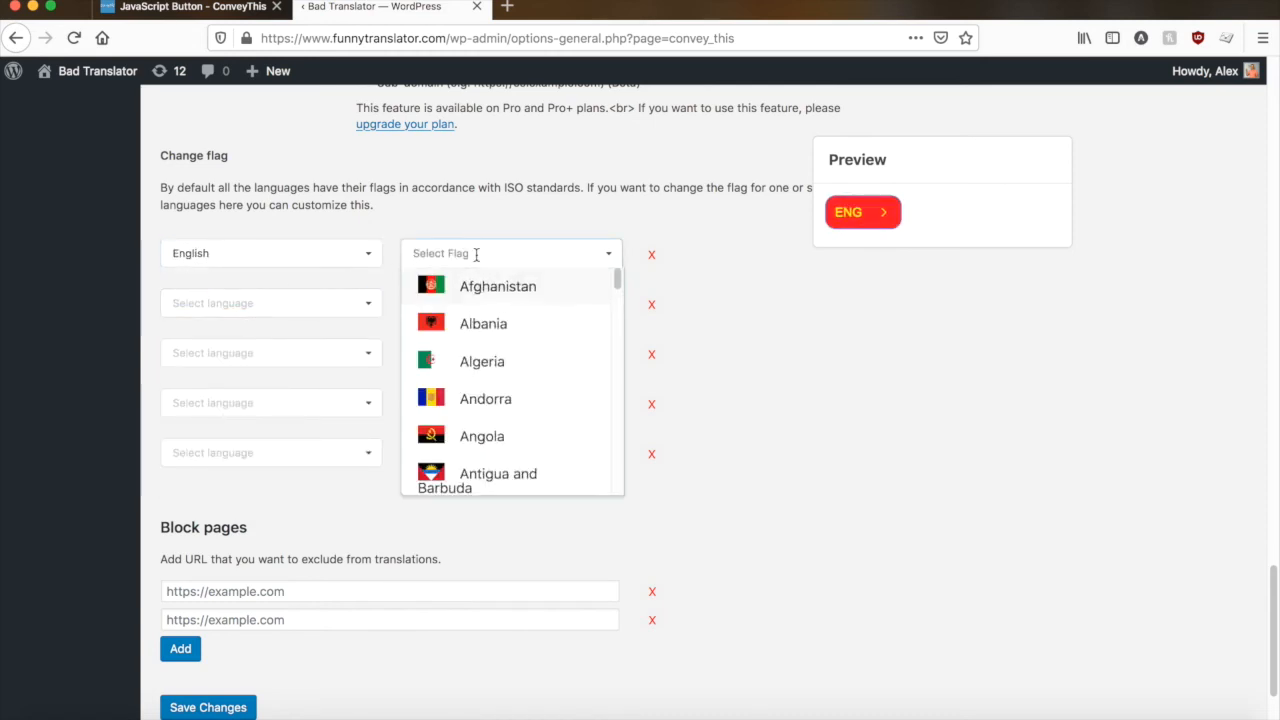
text(uni)
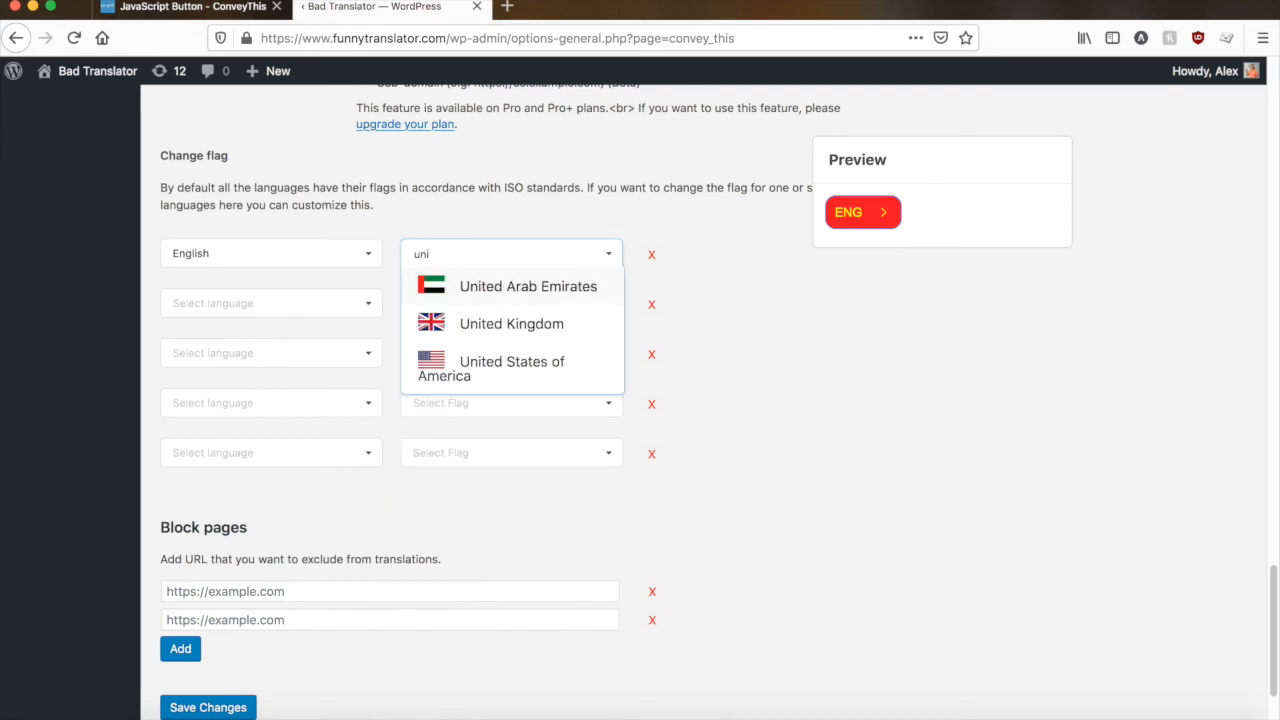
click(505, 332)
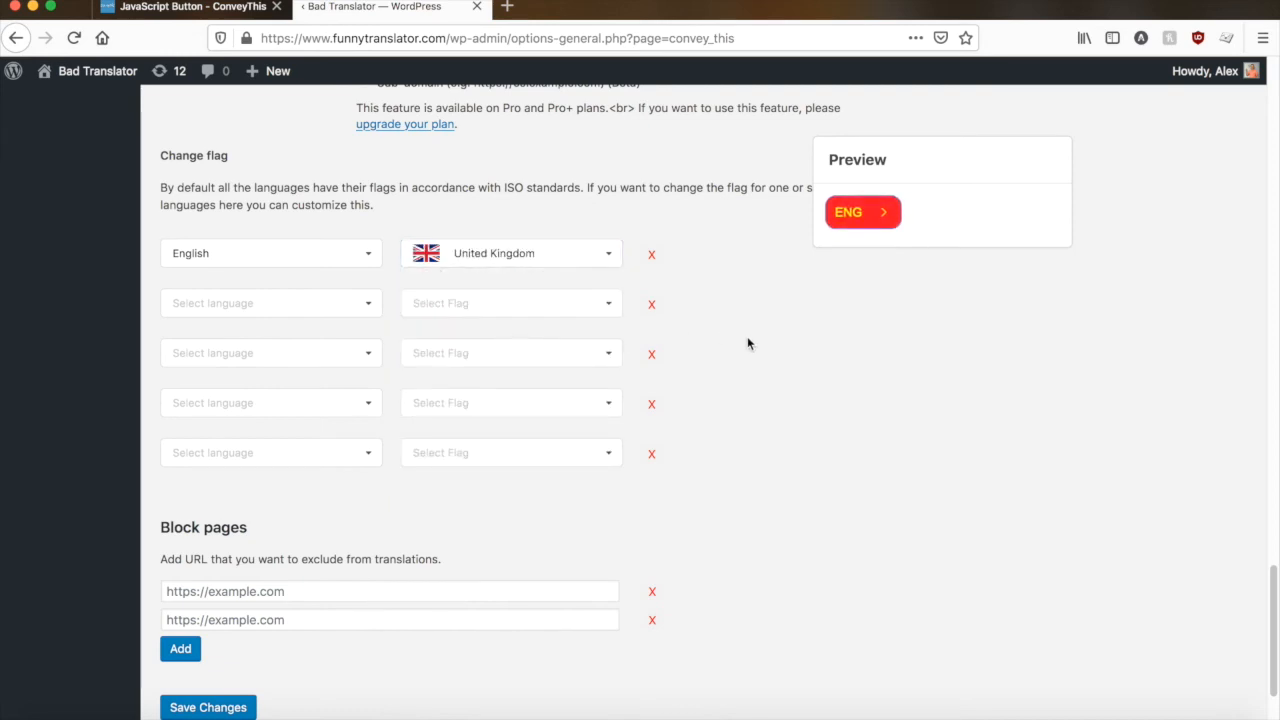
- Save the ConveyThis plugin settings with the customized flag for English
scroll(747, 343, down, 3)
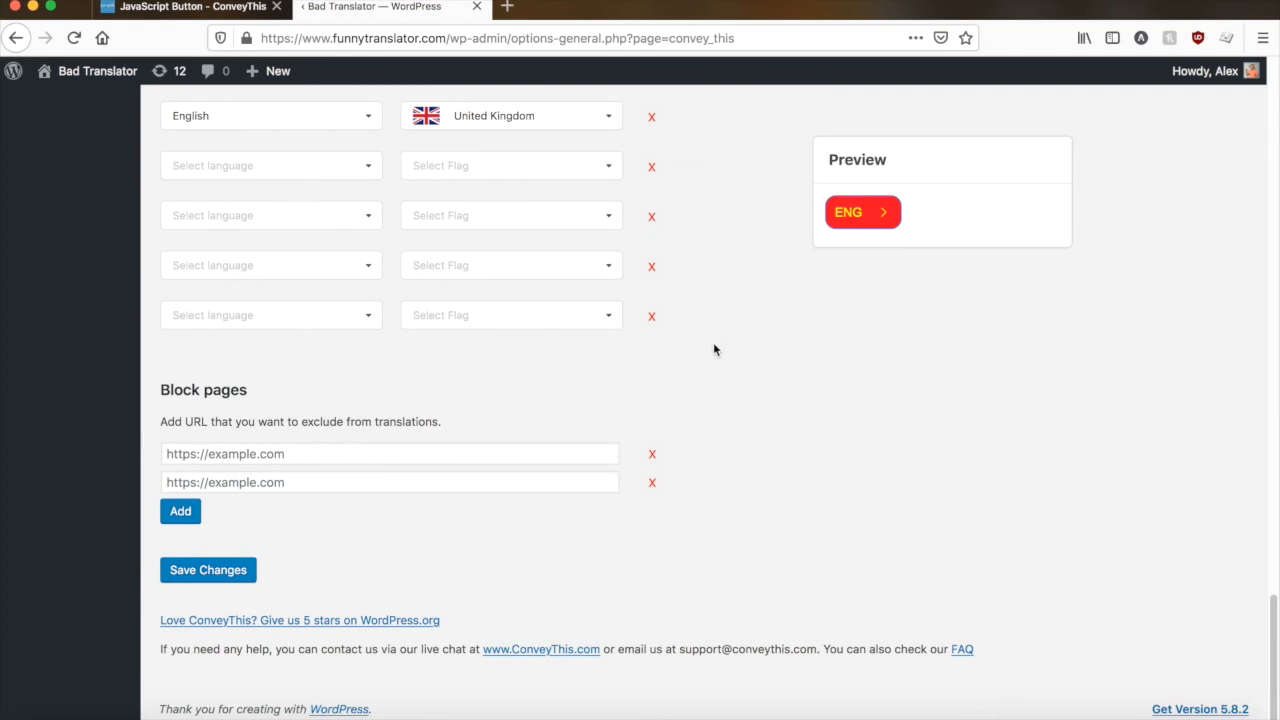
click(212, 574)
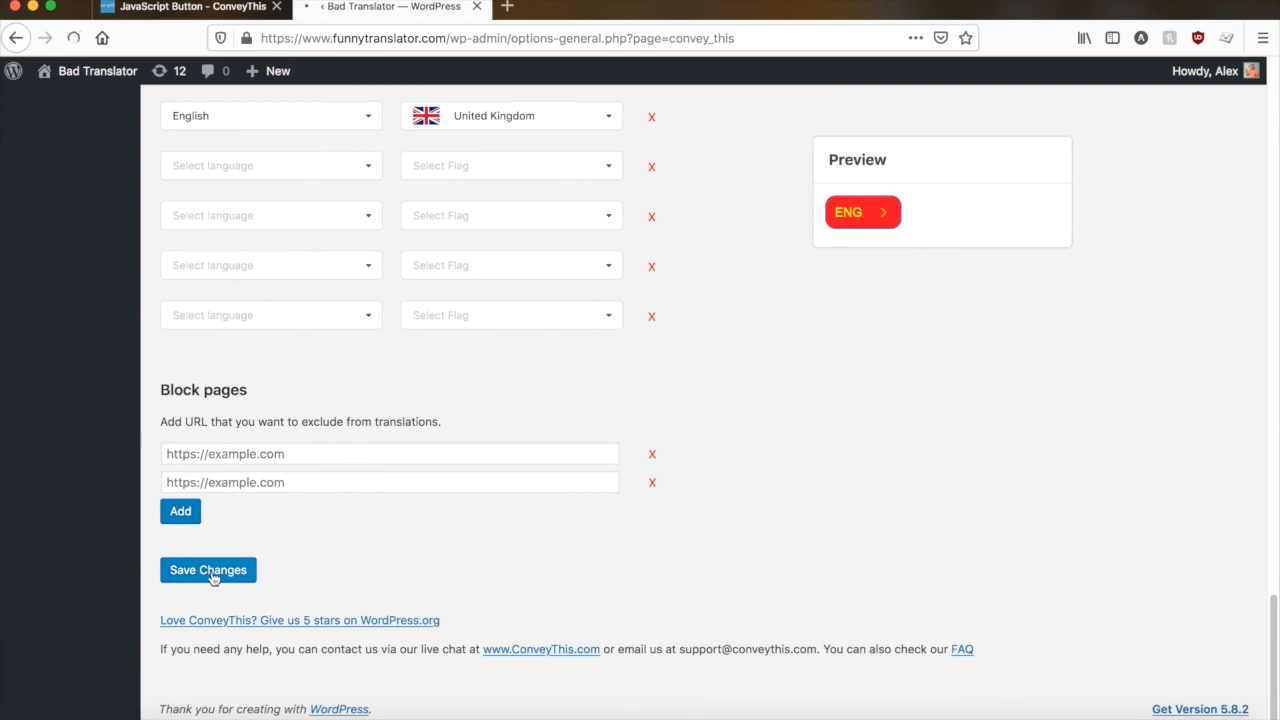
- Show the additional plugin options again and inspect the Block pages URL fields for excluding pages from translation
scroll(722, 500, down, 3)
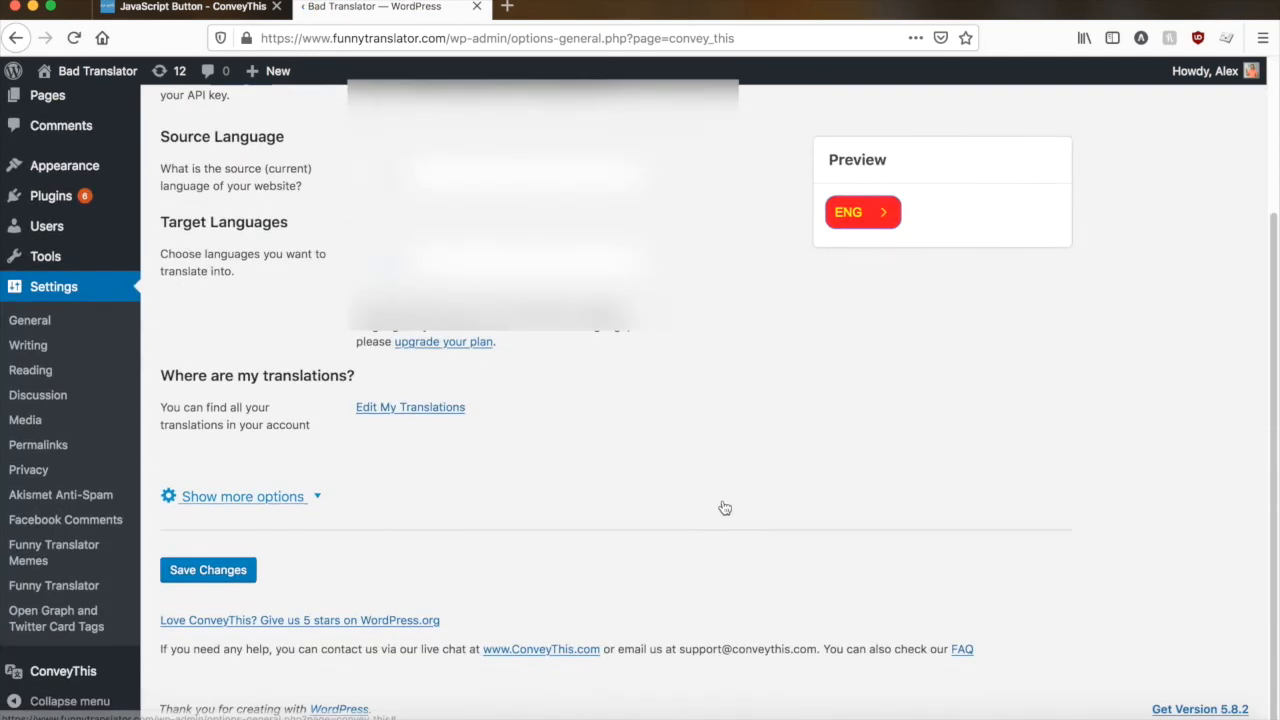
click(253, 497)
scroll(333, 492, down, 15)
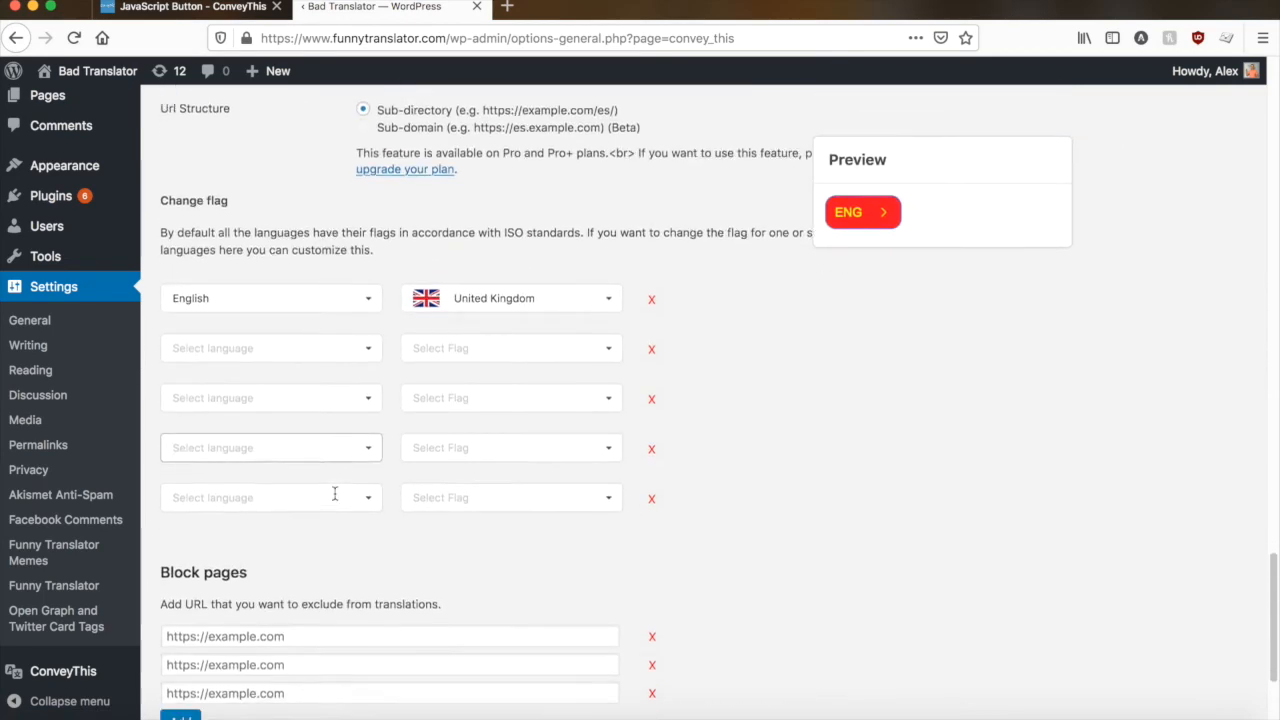
scroll(334, 494, down, 3)
click(224, 428)
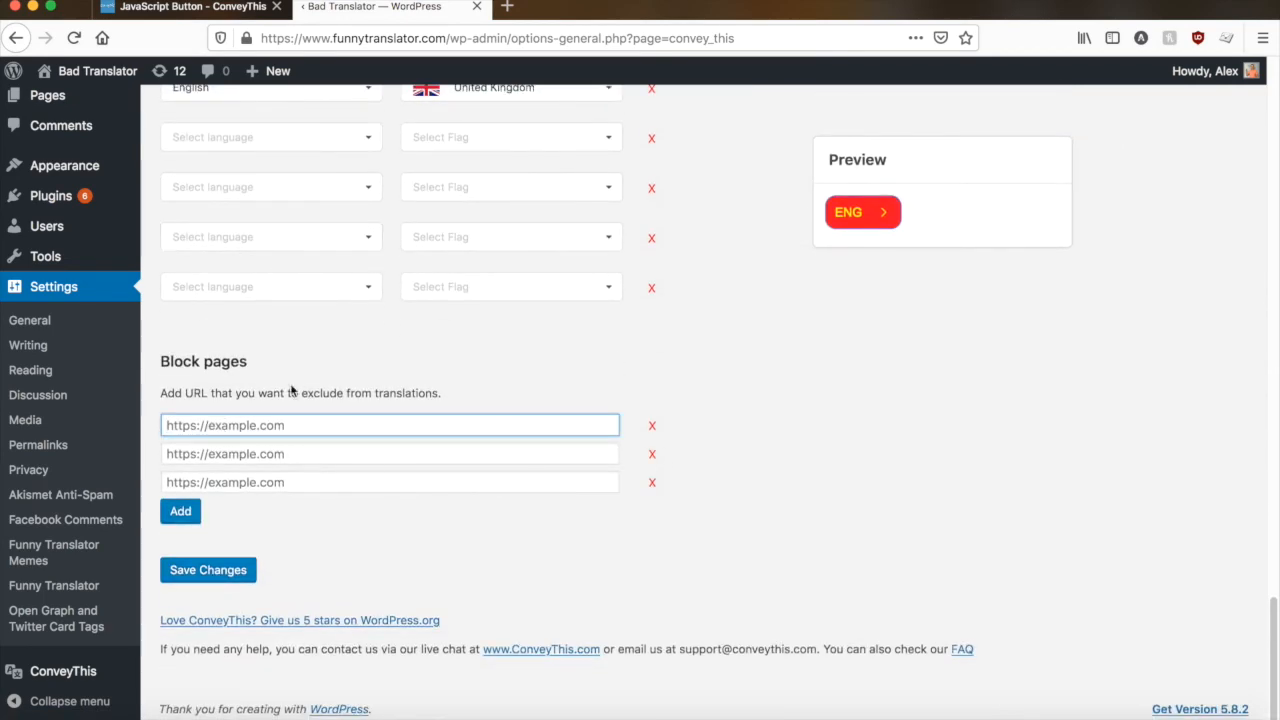
click(243, 453)
click(245, 479)
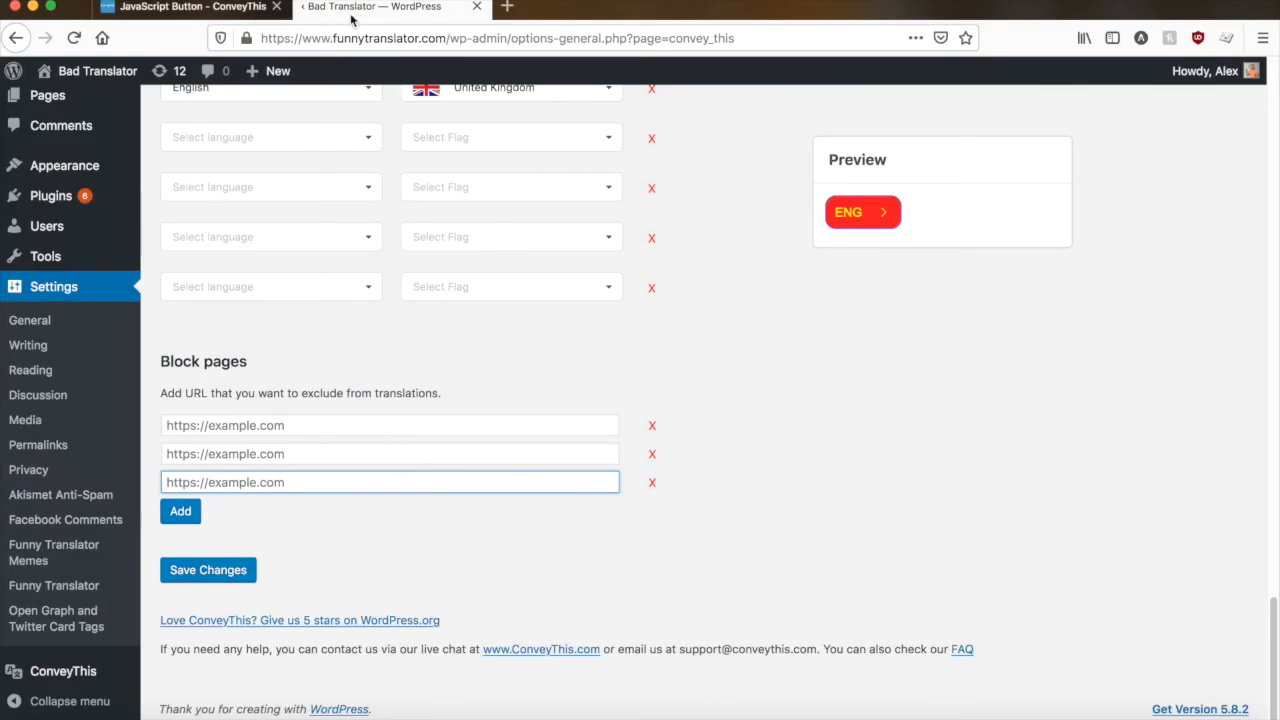
- Visit the live site and switch the homepage to Russian with the language selection button to check the translation
mouse_move(75, 72)
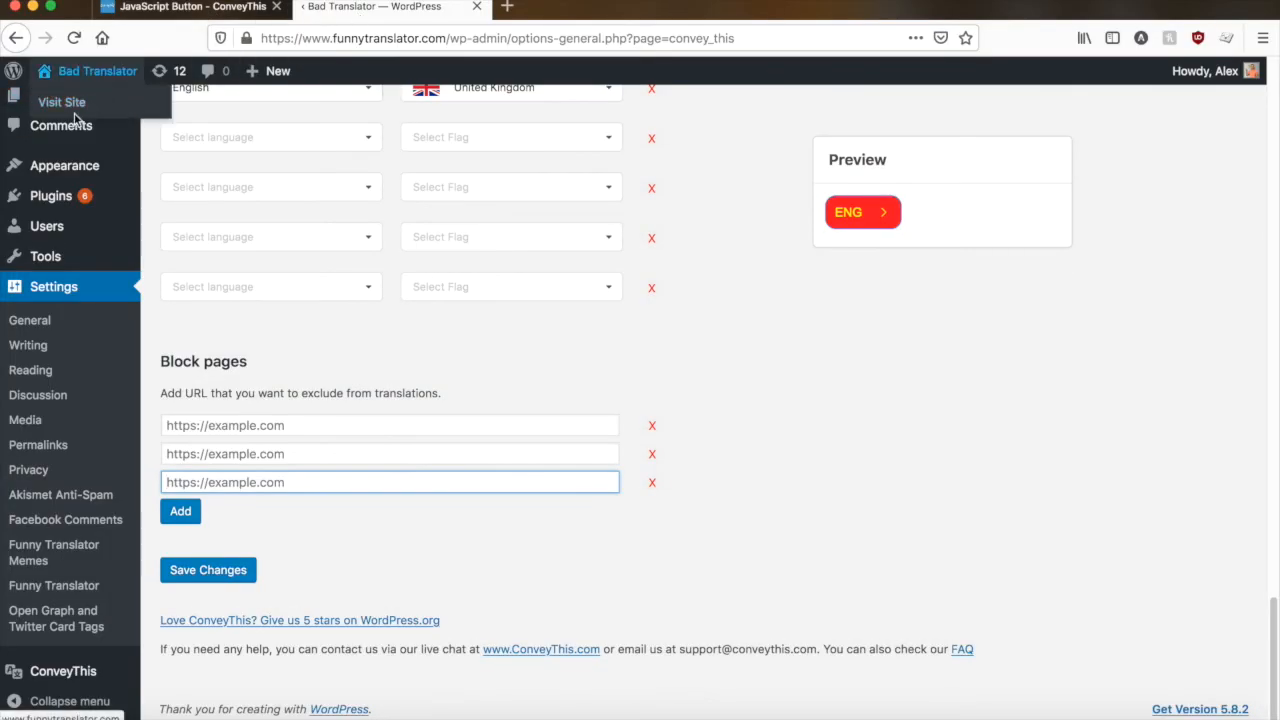
click(62, 98)
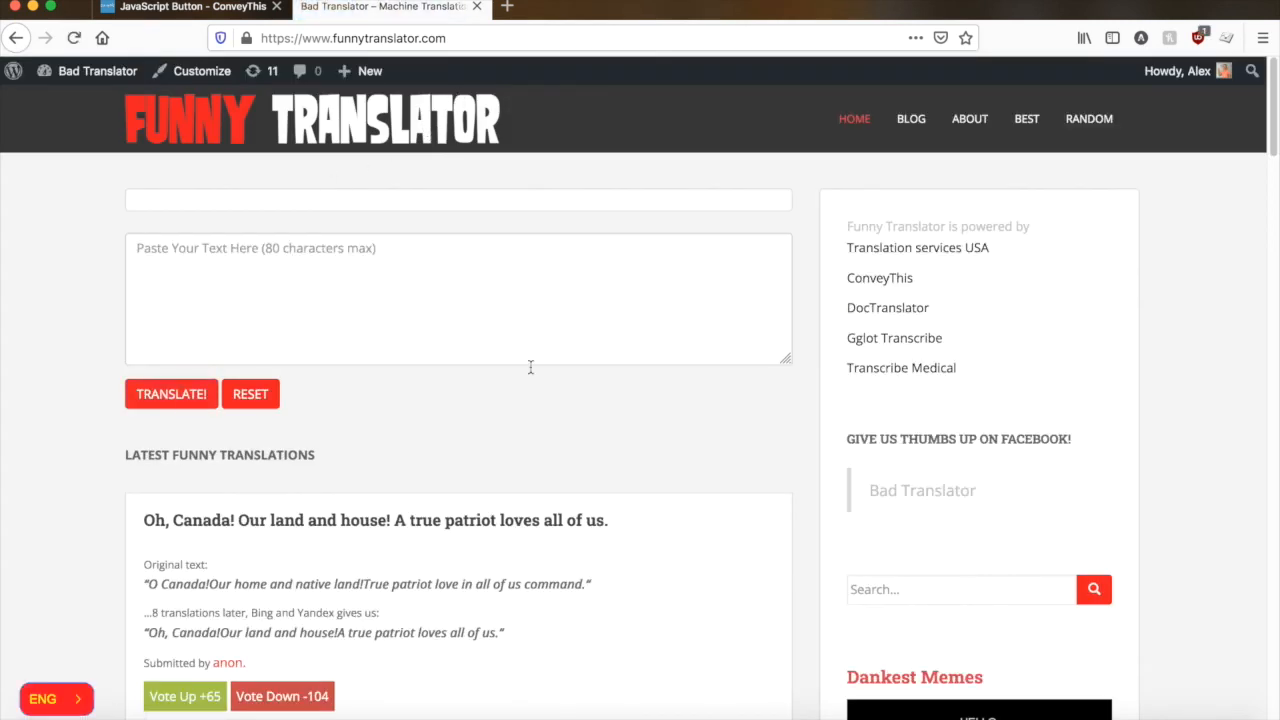
scroll(611, 409, down, 4)
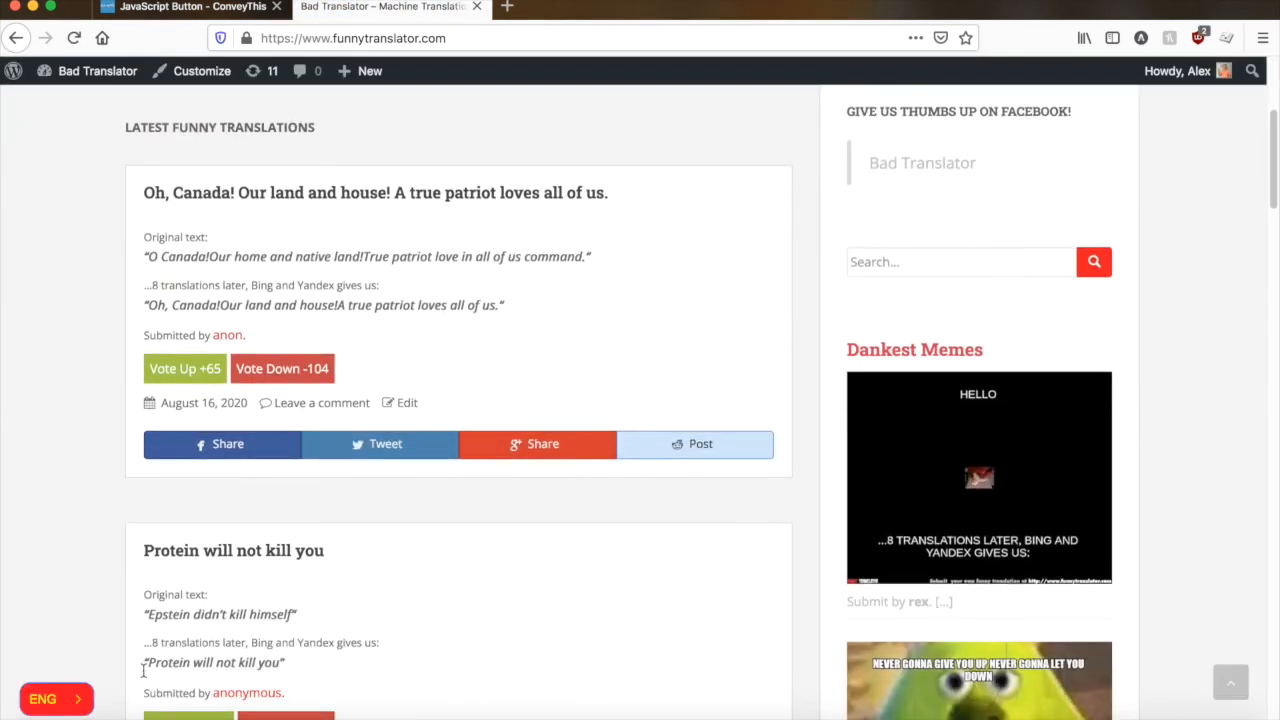
click(56, 706)
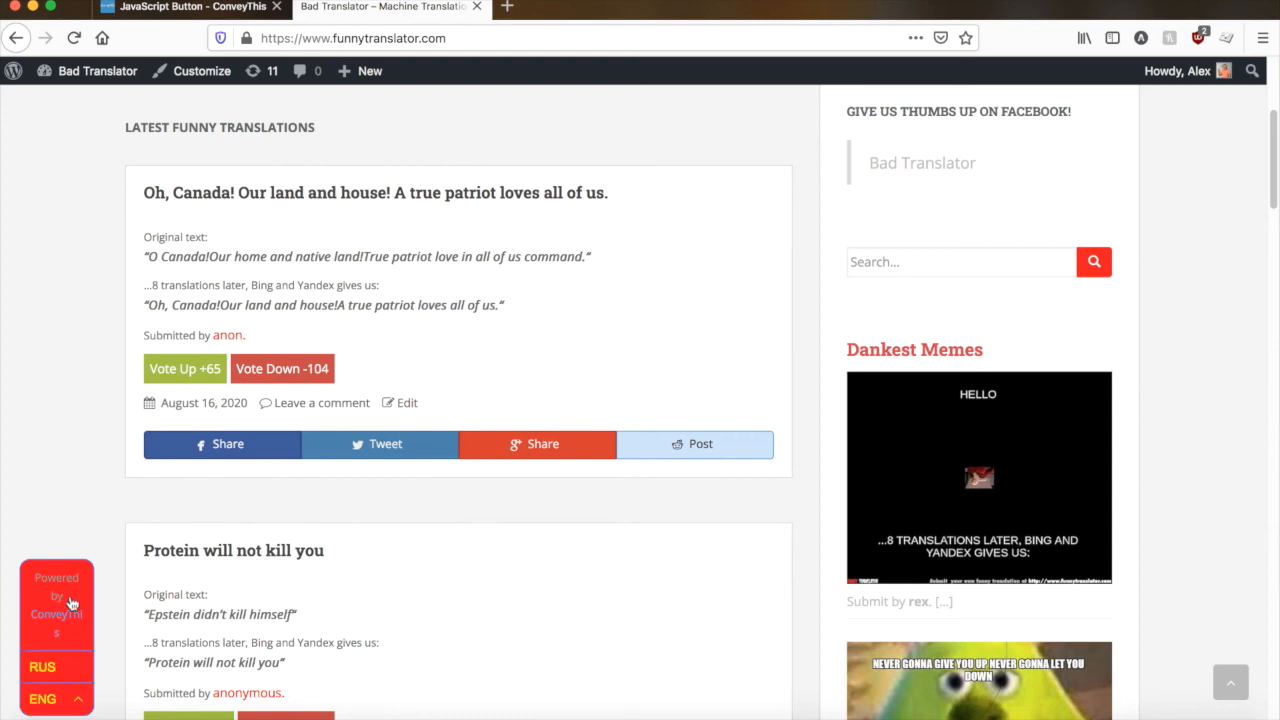
click(54, 666)
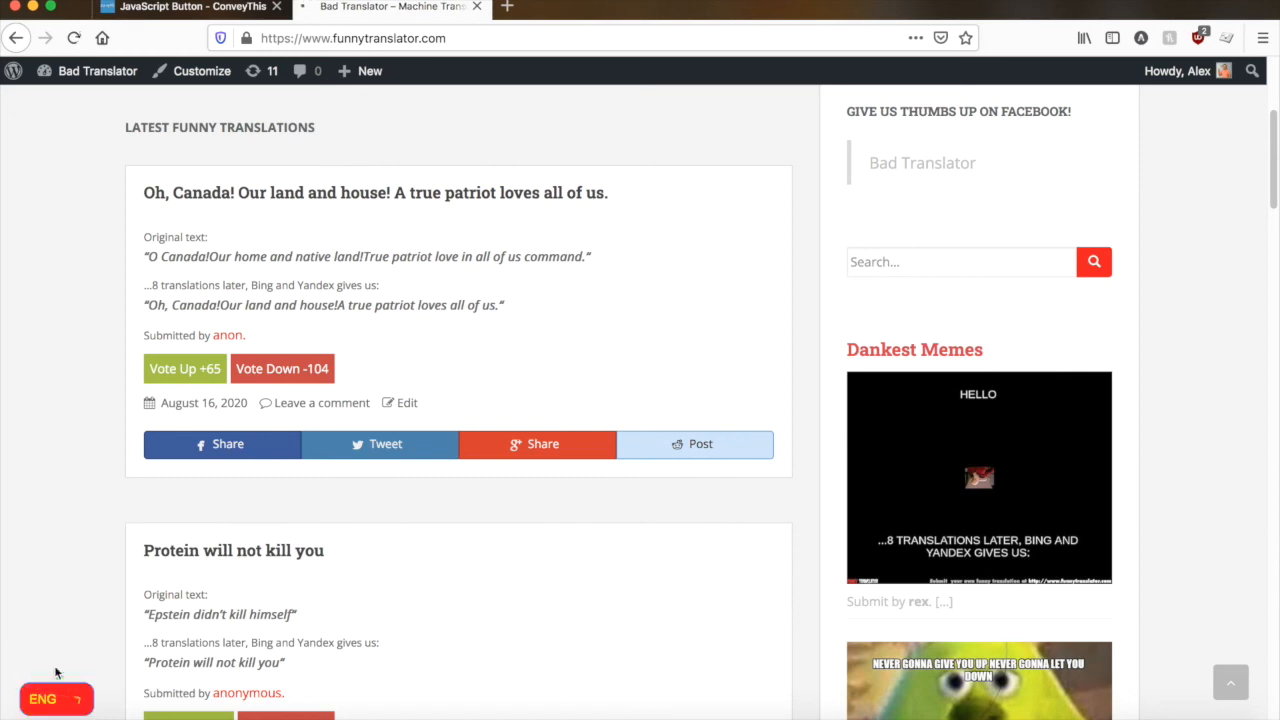
scroll(78, 463, down, 3)
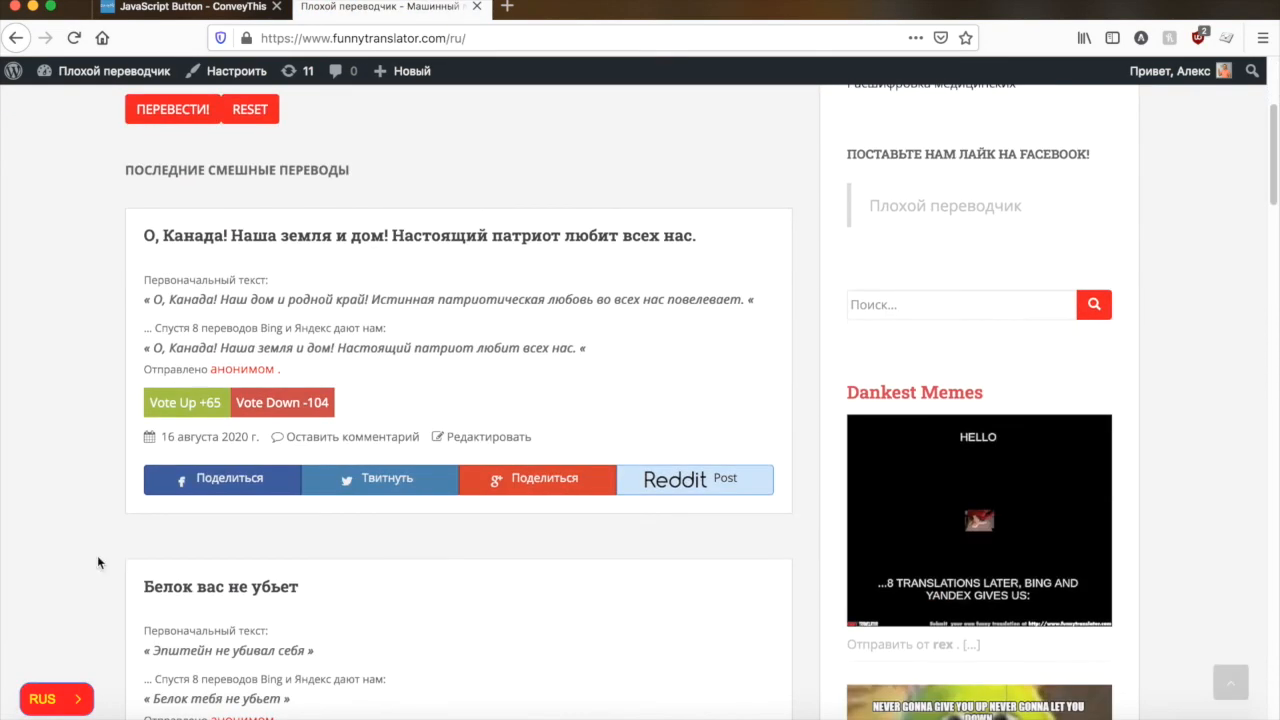
- Switch the site's language back to English and look over the homepage
click(42, 698)
click(44, 670)
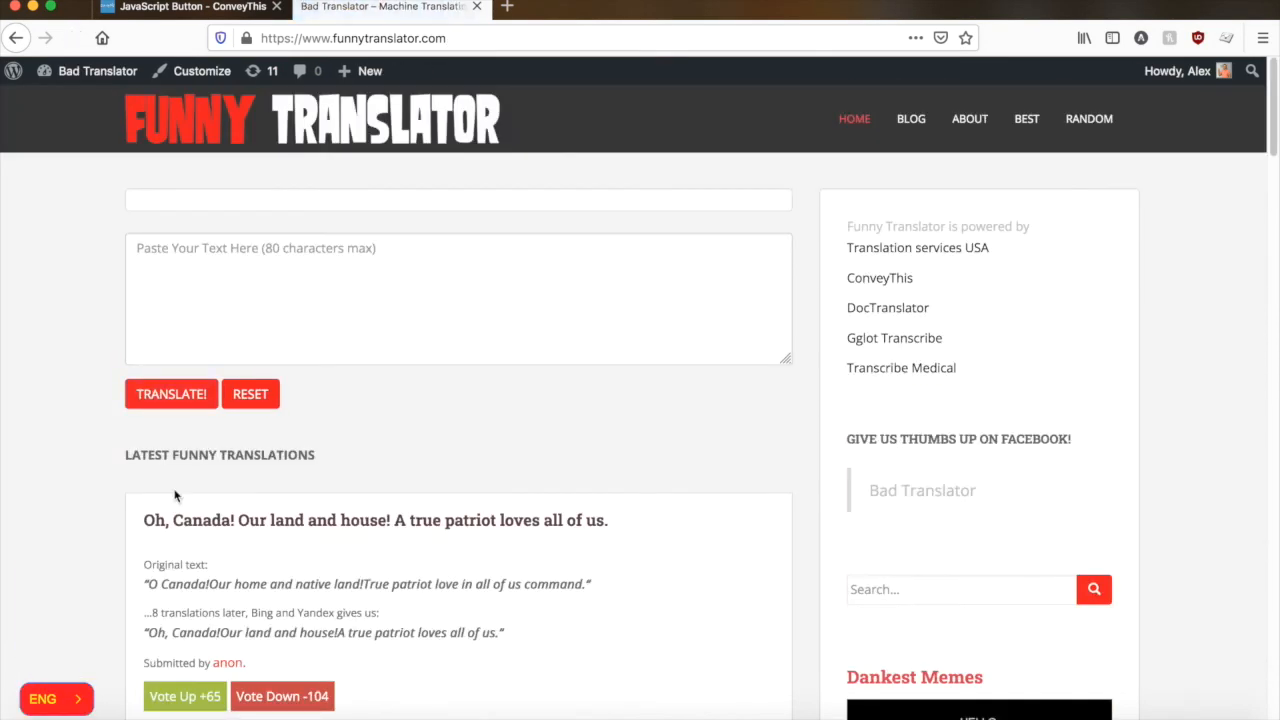
scroll(132, 490, down, 5)
scroll(136, 489, up, 5)
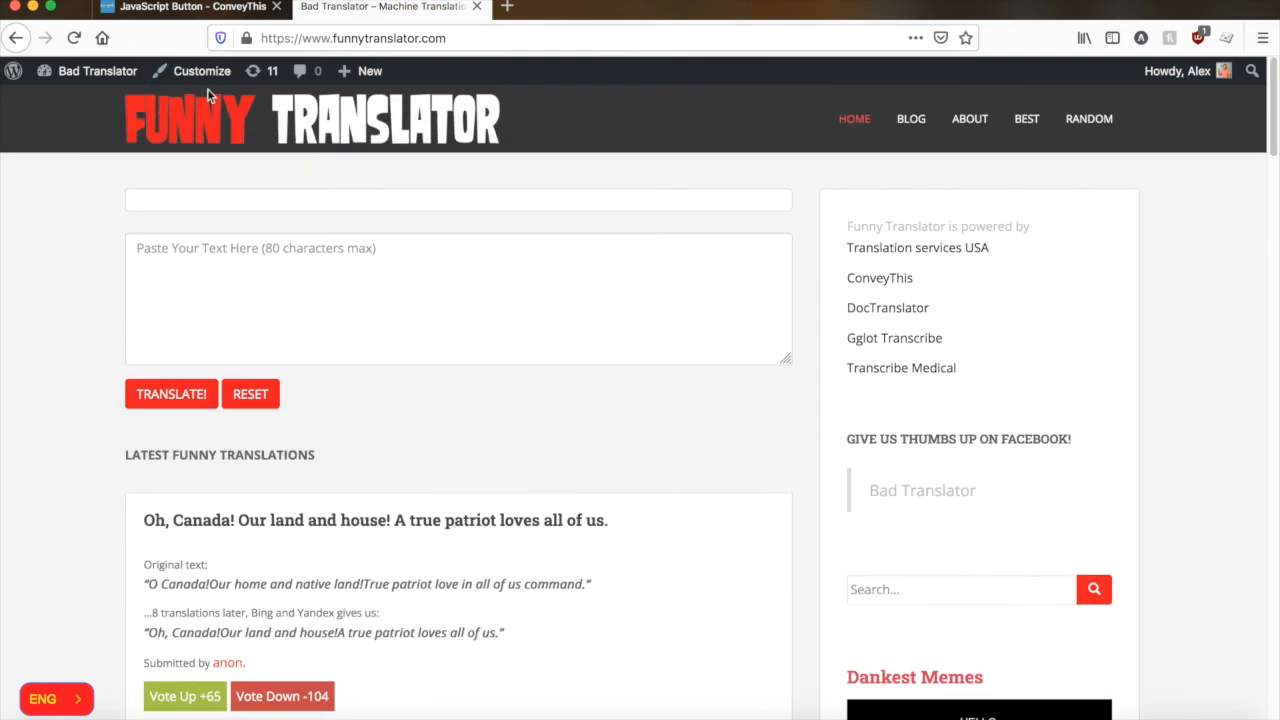